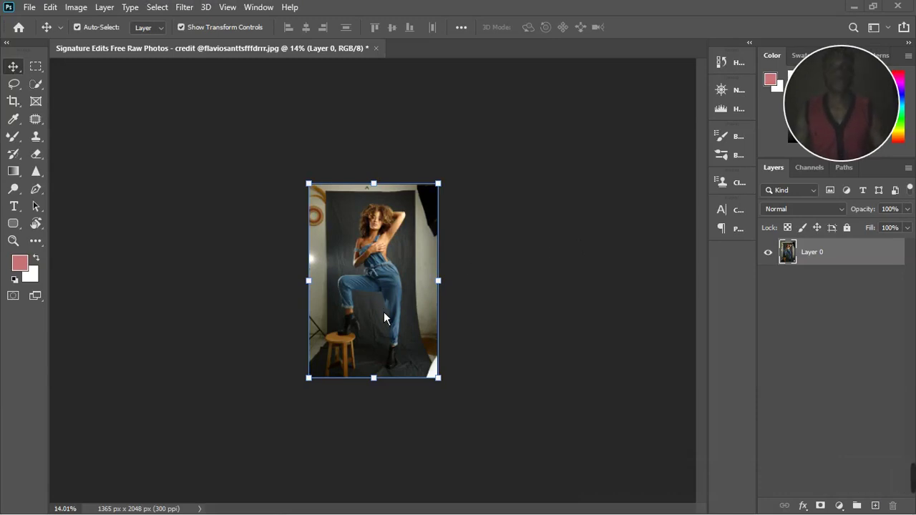
Duplicate Layer 0 and hide the original layer
scroll(398, 334, up, 5)
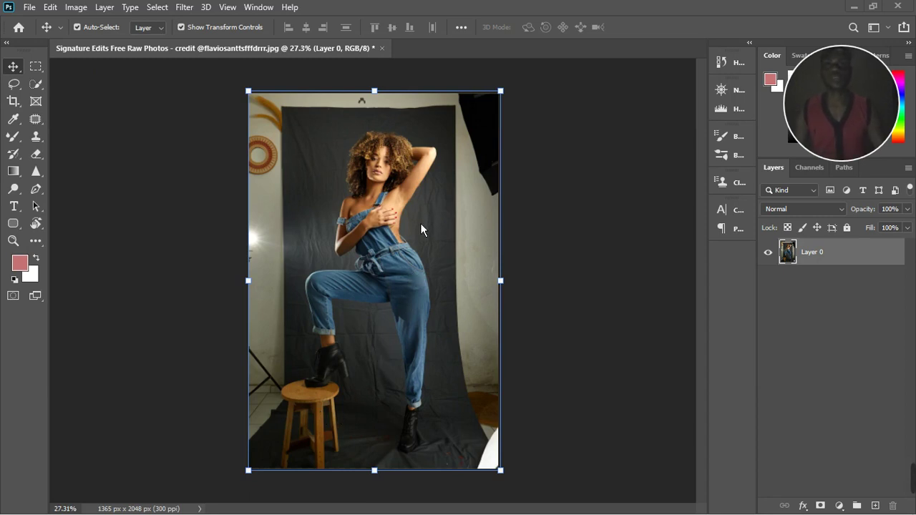
scroll(424, 210, down, 3)
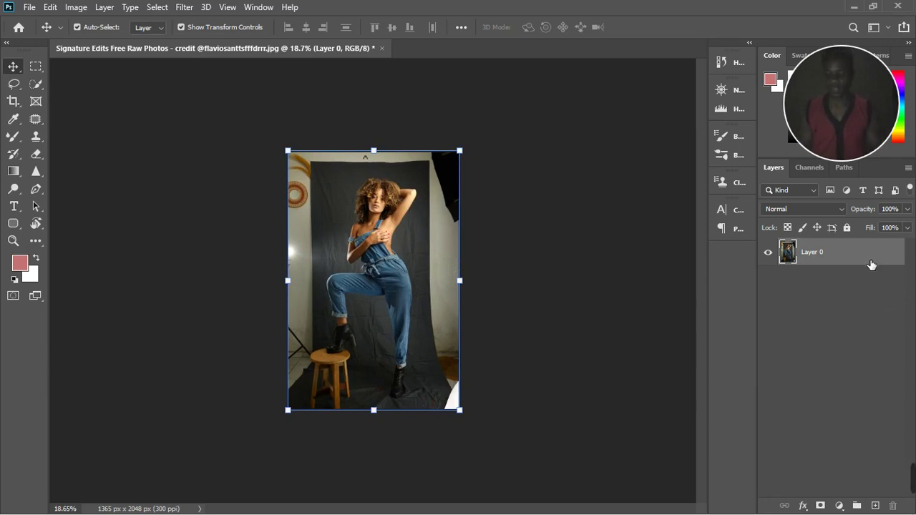
key(ctrl+j)
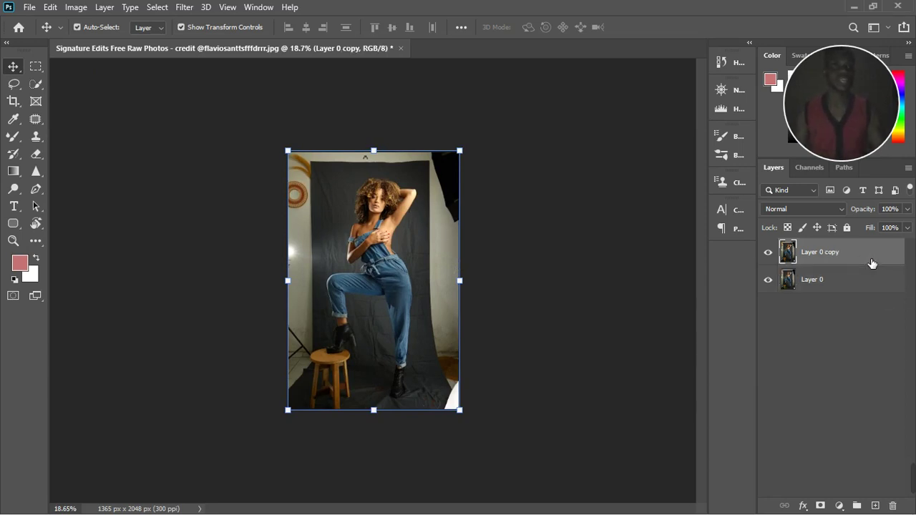
click(768, 280)
Rename the duplicated layer "model ansd background"
double_click(828, 258)
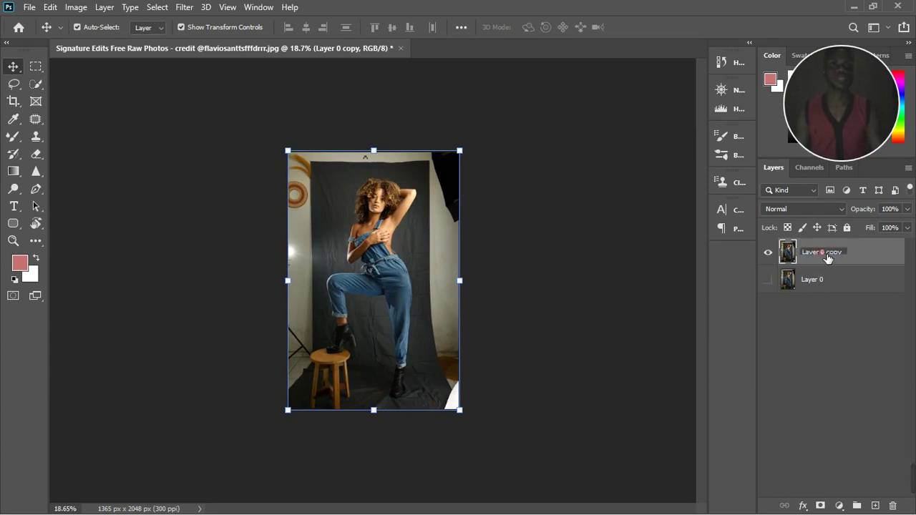
text(model and background)
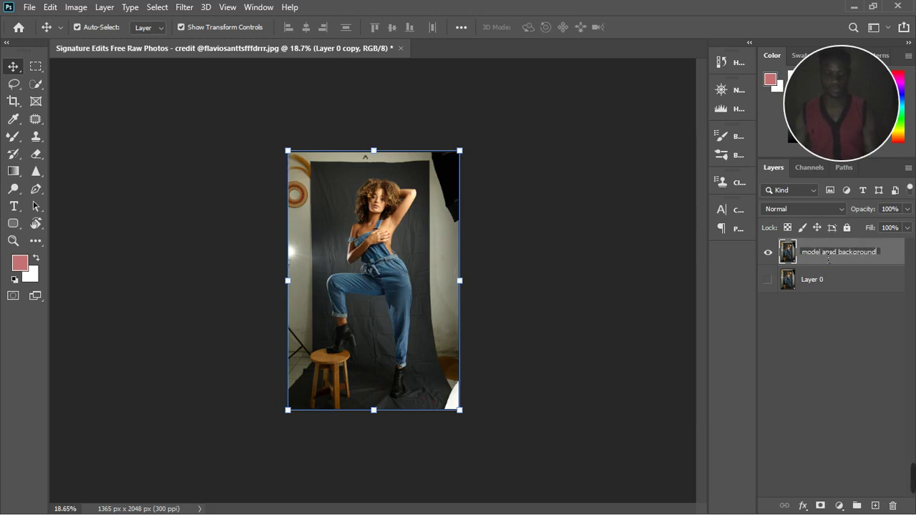
key(Return)
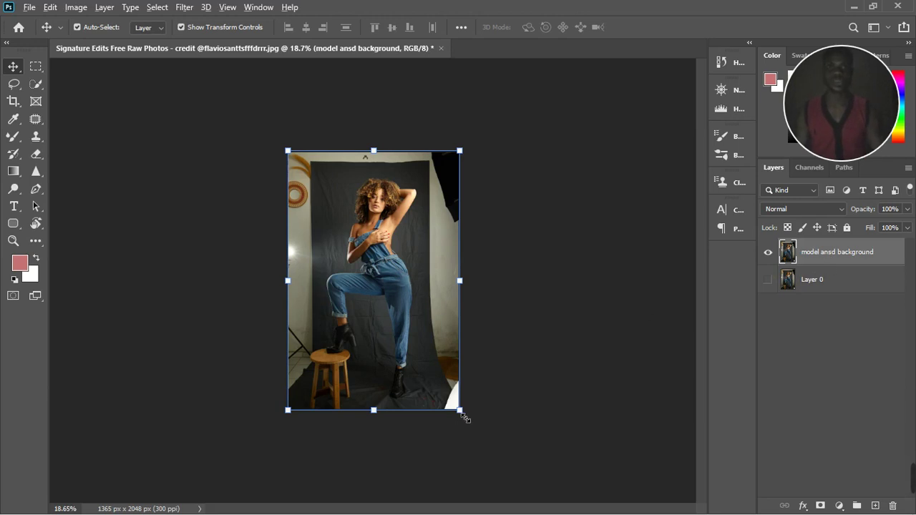
Scale the "model ansd background" layer to about 116% and shift it upward so the model fills the canvas with both boots in frame
drag(466, 419, 487, 433)
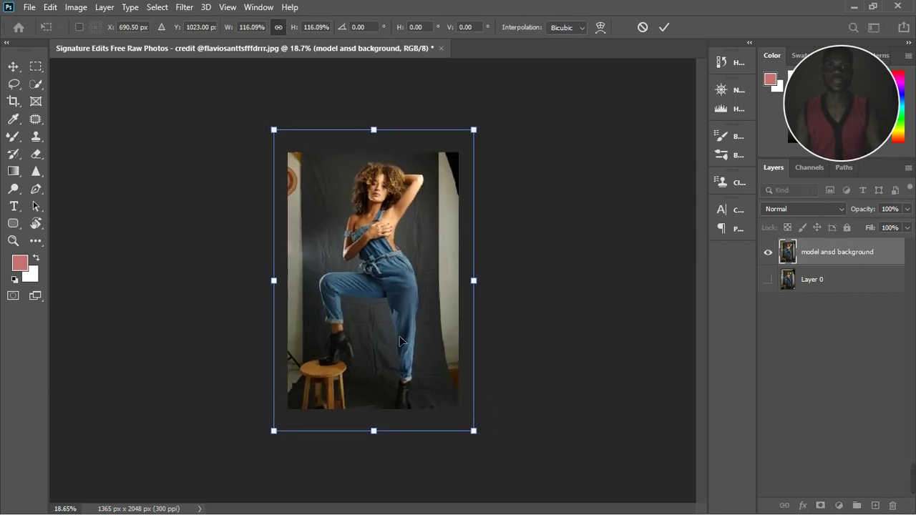
drag(395, 334, 396, 333)
scroll(393, 210, up, 3)
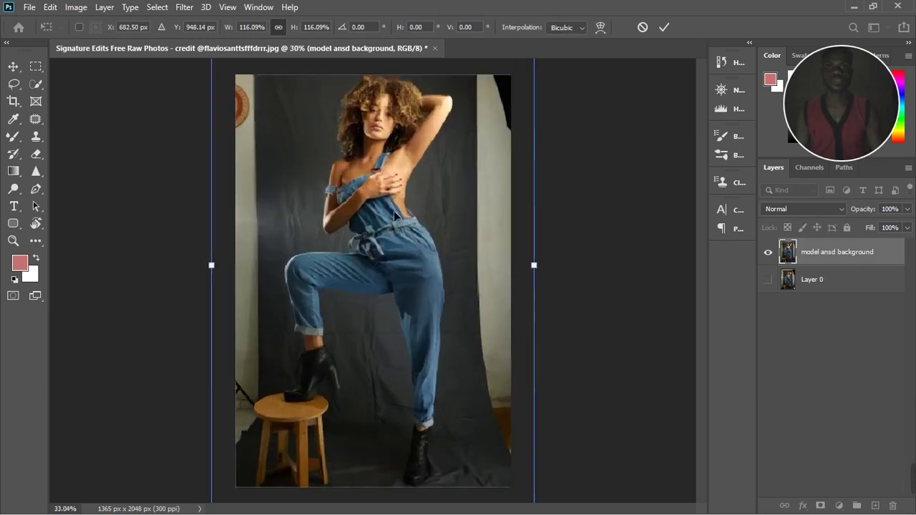
scroll(394, 210, down, 1)
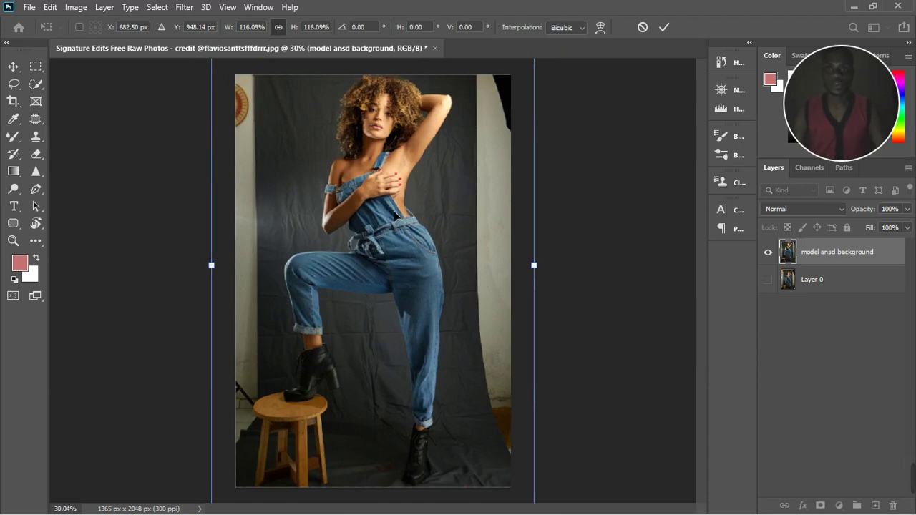
key(ctrl+minus)
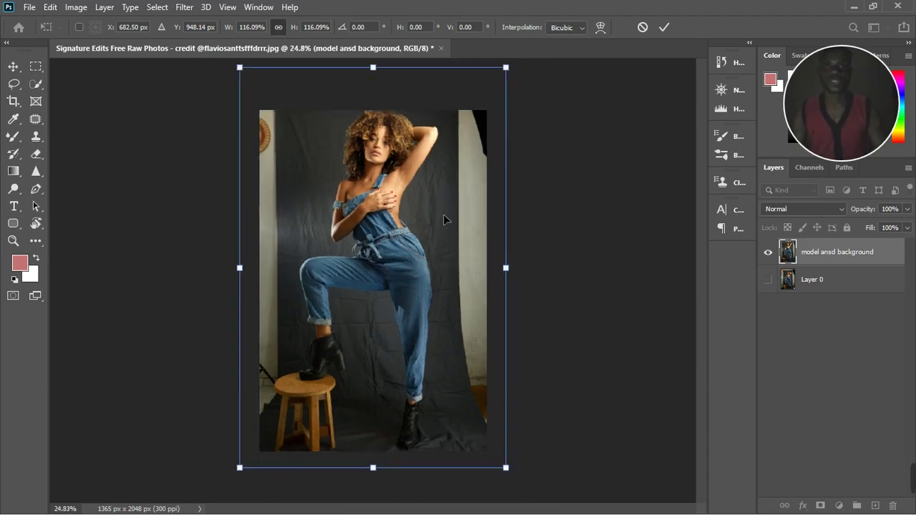
Crop the image to the existing canvas bounds, deleting the layer content that extends beyond them
click(13, 101)
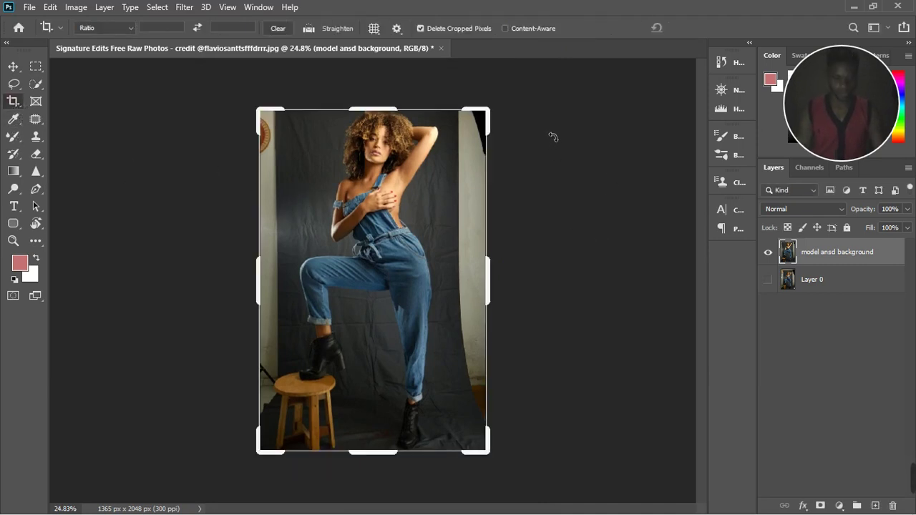
drag(553, 137, 518, 155)
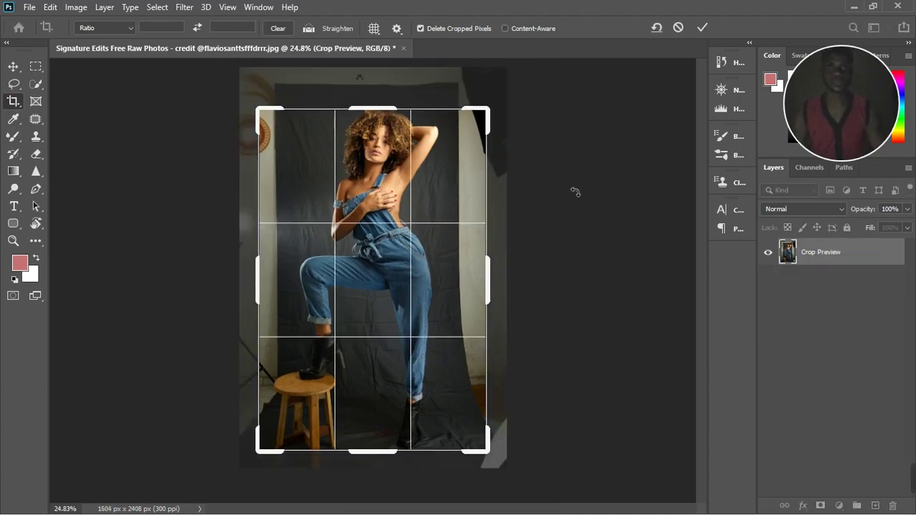
key(Return)
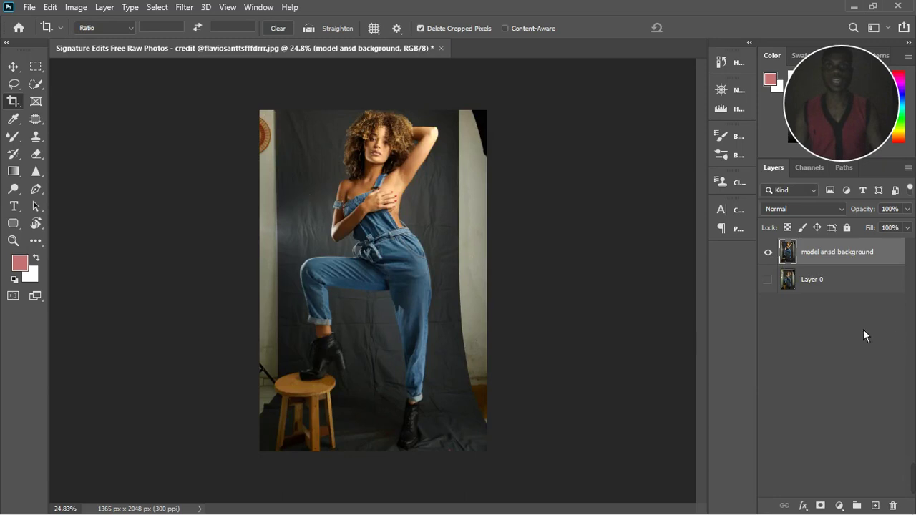
Make Layer 0 visible again and duplicate the "model ansd background" layer
click(769, 279)
click(768, 253)
click(769, 253)
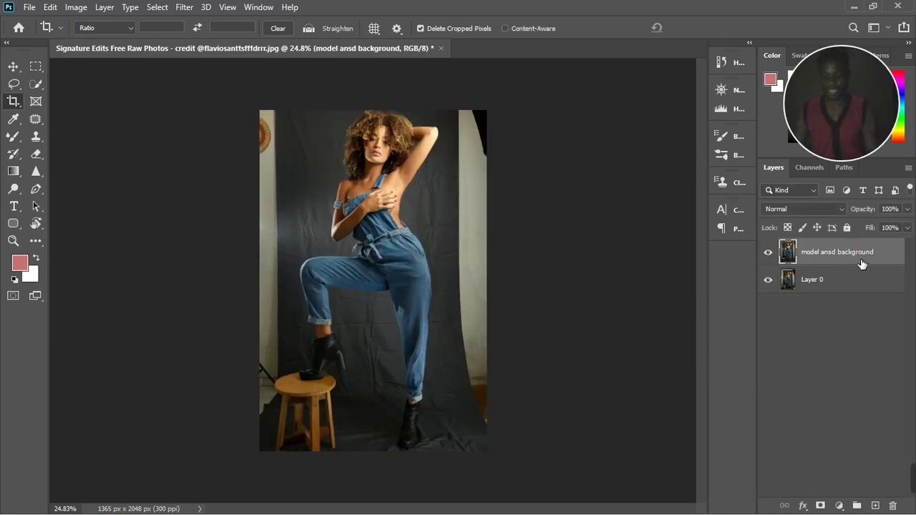
key(ctrl+j)
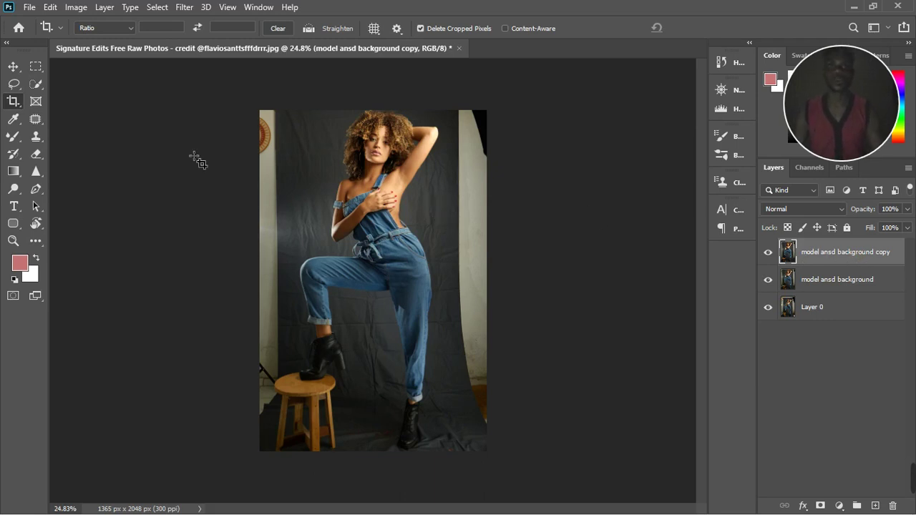
Select the full-height strip of exposed wall along the photo's right edge with the Rectangular Marquee tool
click(13, 66)
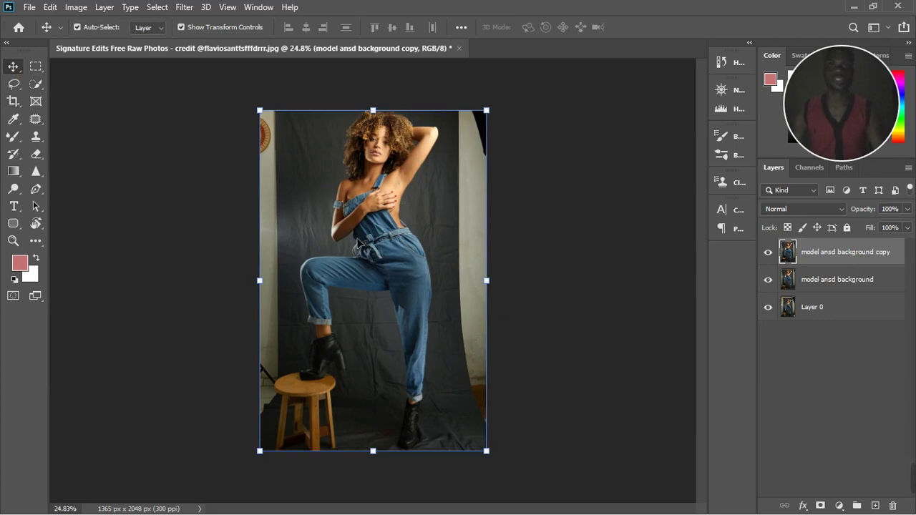
click(38, 68)
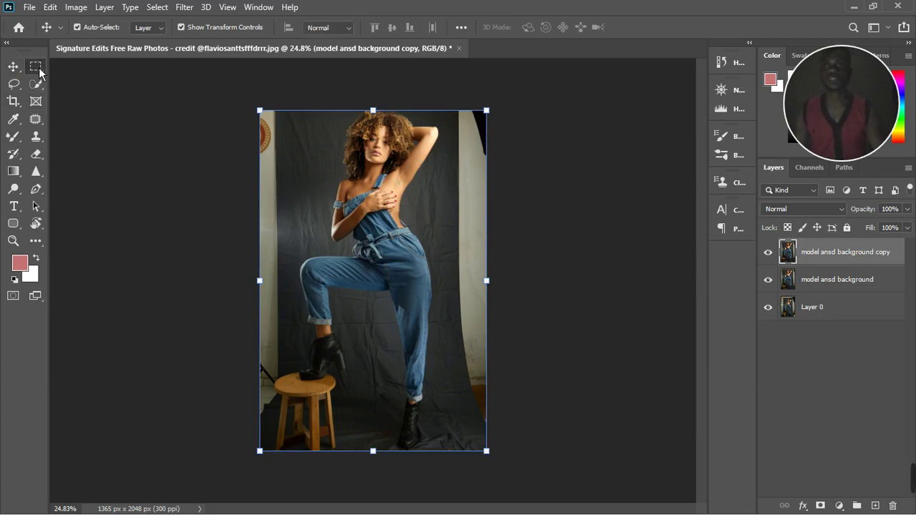
scroll(549, 236, up, 2)
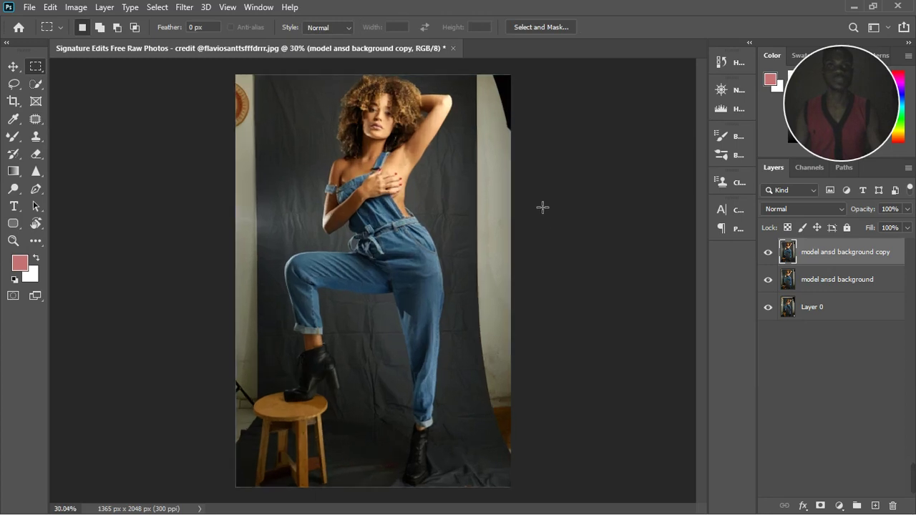
drag(476, 71, 603, 468)
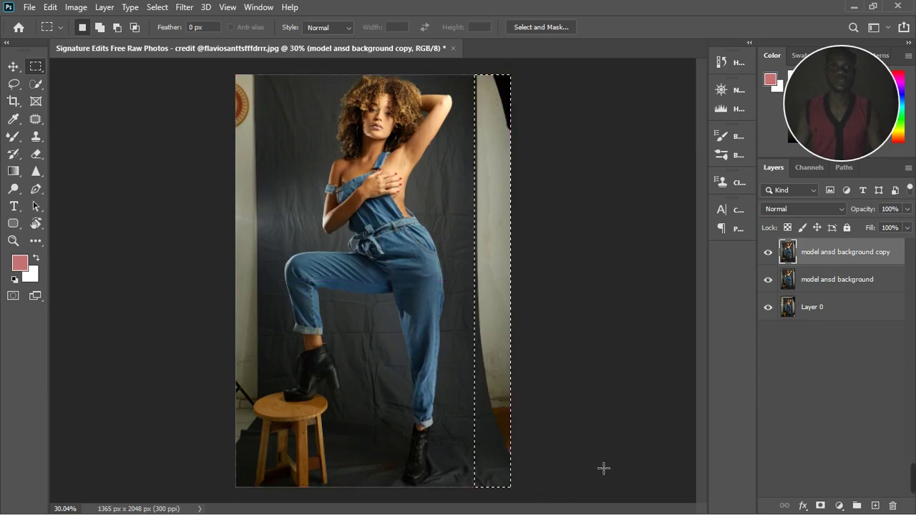
Fill the selected right-edge strip using Content-Aware with Color Adaptation, Normal mode and 100% opacity
key(shift)
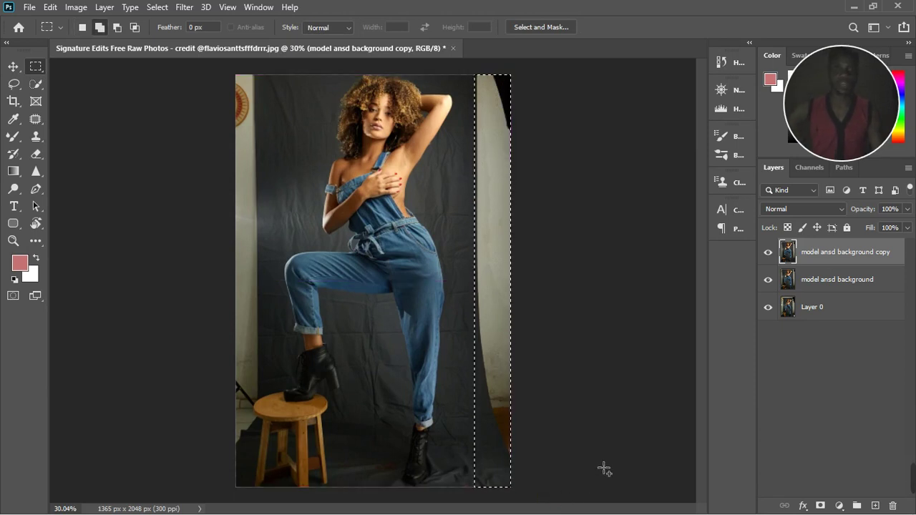
key(shift+F5)
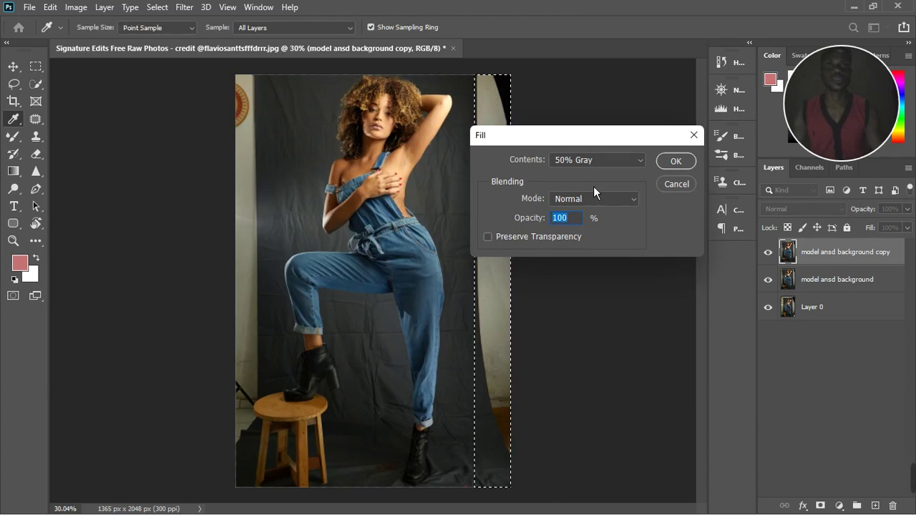
click(620, 166)
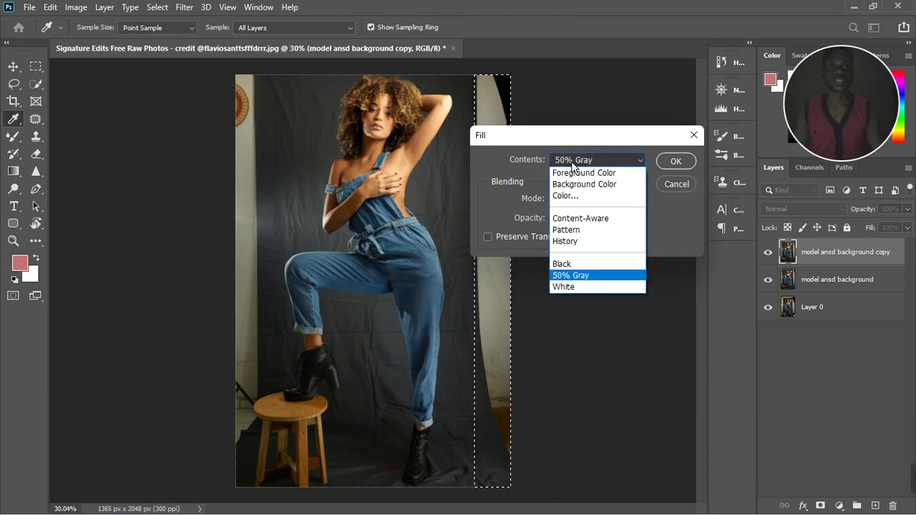
click(581, 219)
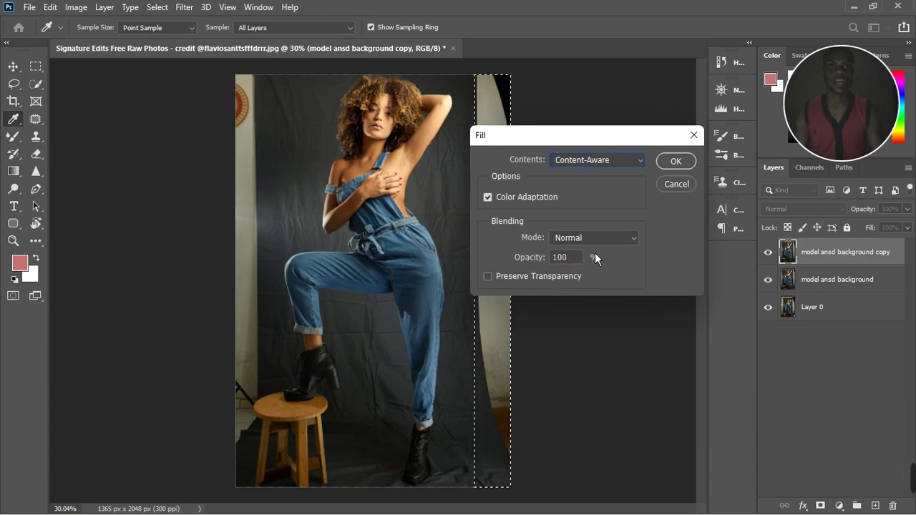
click(681, 167)
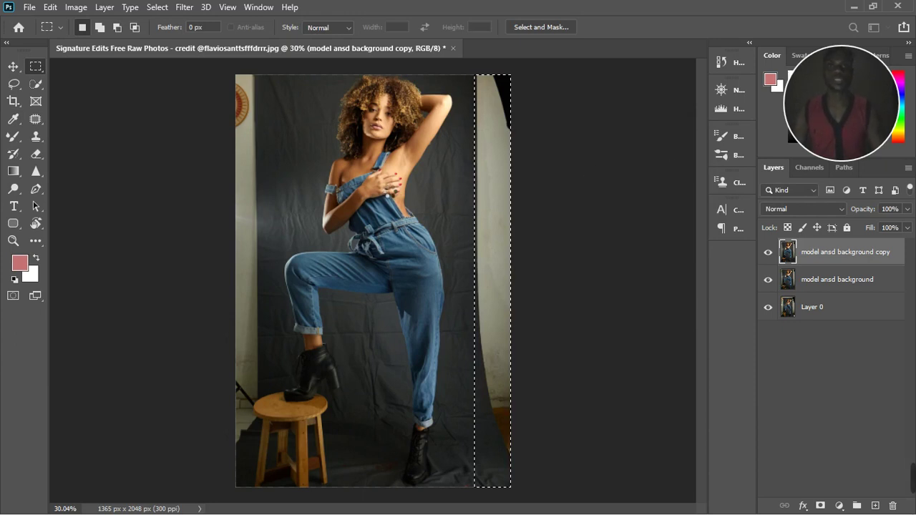
Compare the filled right edge with the layer beneath, and clear the selection
scroll(467, 268, up, 2)
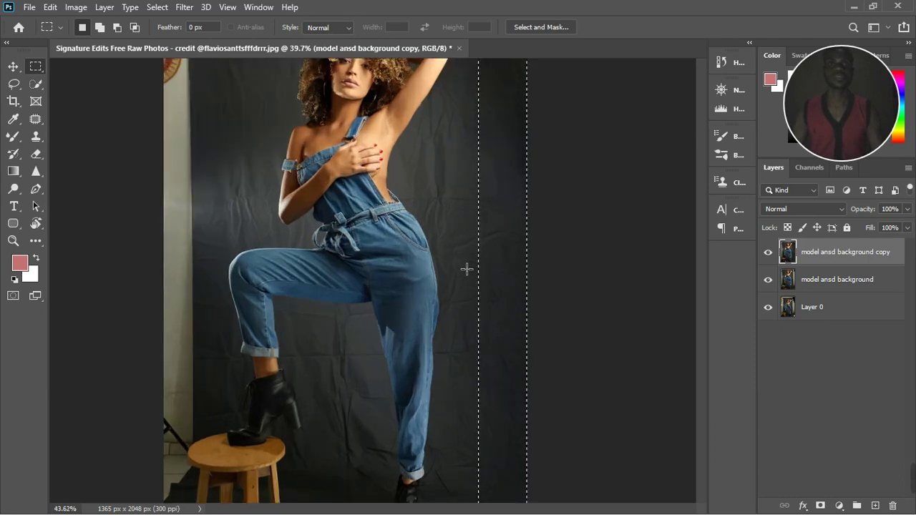
scroll(466, 268, down, 3)
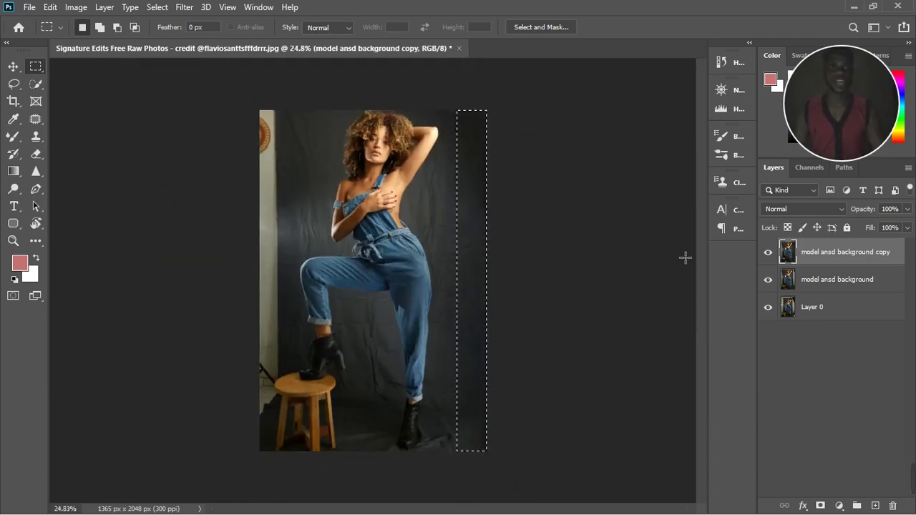
click(768, 252)
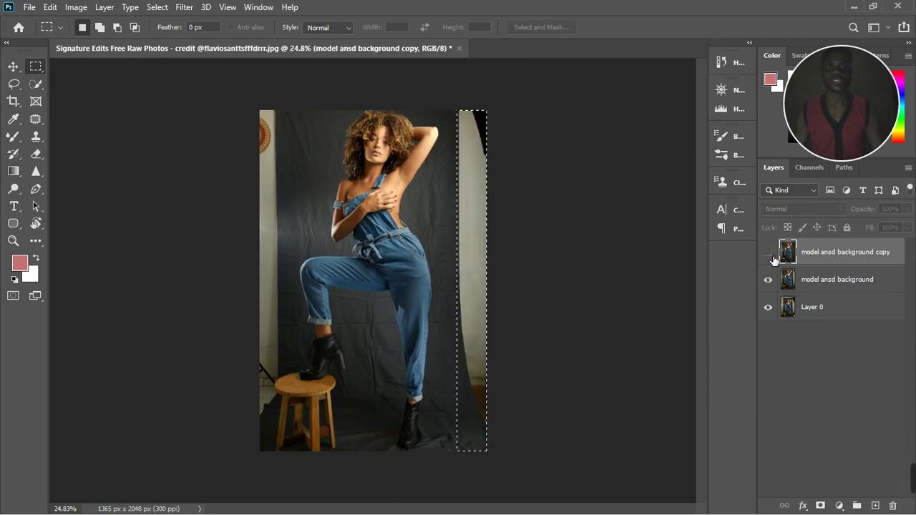
click(769, 252)
click(571, 232)
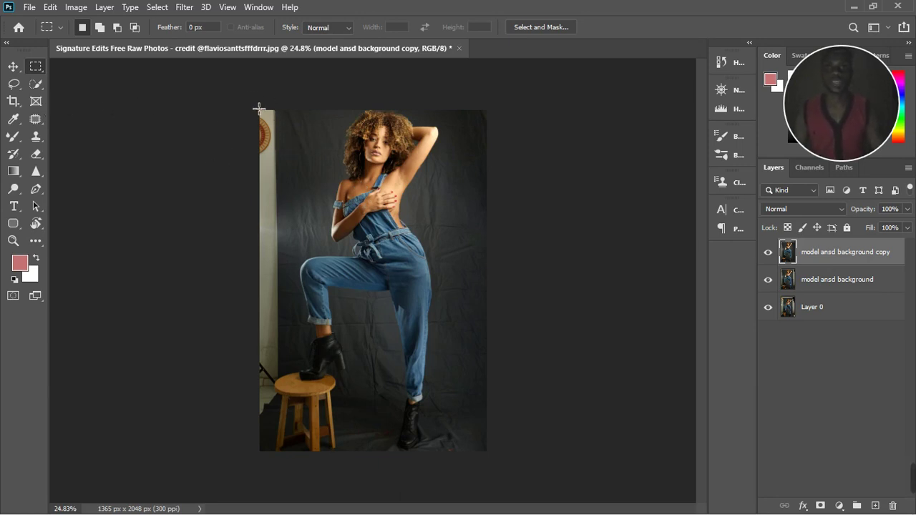
Select the wall strip along the photo's left edge down to the stool seat and fill it with Content-Aware
drag(259, 108, 289, 379)
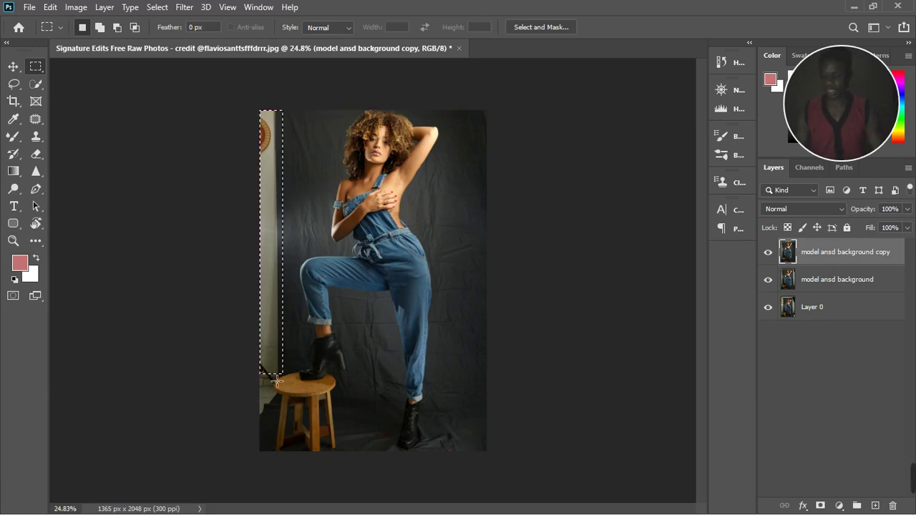
key(shift+F5)
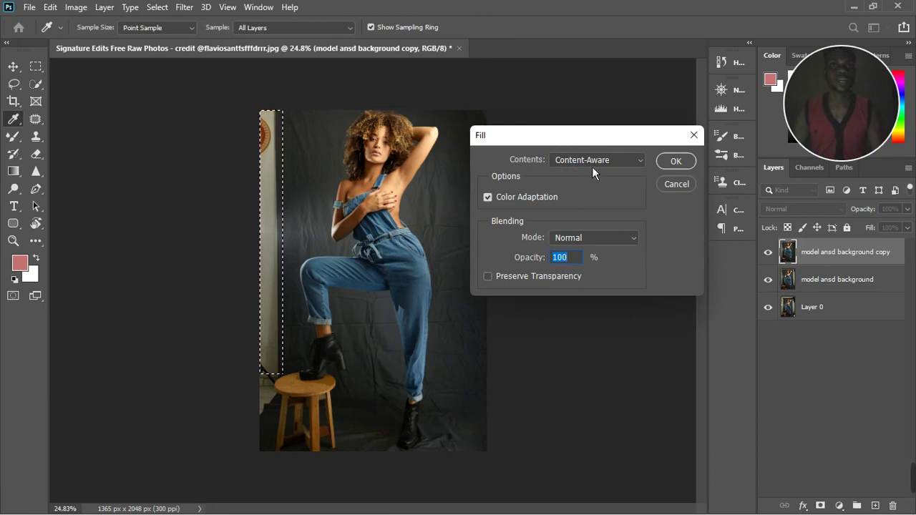
click(679, 166)
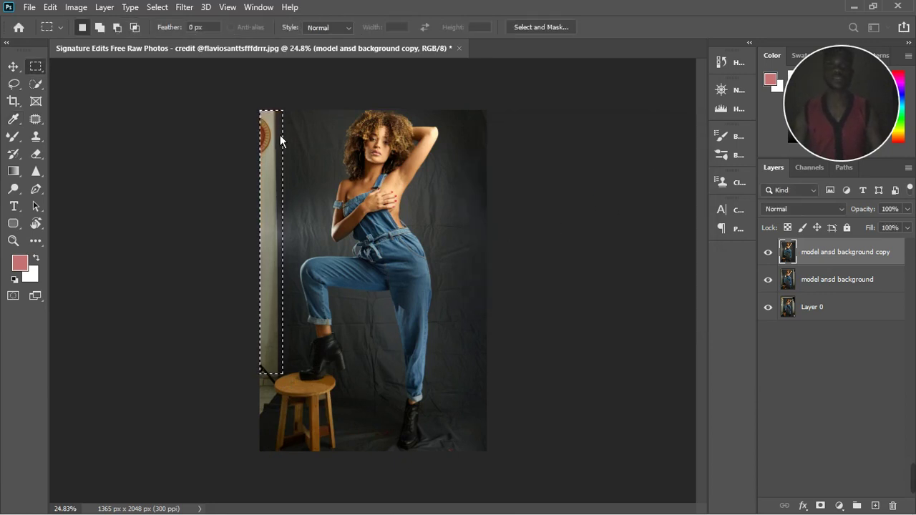
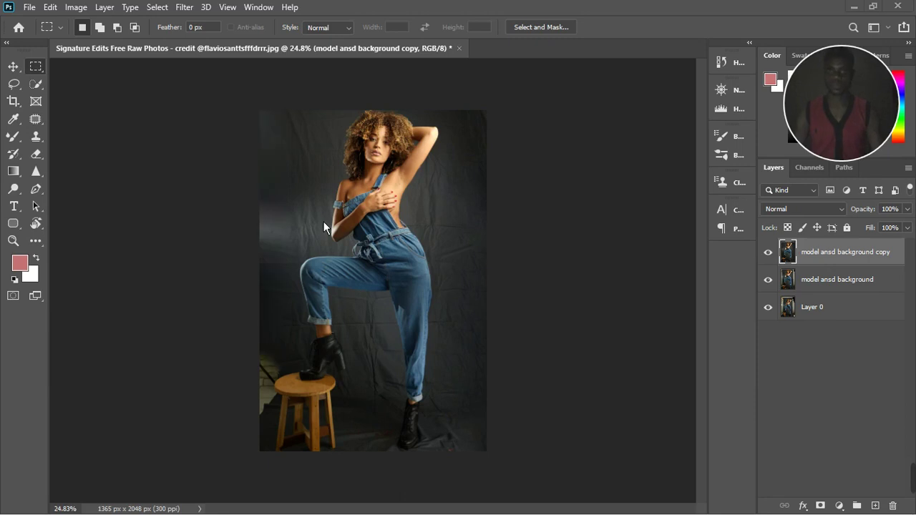
Select the strip along the photo's left edge beside the stool, down to the bottom edge, with the Rectangular Marquee tool
scroll(298, 229, up, 2)
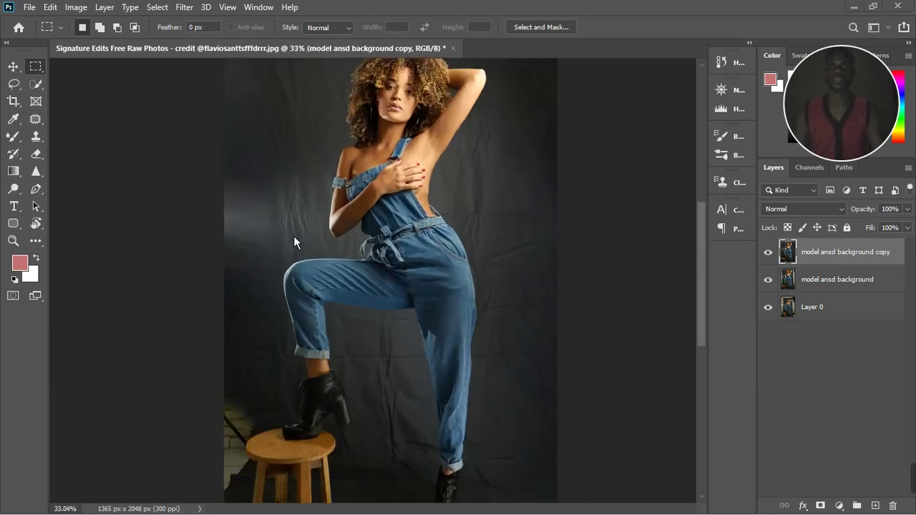
scroll(293, 235, down, 1)
scroll(232, 462, up, 6)
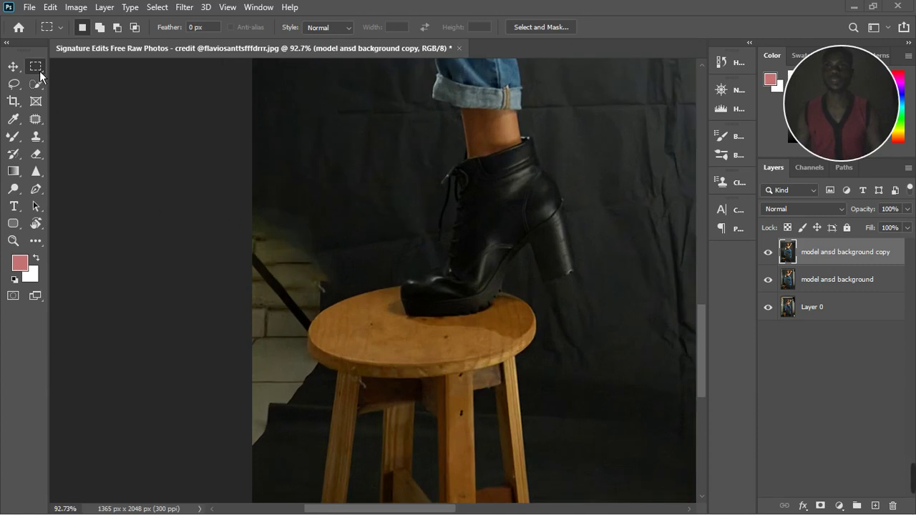
drag(252, 147, 308, 504)
click(308, 336)
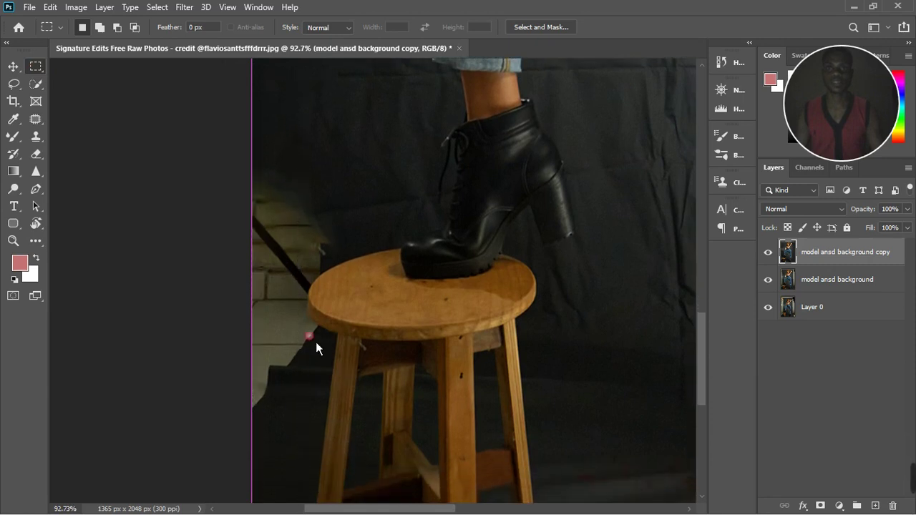
scroll(315, 341, down, 3)
drag(274, 125, 304, 427)
click(304, 427)
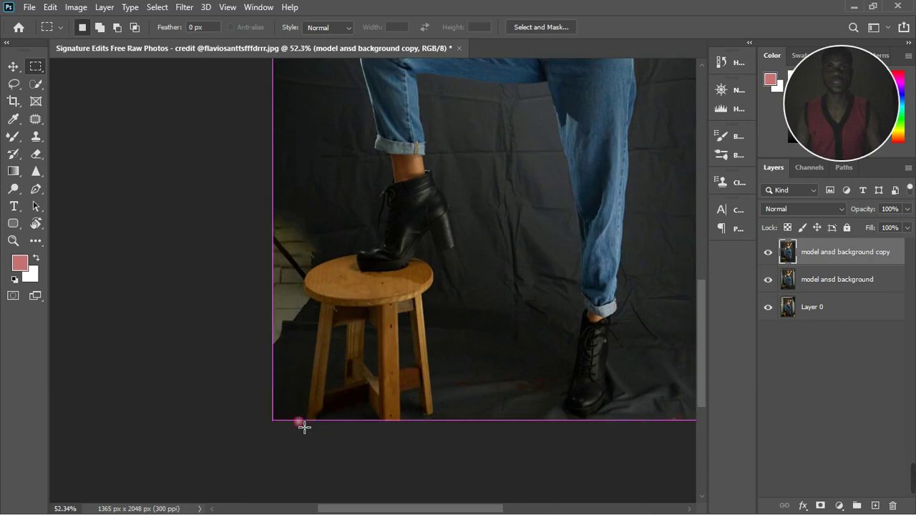
key(ctrl+z)
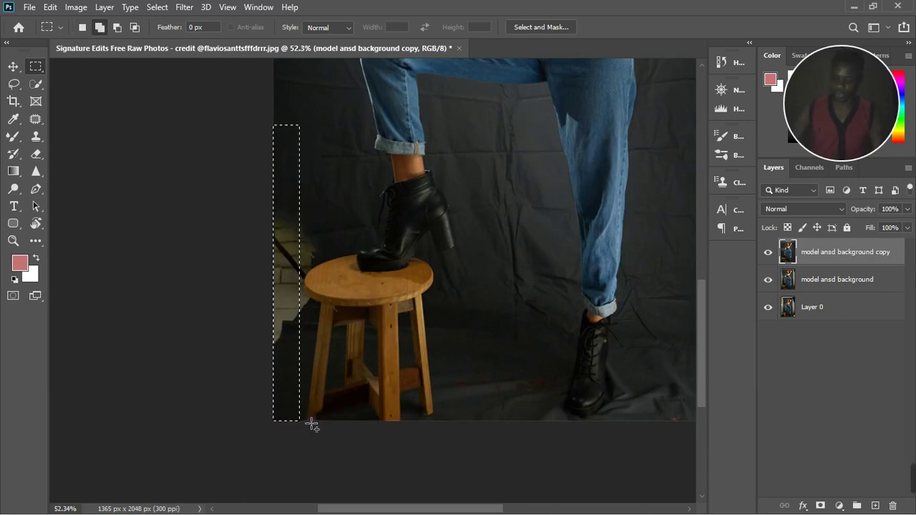
Fill the selected lower-left strip using Content-Aware with Color Adaptation, Normal mode and 100% opacity, and inspect the fill around the stool
key(shift+BackSpace)
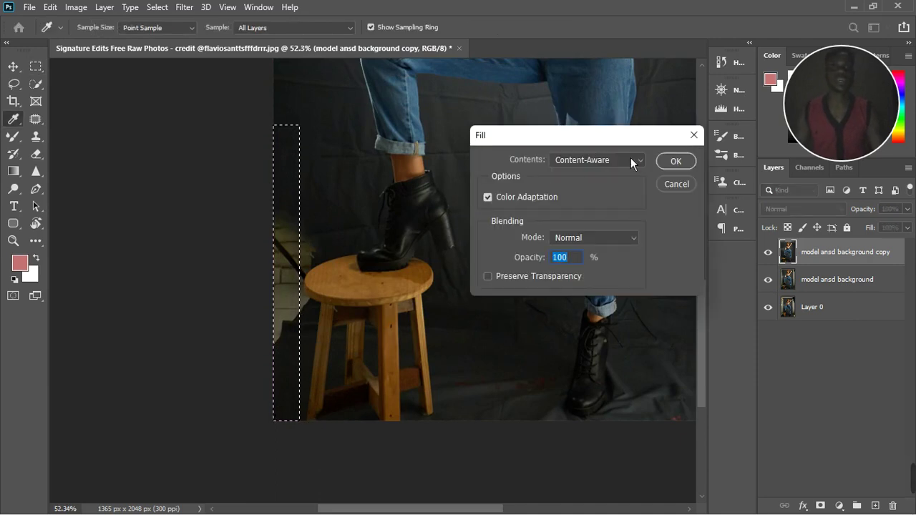
click(685, 168)
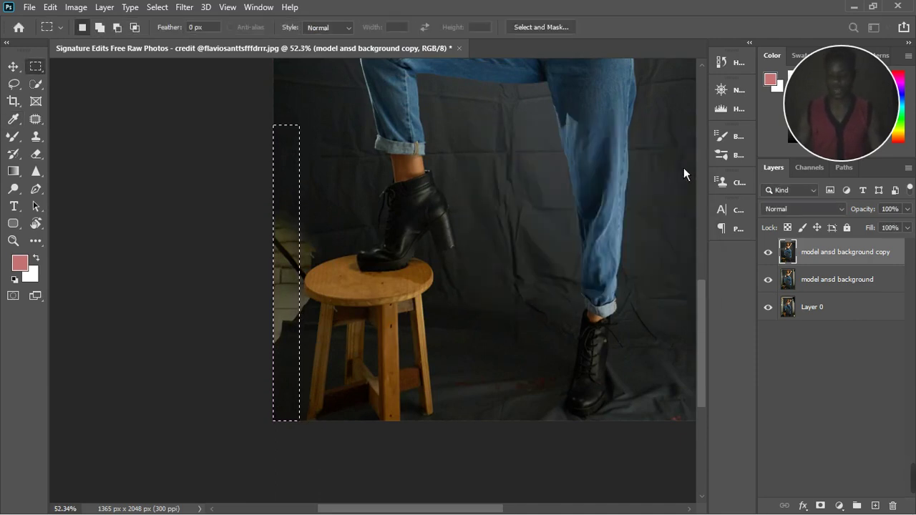
click(347, 225)
scroll(365, 266, down, 5)
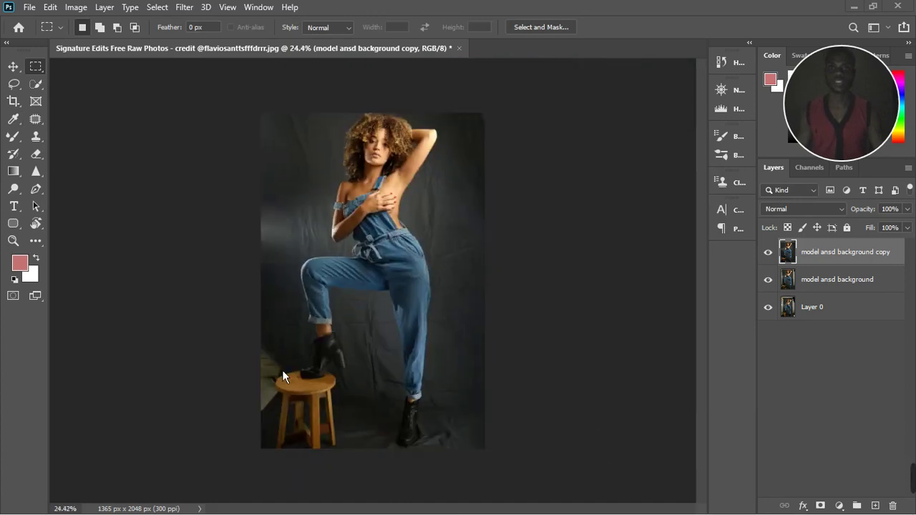
scroll(276, 398, up, 3)
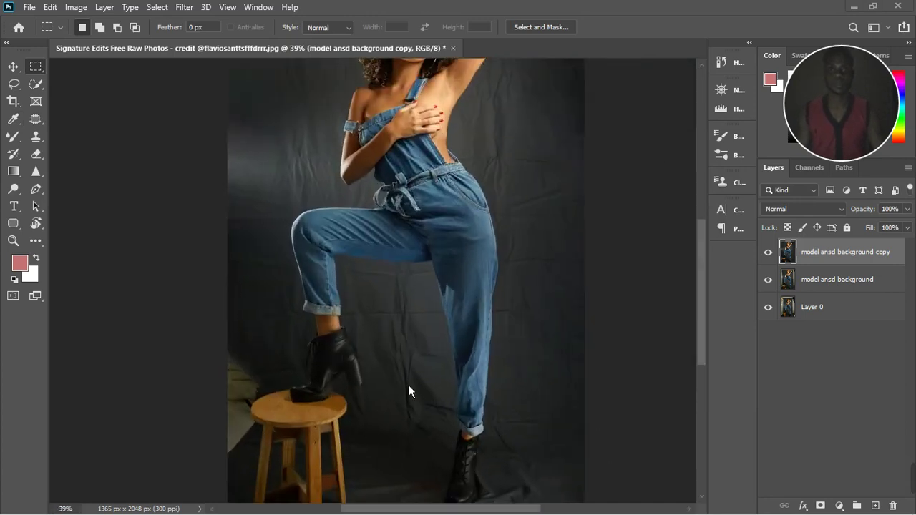
scroll(409, 392, down, 2)
scroll(276, 421, up, 3)
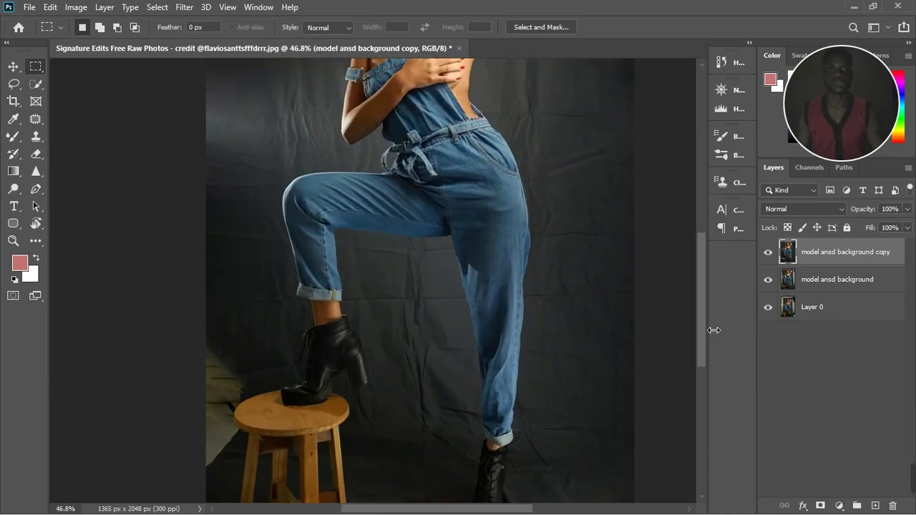
scroll(709, 329, down, 4)
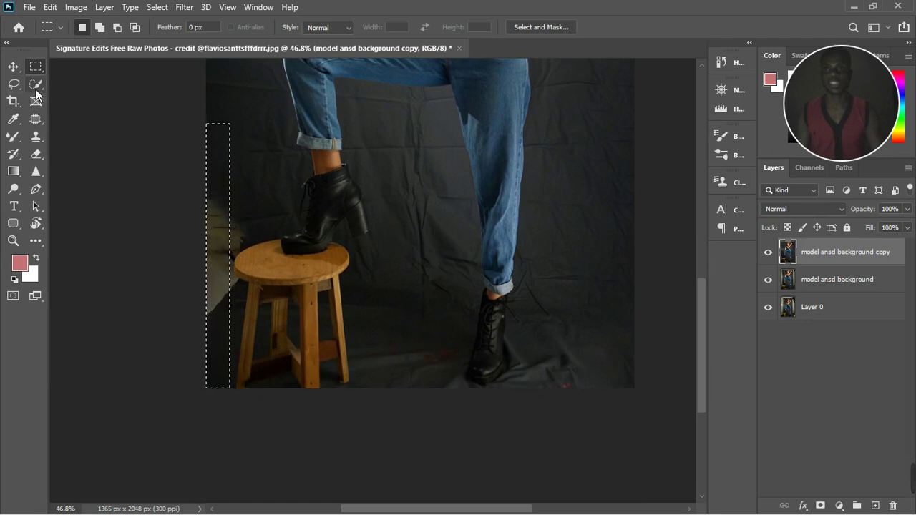
Patch the selected lower-left strip with clean backdrop sampled from directly above it using the Patch tool in Source mode, and clear the selection
click(40, 122)
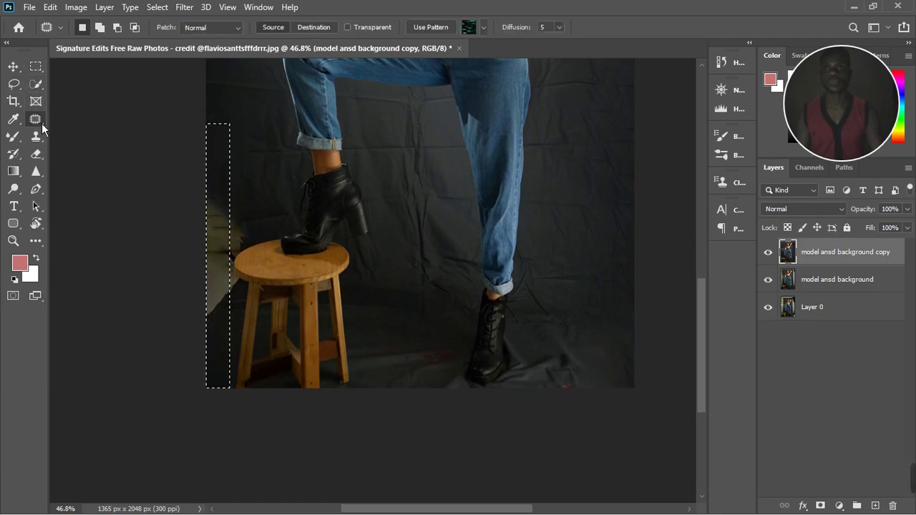
right_click(42, 123)
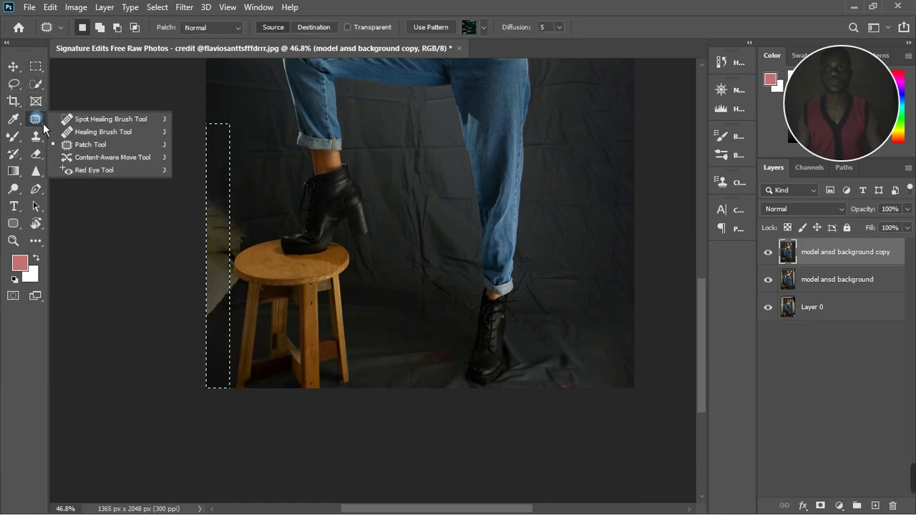
click(100, 151)
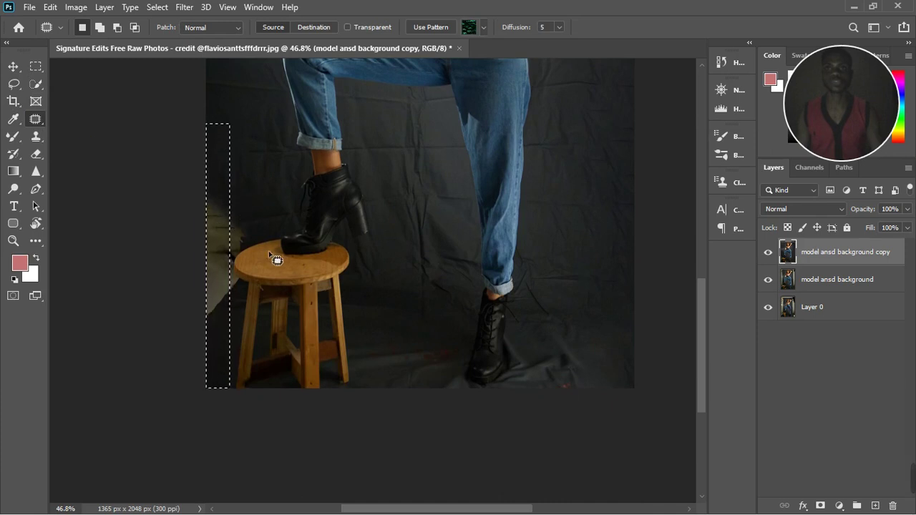
key(ctrl+0)
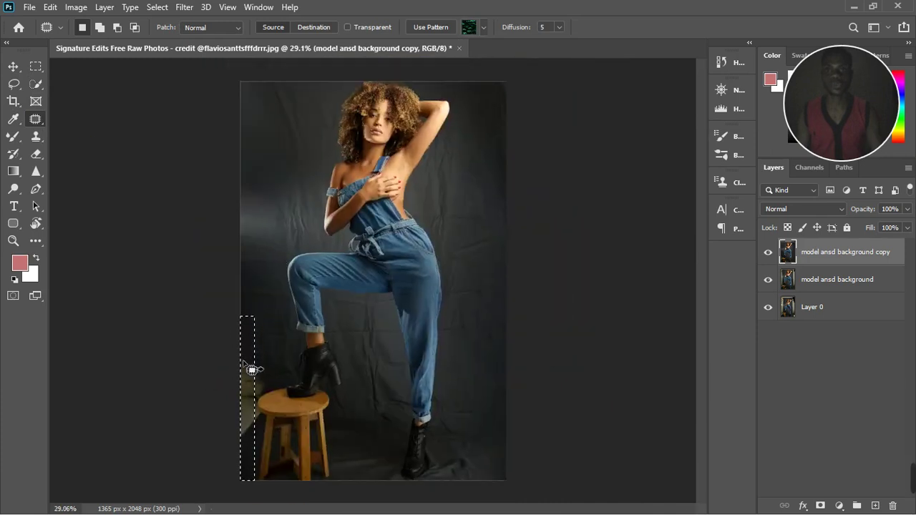
drag(251, 370, 254, 266)
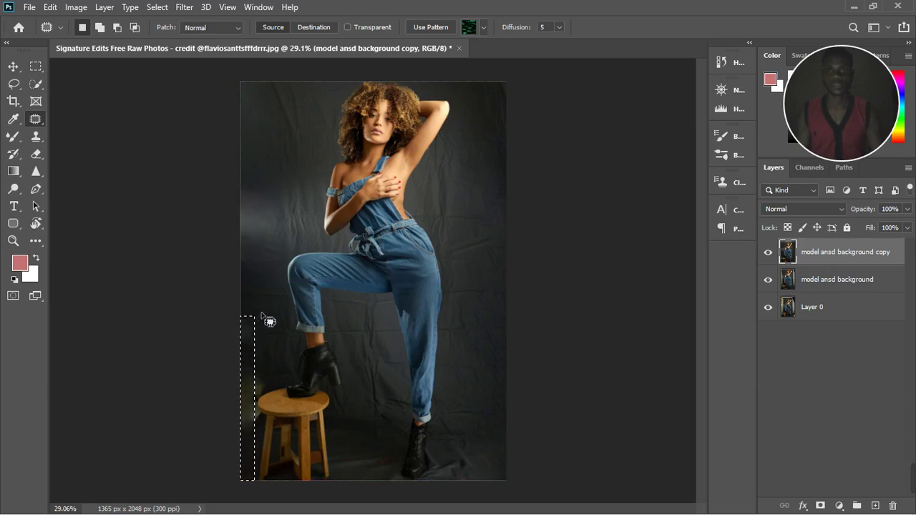
key(ctrl+d)
Outline the remaining wall patch just above and left of the stool seat and patch it with backdrop sampled beside the raised knee
scroll(250, 417, up, 5)
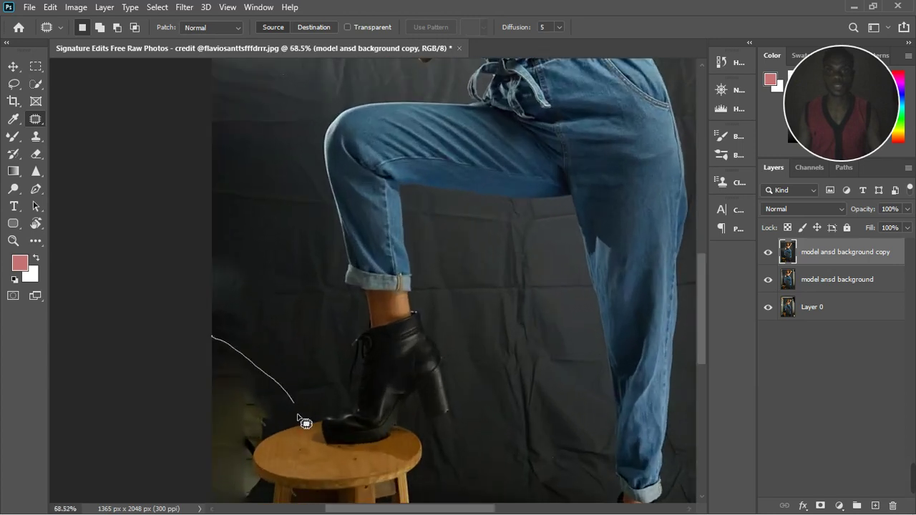
mouse_move(246, 447)
mouse_down()
mouse_move(198, 456)
mouse_move(210, 338)
mouse_up()
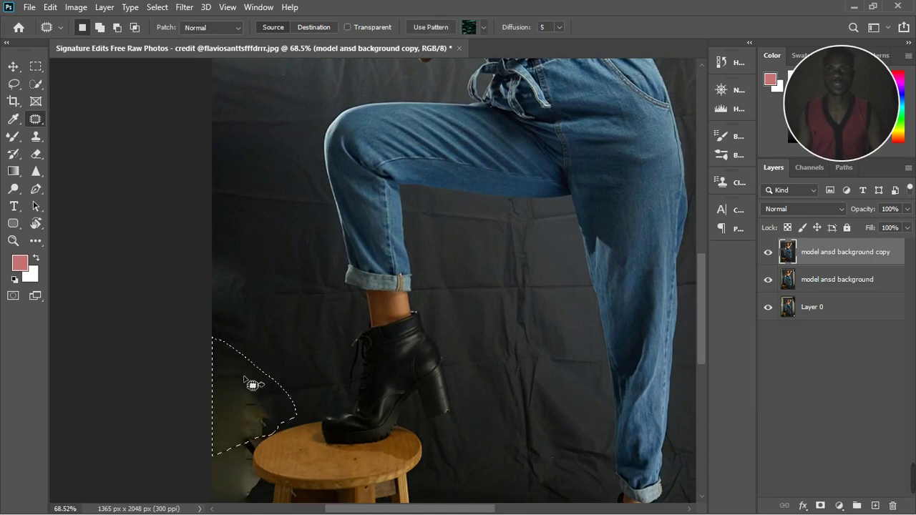
drag(241, 370, 290, 272)
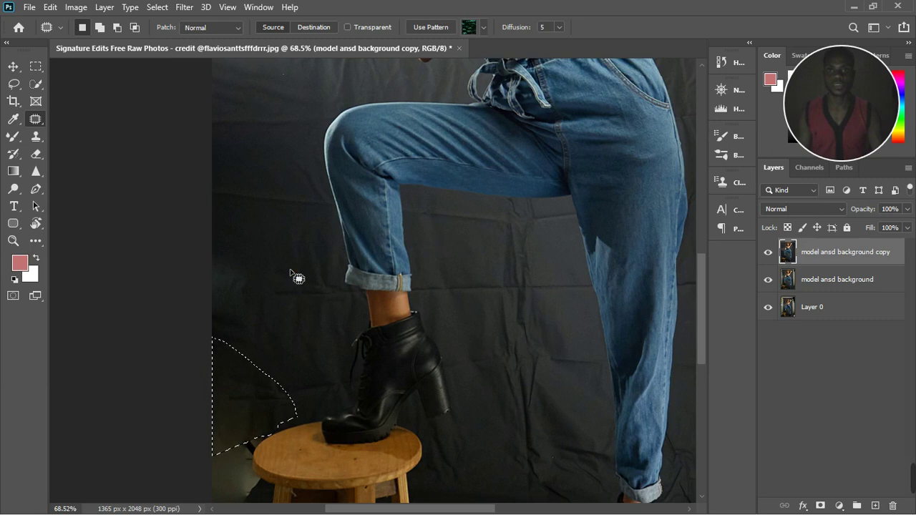
scroll(290, 272, down, 4)
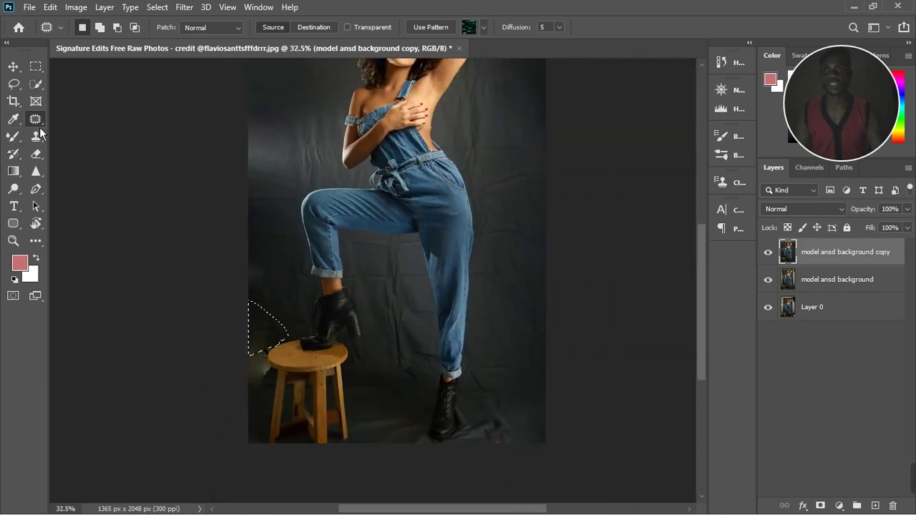
right_click(40, 129)
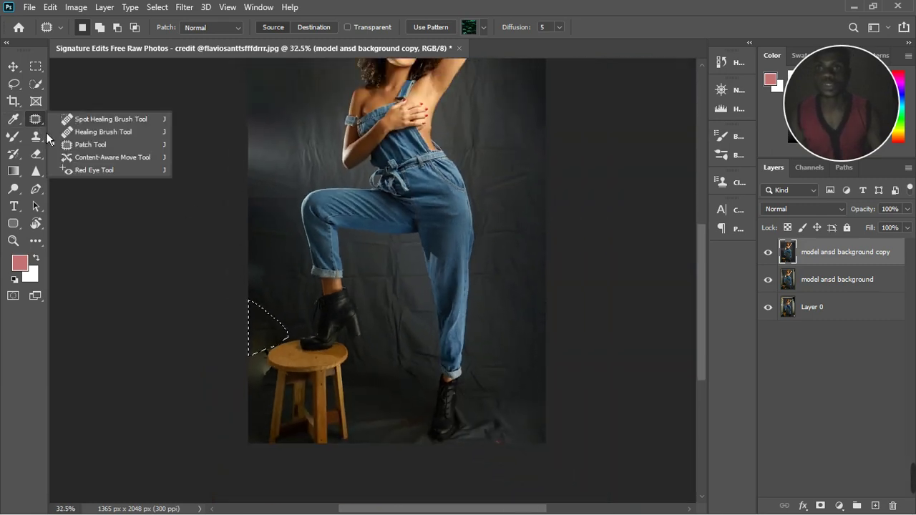
click(40, 85)
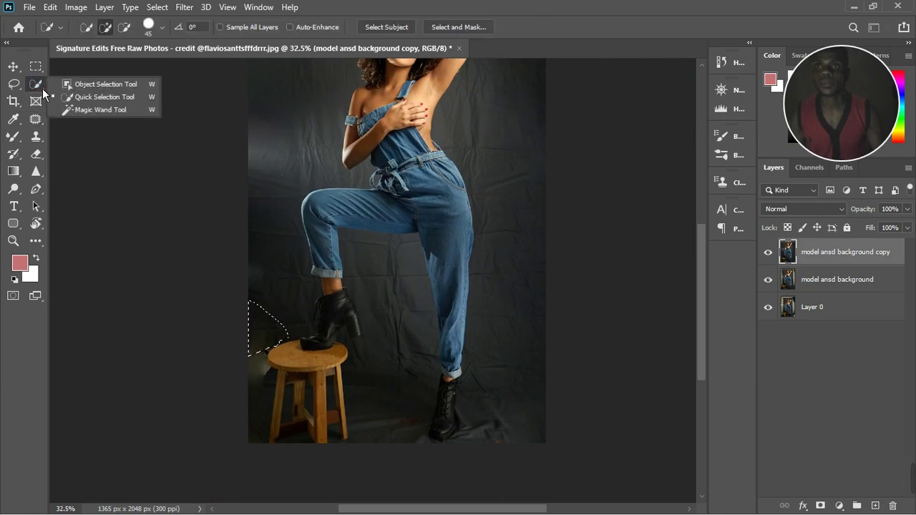
click(47, 107)
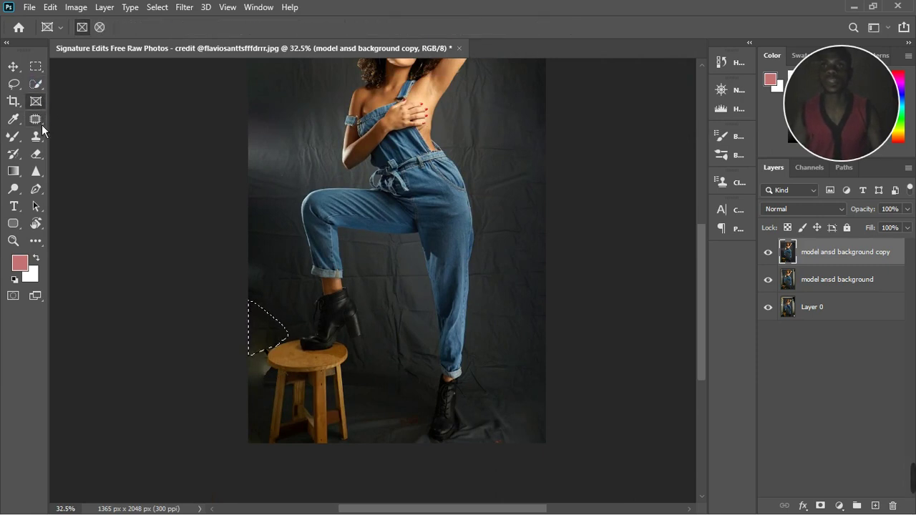
click(40, 121)
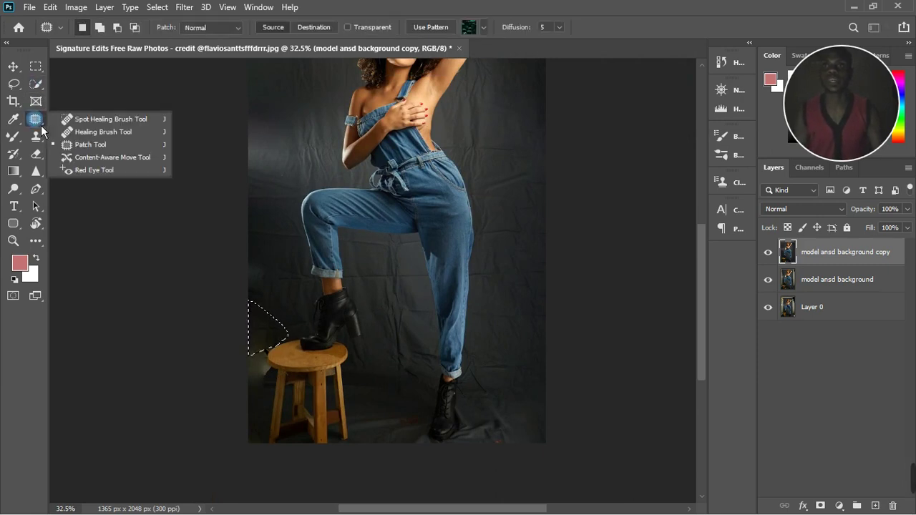
click(43, 161)
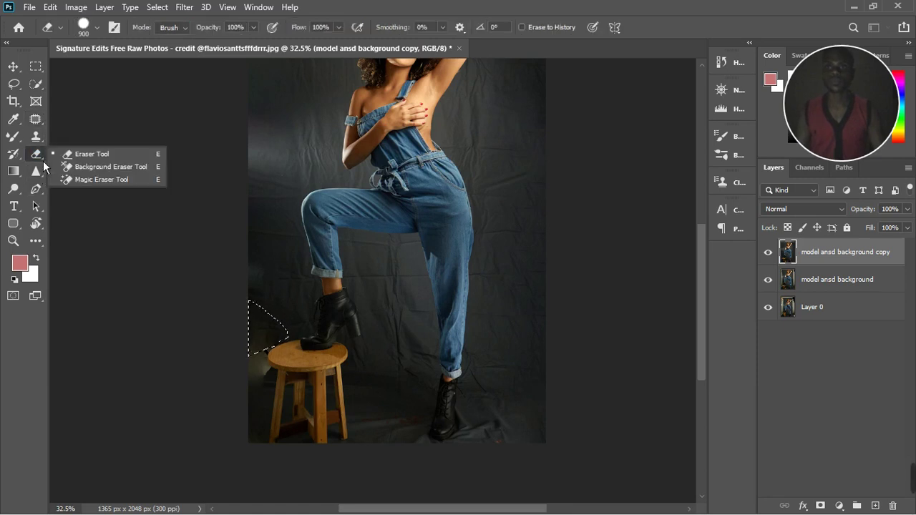
click(42, 171)
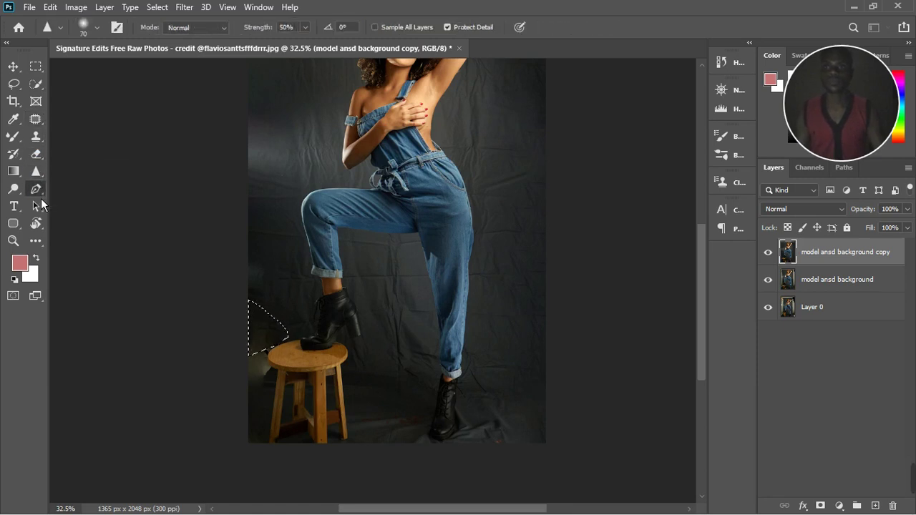
right_click(41, 198)
Try to relocate the outlined area left of the stool seat up onto the backdrop with the Content-Aware Move tool, and undo the move
click(38, 120)
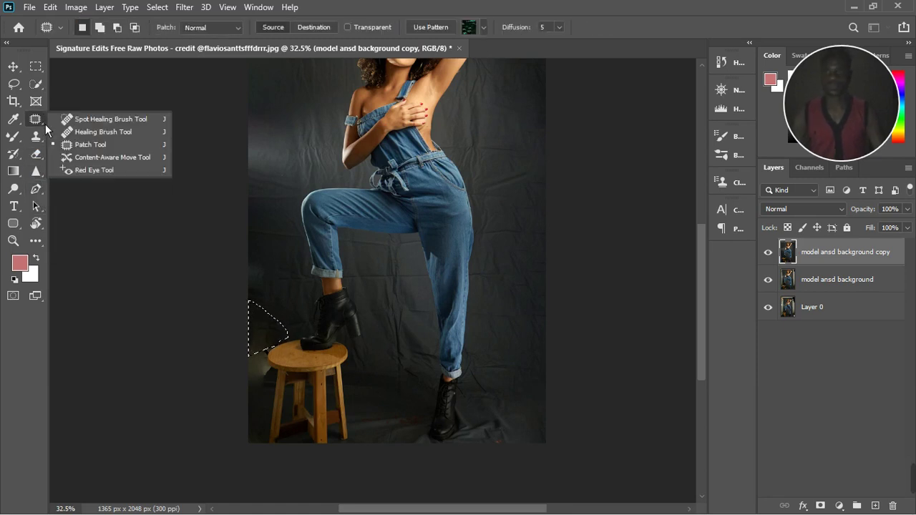
click(94, 157)
drag(244, 294, 270, 294)
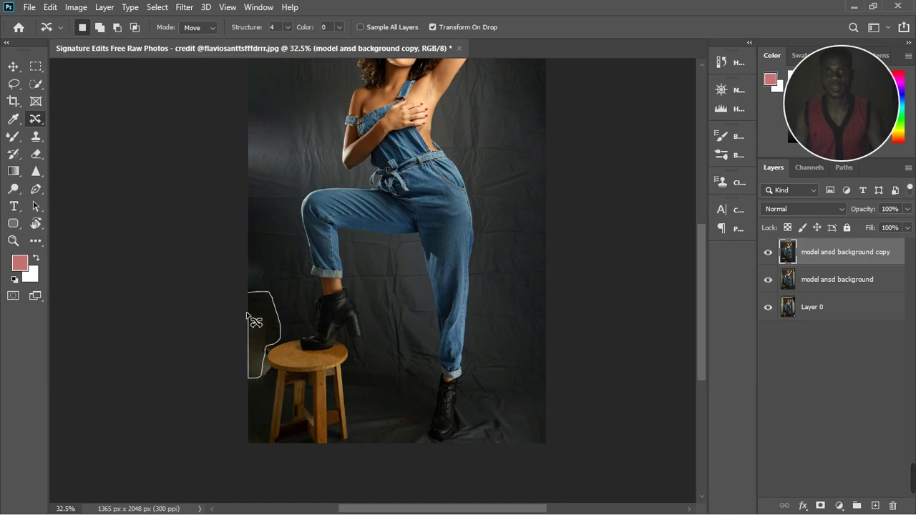
mouse_move(248, 316)
mouse_down()
mouse_move(284, 289)
mouse_move(282, 257)
mouse_up()
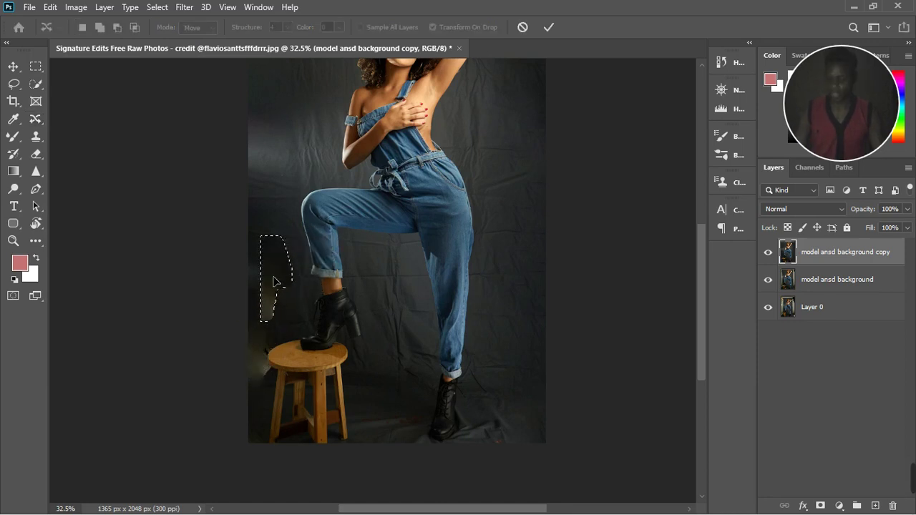
scroll(274, 281, up, 4)
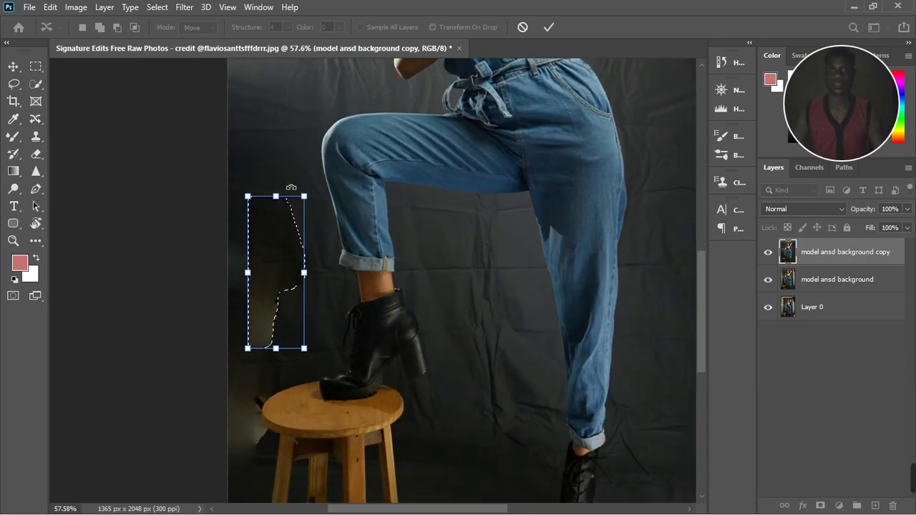
click(552, 28)
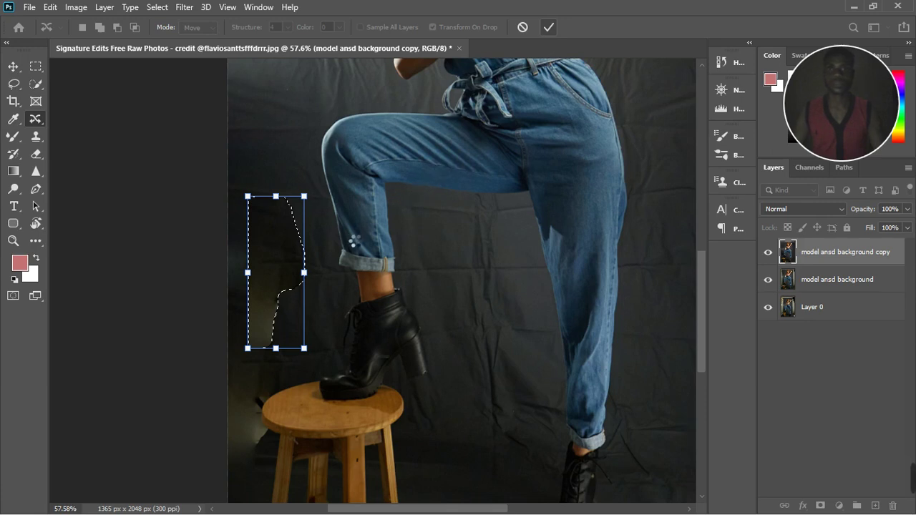
key(ctrl+0)
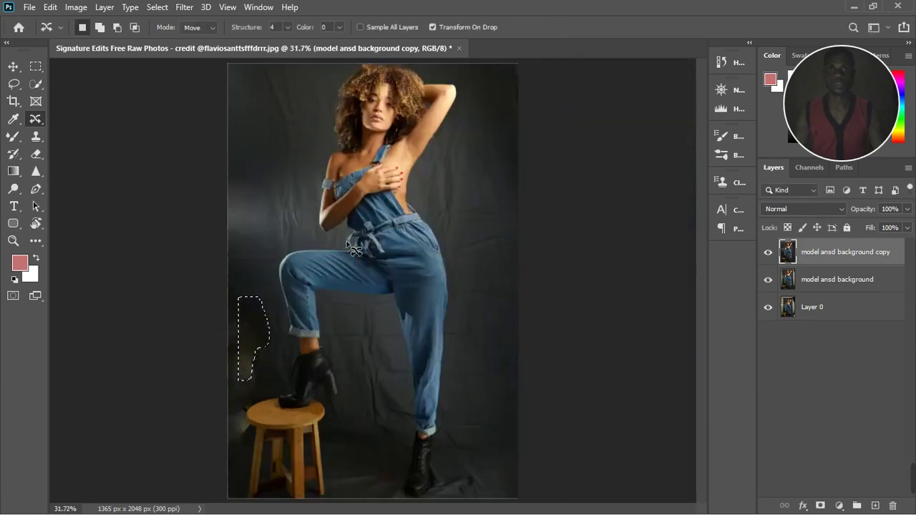
key(ctrl+z)
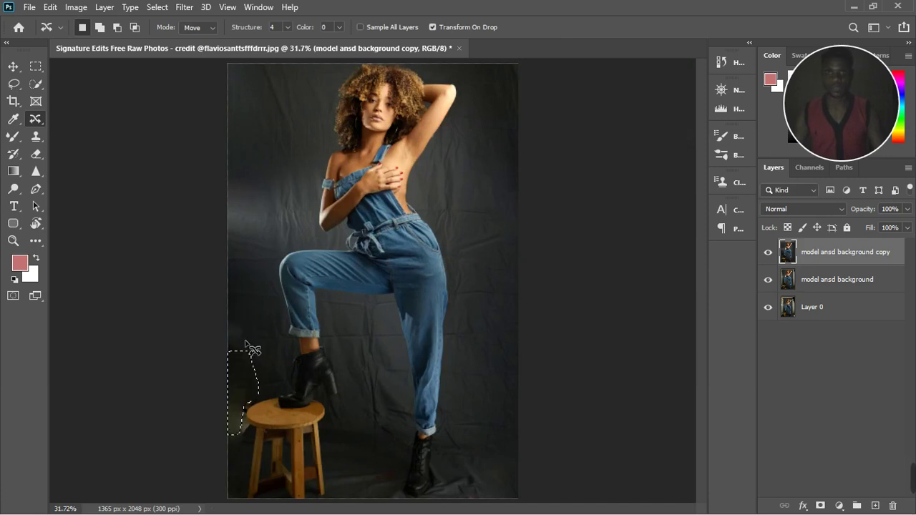
Outline a strip of clean backdrop beside the raised leg and relocate it with Content-Aware Move over the wall remnant beside the stool seat
scroll(245, 349, up, 5)
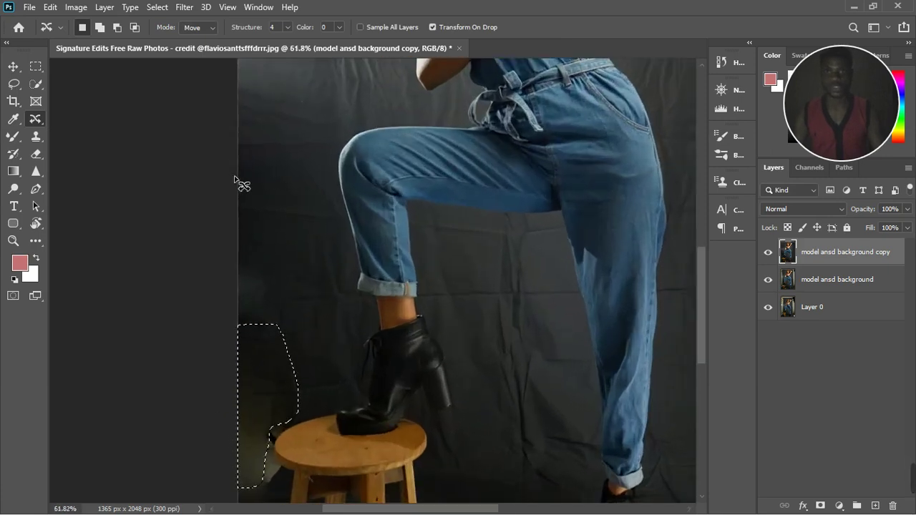
mouse_move(237, 176)
mouse_down()
mouse_move(276, 207)
mouse_move(297, 241)
mouse_up()
mouse_move(295, 319)
mouse_down()
mouse_move(246, 342)
mouse_move(226, 294)
mouse_move(221, 222)
mouse_up()
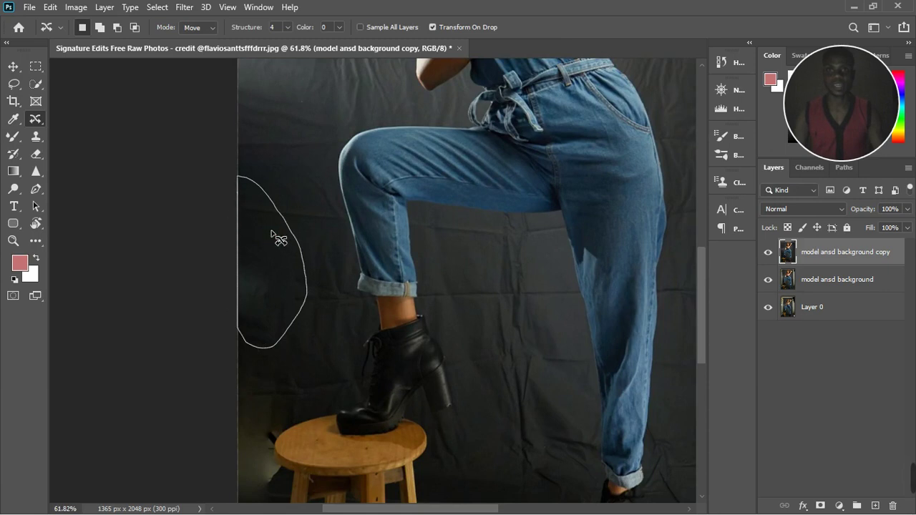
drag(279, 239, 262, 224)
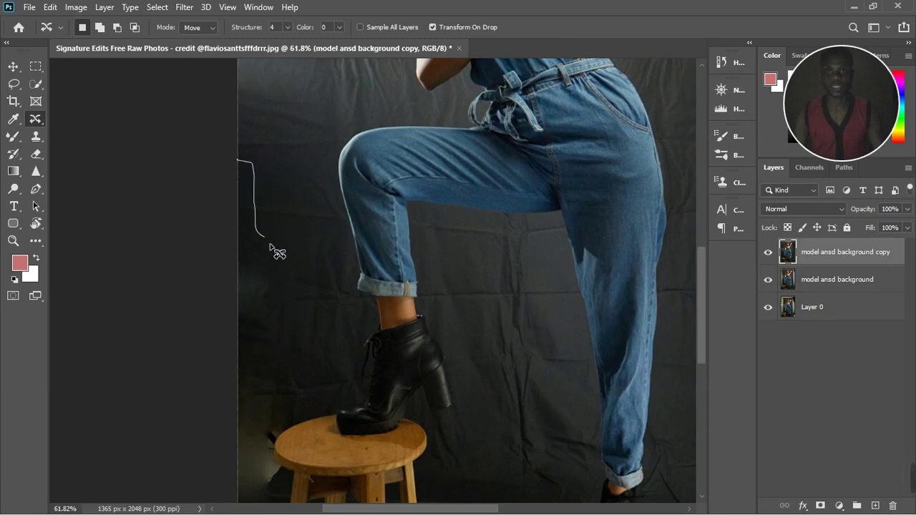
drag(246, 342, 259, 422)
scroll(272, 272, down, 2)
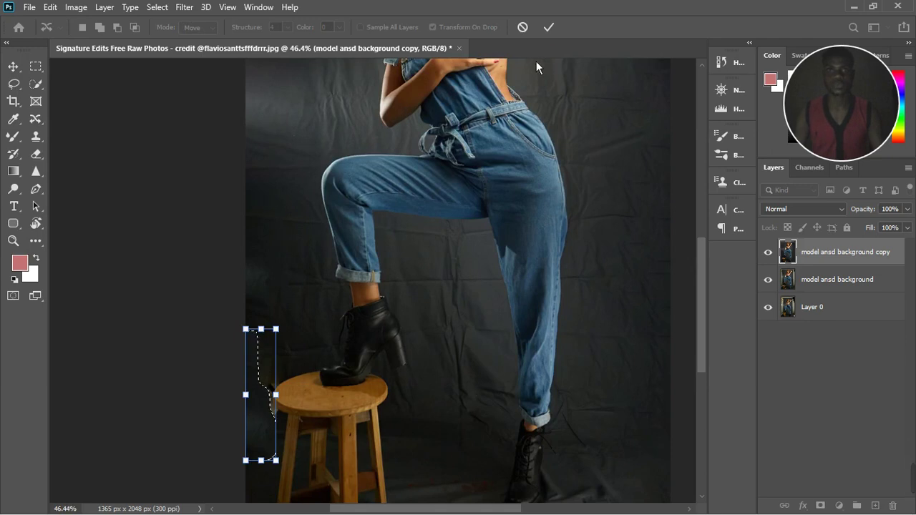
click(549, 27)
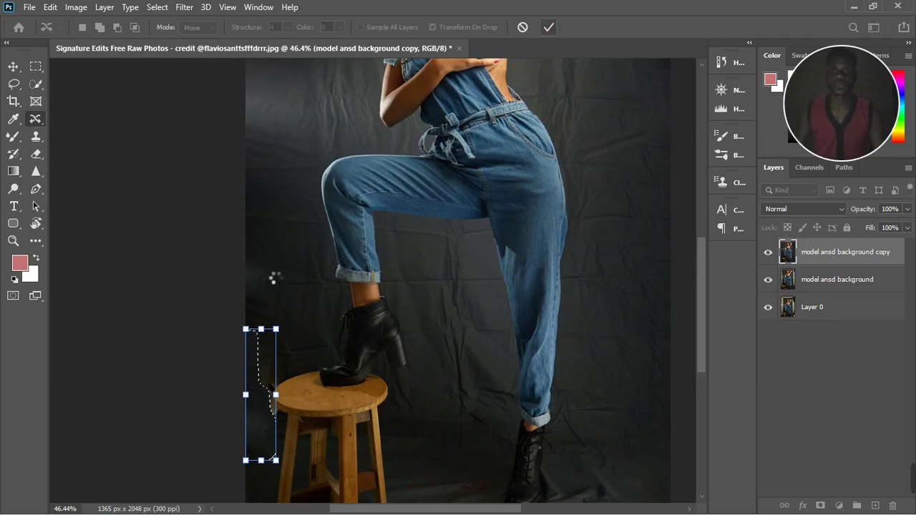
Outline a rounded backdrop area beside the raised shin and relocate it with Content-Aware Move to just above and left of the stool seat
mouse_move(245, 205)
mouse_down()
mouse_move(284, 240)
mouse_move(279, 305)
mouse_move(261, 313)
mouse_move(244, 309)
mouse_move(255, 221)
mouse_up()
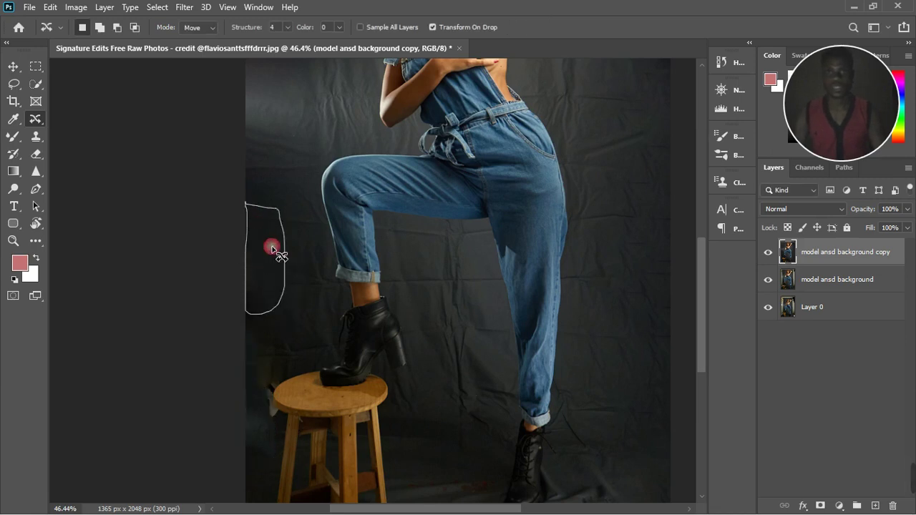
drag(265, 266, 262, 324)
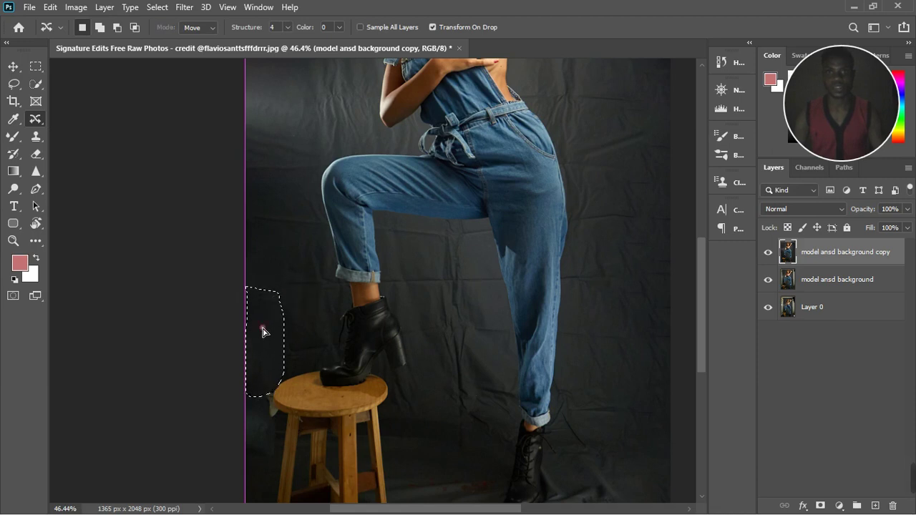
click(549, 27)
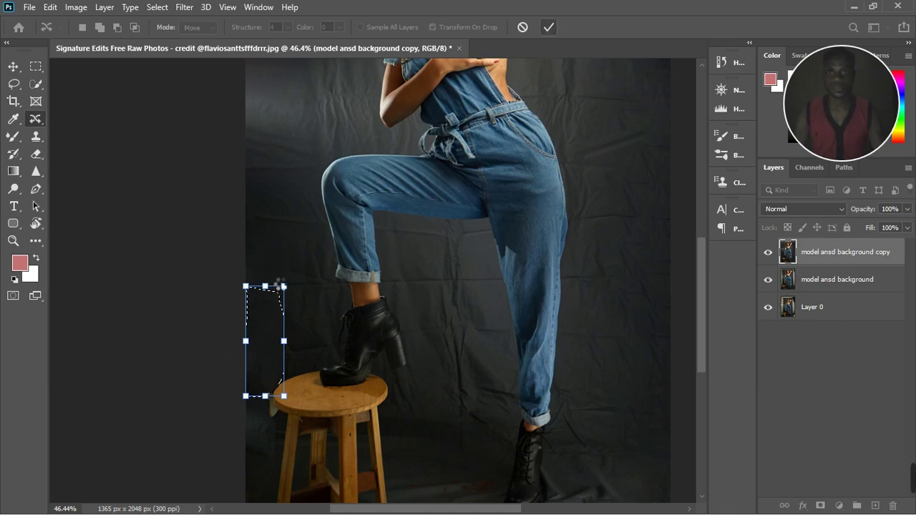
scroll(277, 283, down, 4)
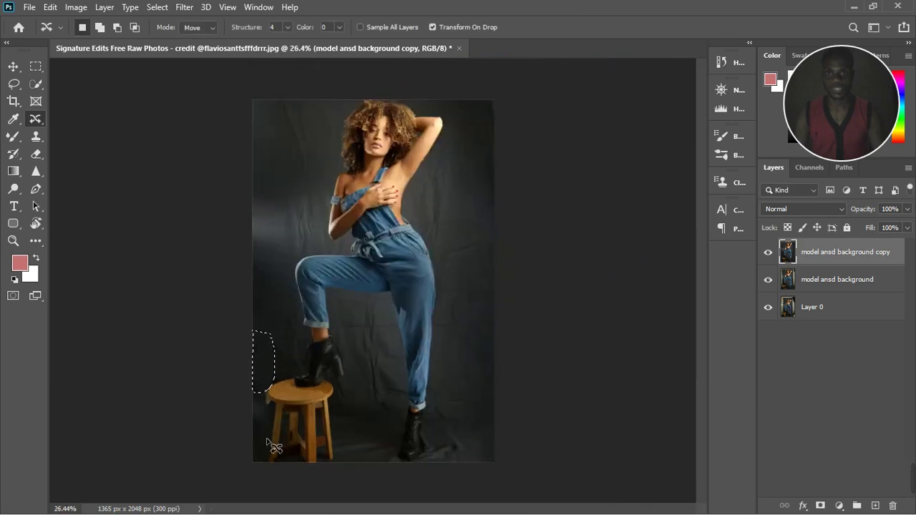
Cover the pale remnant at the seat's left edge with a Content-Aware moved backdrop piece, rotated to follow the rim, and clear the selection
scroll(273, 445, up, 8)
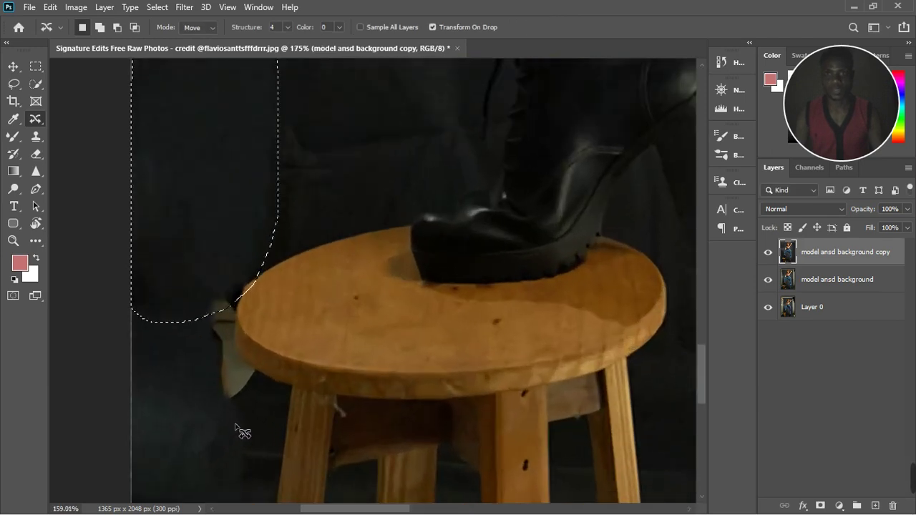
scroll(236, 427, down, 3)
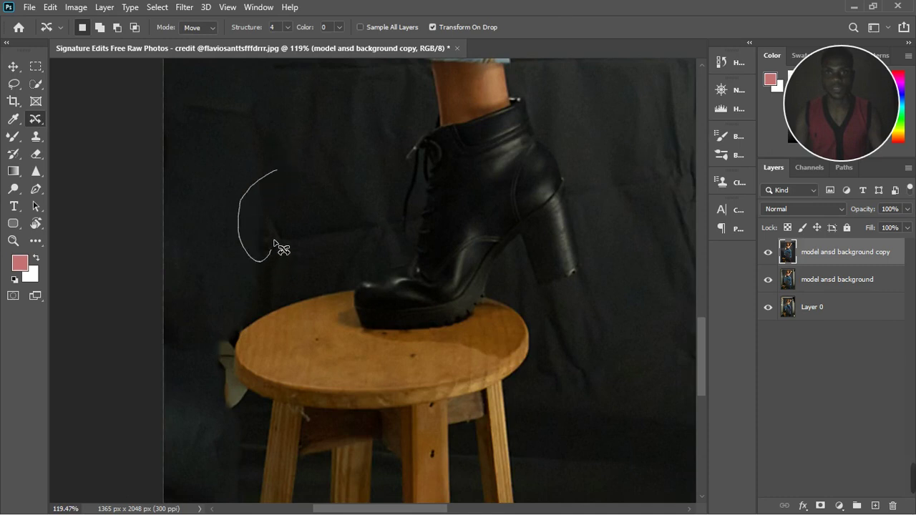
drag(284, 201, 283, 201)
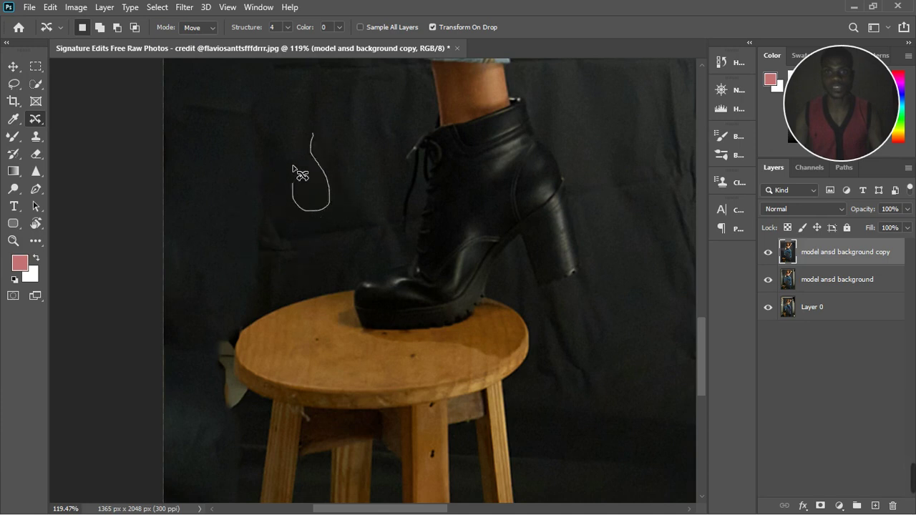
mouse_move(293, 166)
mouse_down()
mouse_move(313, 113)
mouse_move(330, 113)
mouse_move(339, 123)
mouse_move(313, 136)
mouse_move(324, 176)
mouse_move(225, 349)
mouse_up()
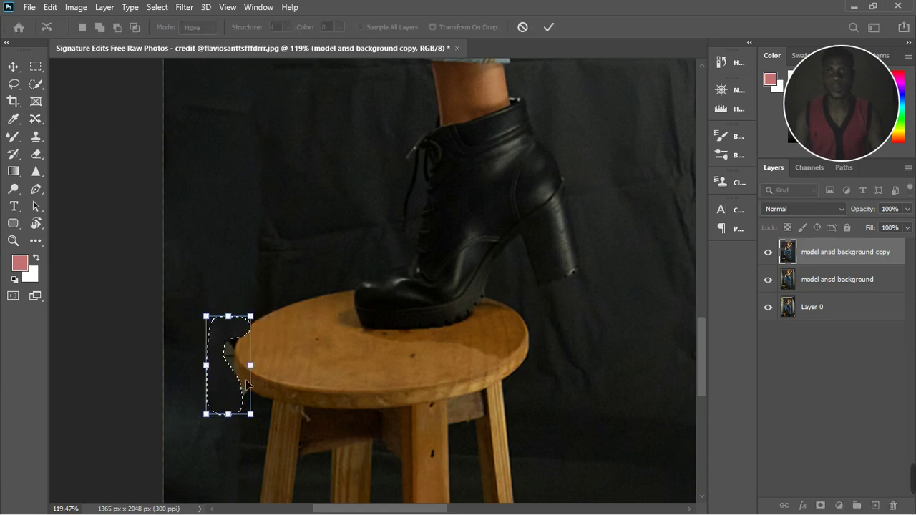
scroll(231, 369, up, 5)
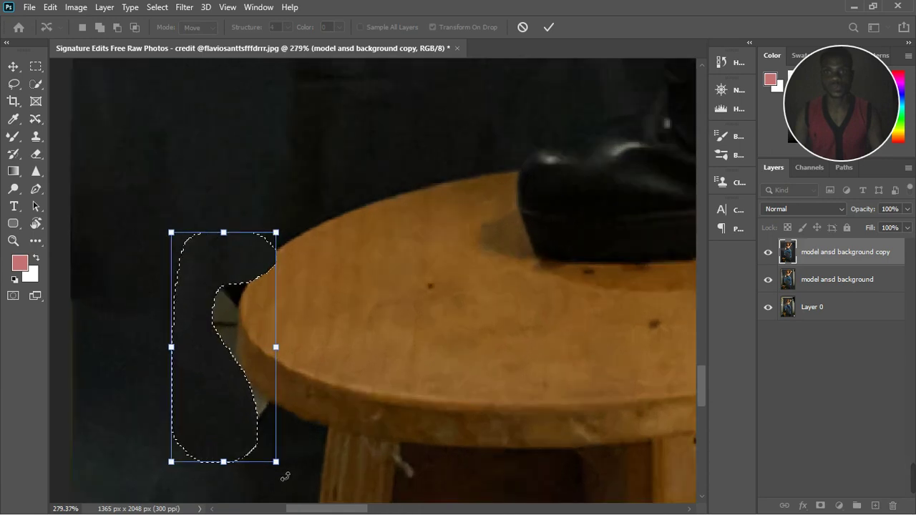
mouse_move(286, 474)
mouse_down()
mouse_move(307, 464)
mouse_move(294, 473)
mouse_up()
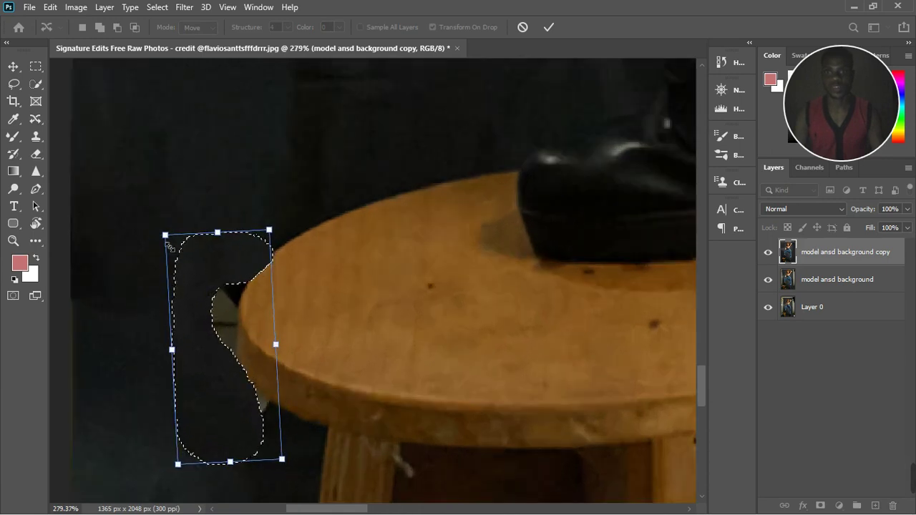
drag(170, 247, 192, 292)
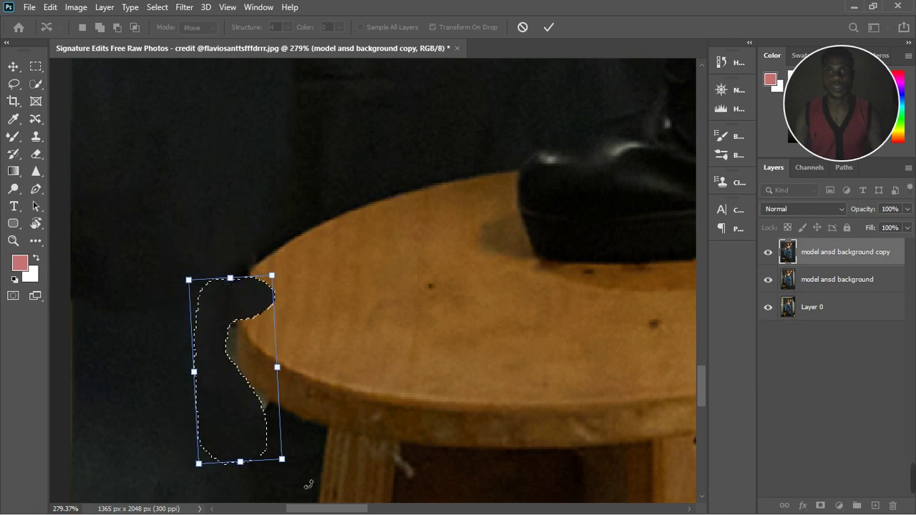
drag(308, 485, 245, 439)
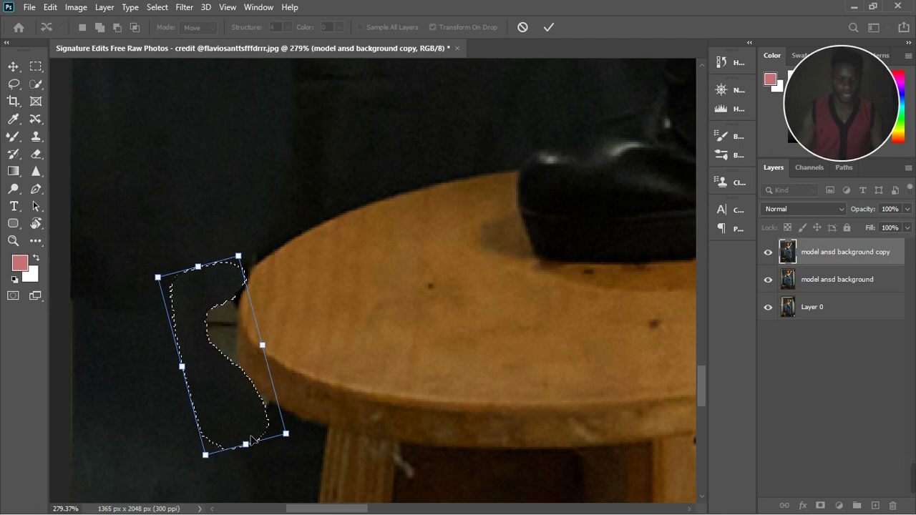
key(Return)
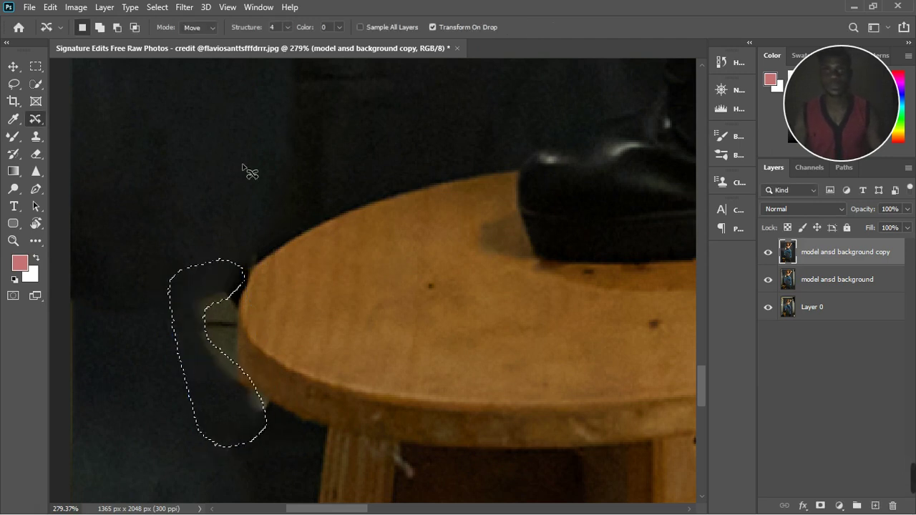
key(ctrl+d)
Relocate a small outlined backdrop piece with Content-Aware Move over the upper part of the remnant at the seat's left edge, adjusting its rotation
mouse_move(184, 153)
mouse_down()
mouse_move(237, 192)
mouse_move(227, 214)
mouse_up()
drag(238, 94, 175, 182)
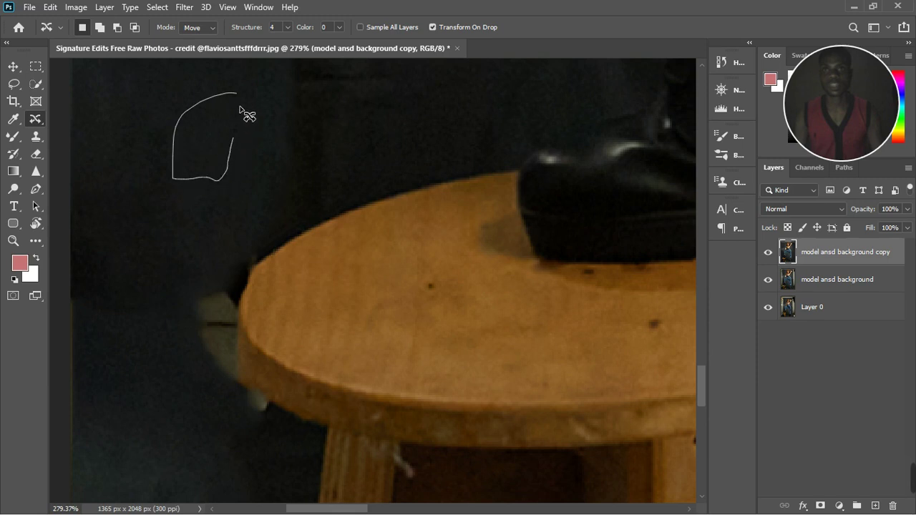
mouse_move(247, 115)
mouse_down()
mouse_move(213, 120)
mouse_move(212, 315)
mouse_up()
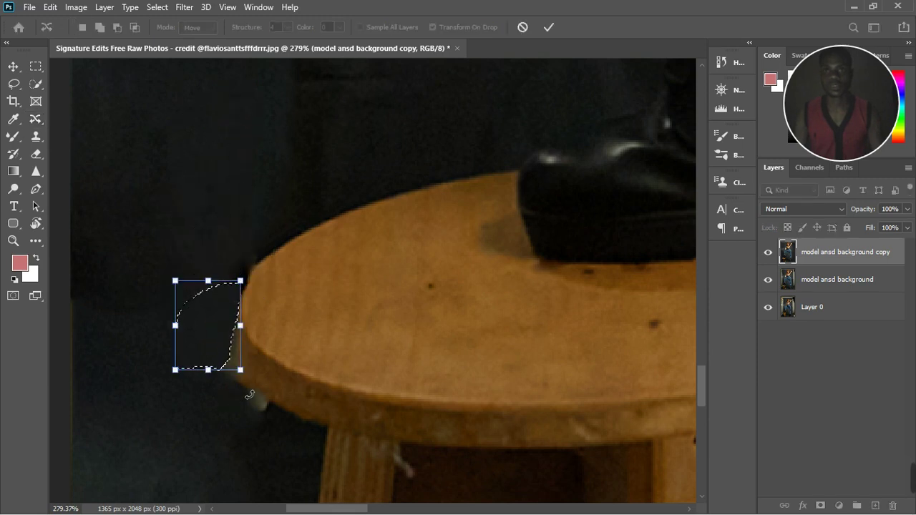
drag(250, 393, 277, 391)
mouse_move(225, 342)
mouse_down()
mouse_move(219, 354)
mouse_move(218, 339)
mouse_up()
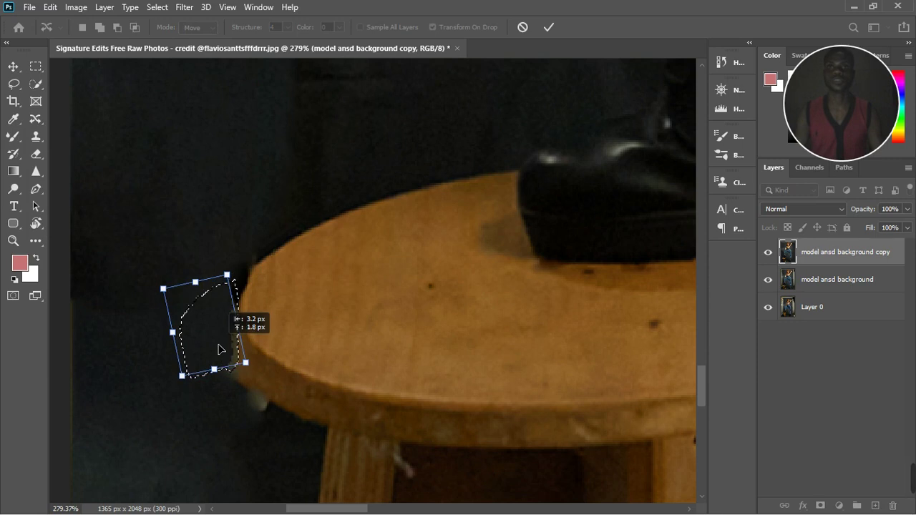
drag(254, 394, 240, 390)
drag(212, 362, 224, 321)
key(Return)
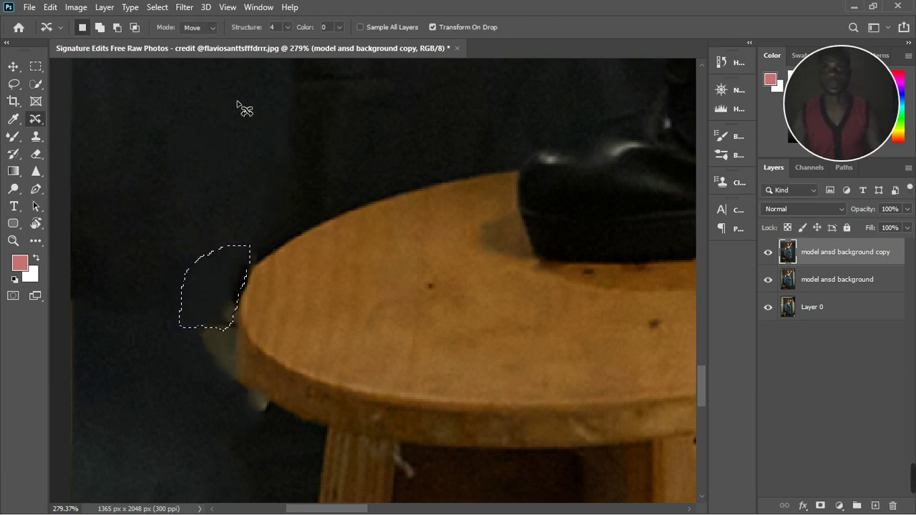
Outline a narrow backdrop piece above the seat, relocate it with Content-Aware Move over the remaining remnant at the seat's left rim, and inspect the whole image
drag(251, 101, 225, 188)
mouse_move(256, 131)
mouse_down()
mouse_move(290, 130)
mouse_move(269, 188)
mouse_up()
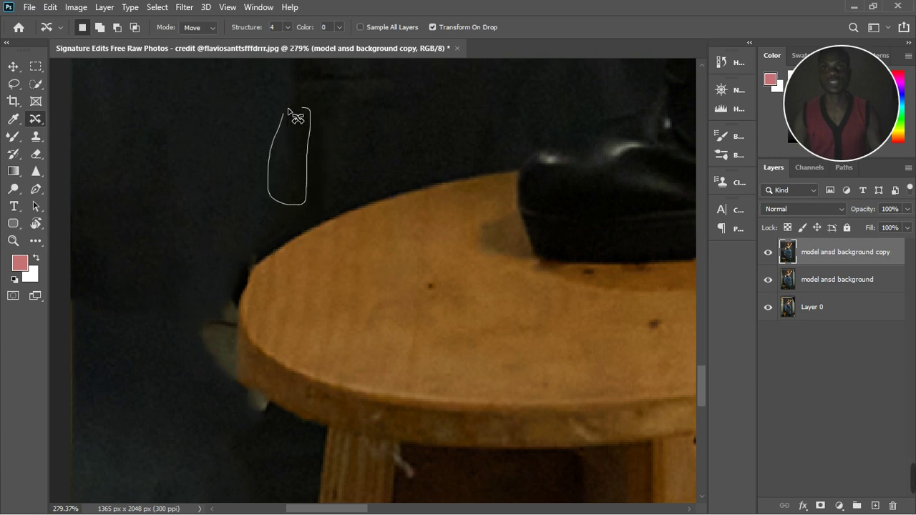
mouse_move(289, 113)
mouse_down()
mouse_move(212, 285)
mouse_move(220, 334)
mouse_up()
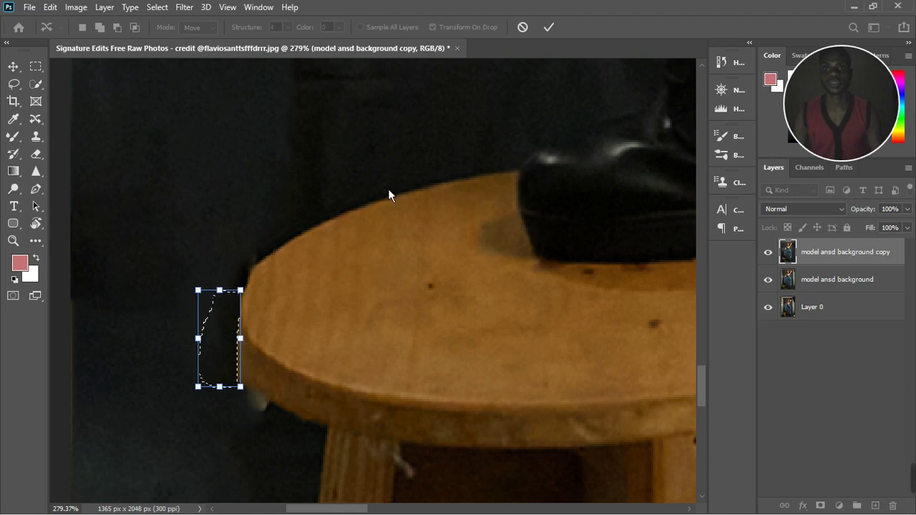
click(554, 32)
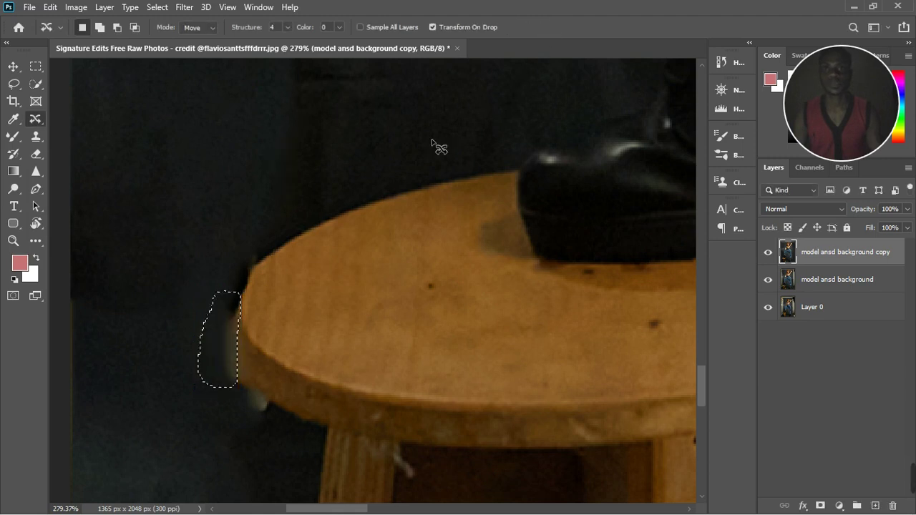
scroll(254, 206, down, 3)
scroll(257, 207, down, 3)
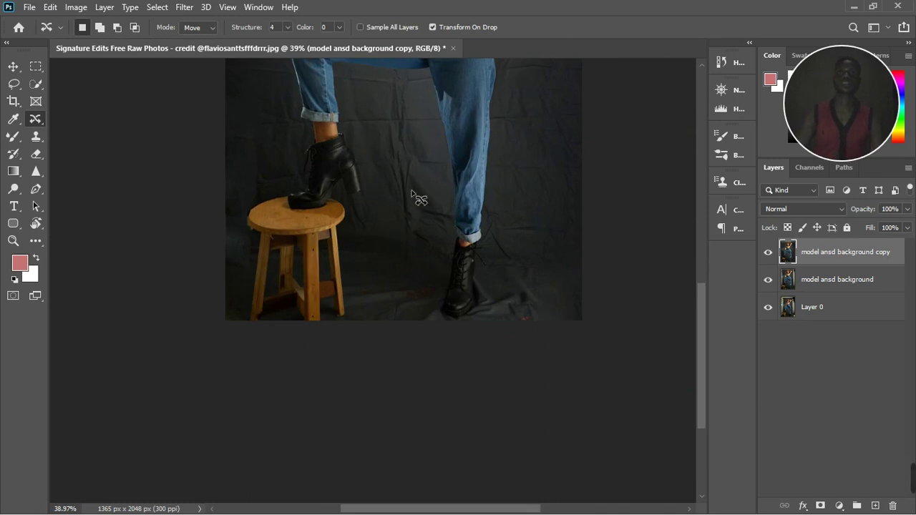
scroll(256, 192, up, 1)
scroll(260, 200, down, 2)
scroll(354, 295, down, 2)
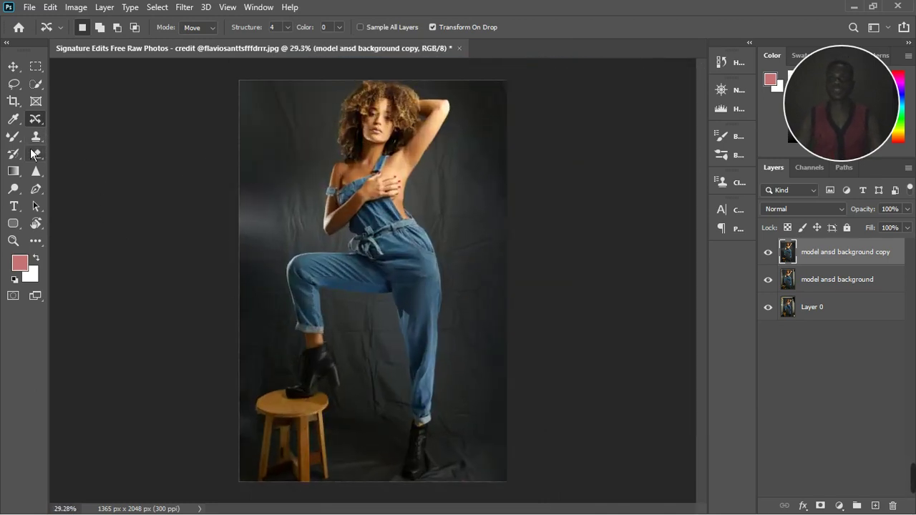
Smooth the patched backdrop beside the stool and the leftover bits under the seat's left edge with the Mixer Brush at size 60
click(13, 136)
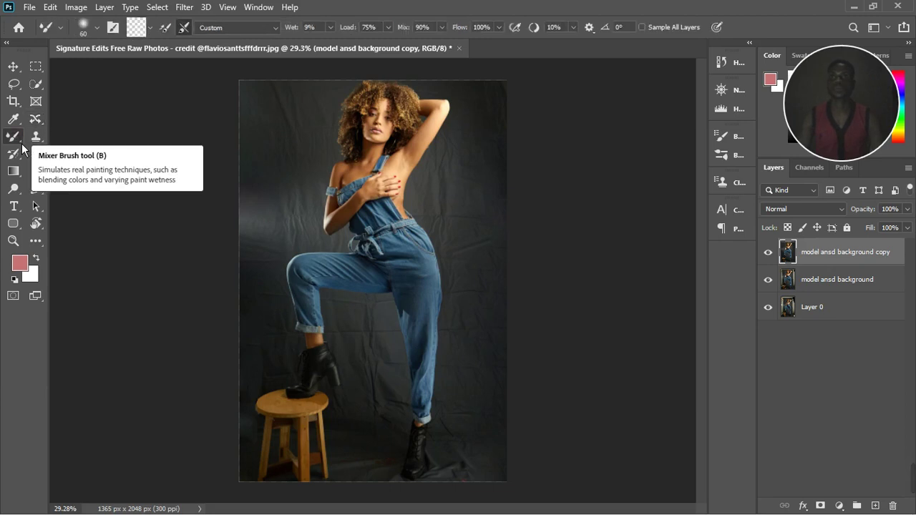
scroll(270, 352, up, 5)
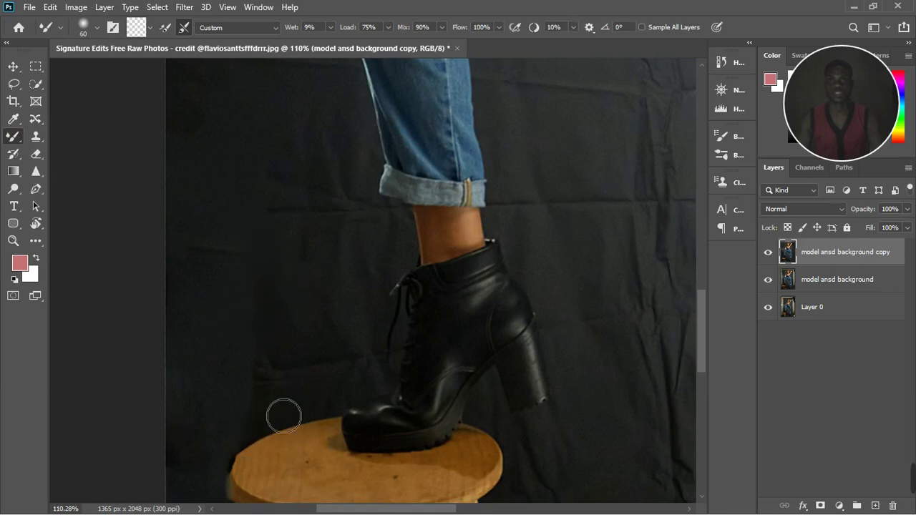
scroll(289, 302, down, 4)
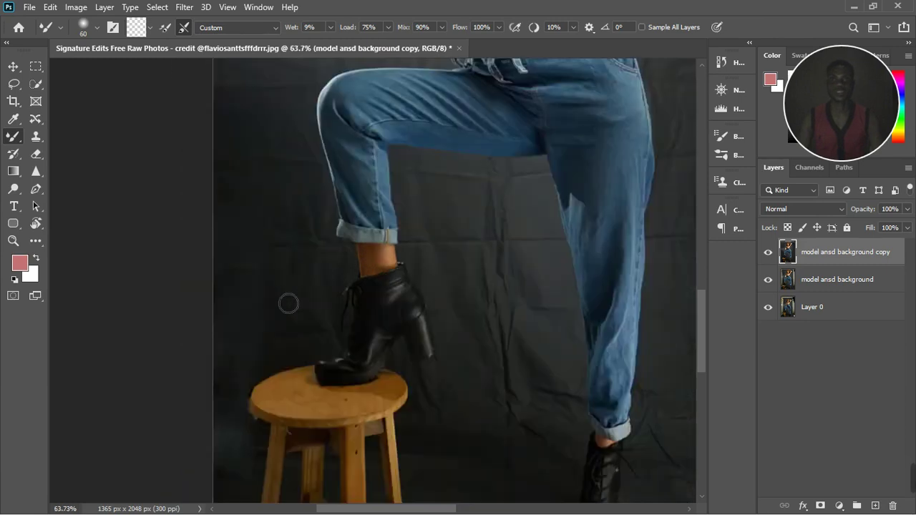
scroll(259, 438, up, 2)
scroll(259, 437, up, 1)
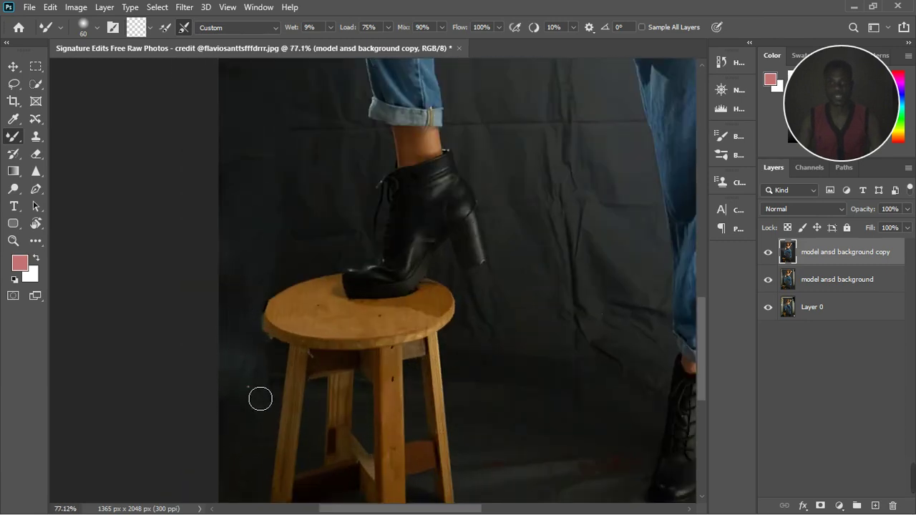
scroll(260, 398, up, 2)
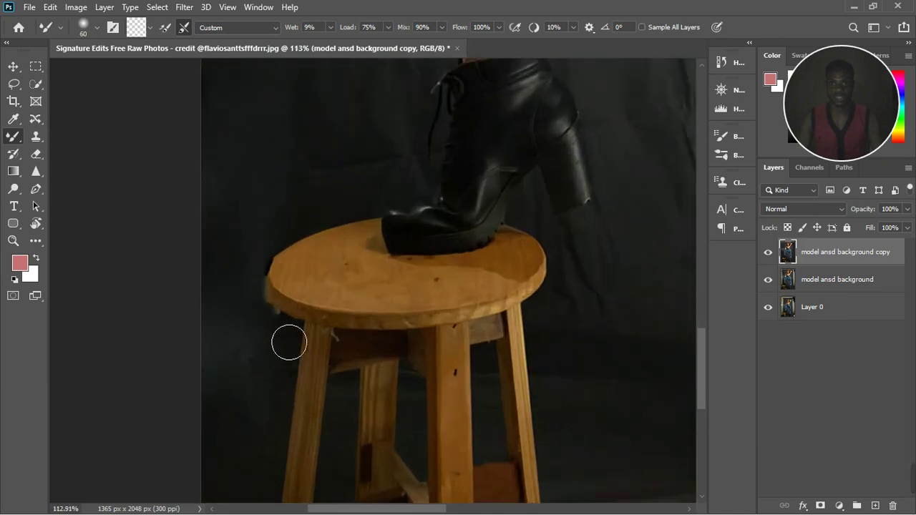
scroll(296, 344, up, 3)
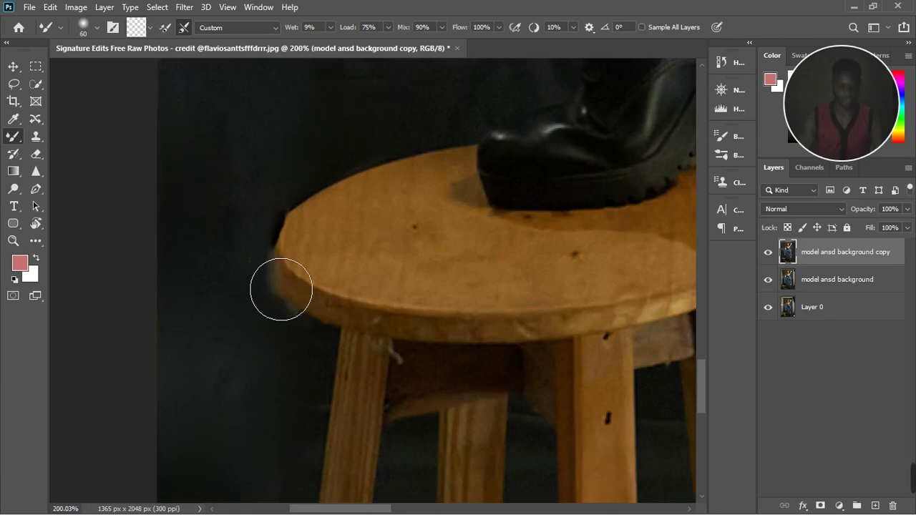
Reduce the Mixer Brush to size 15 and blend the left rim of the stool seat into the dark backdrop
key(bracketleft)
key(bracketleft)
key(bracketleft)
key(bracketleft)
key(bracketleft)
key(bracketleft)
key(bracketleft)
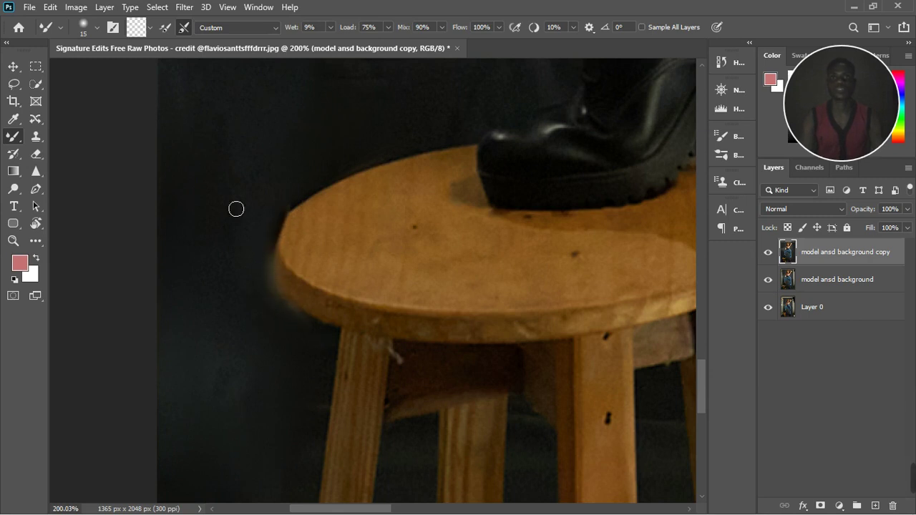
Clone dark backdrop over the blurred lower rim at the stool seat's left edge with the Clone Stamp at size 30
click(35, 136)
right_click(36, 136)
click(86, 137)
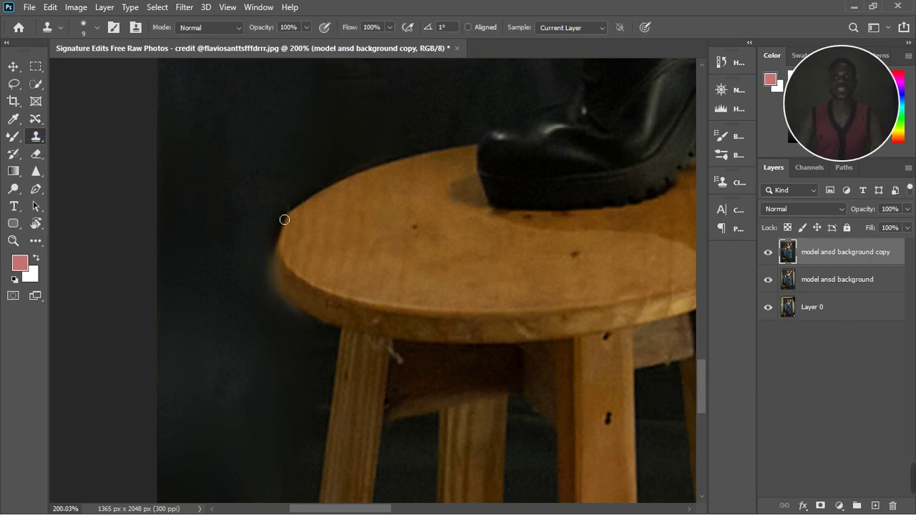
key(bracketright)
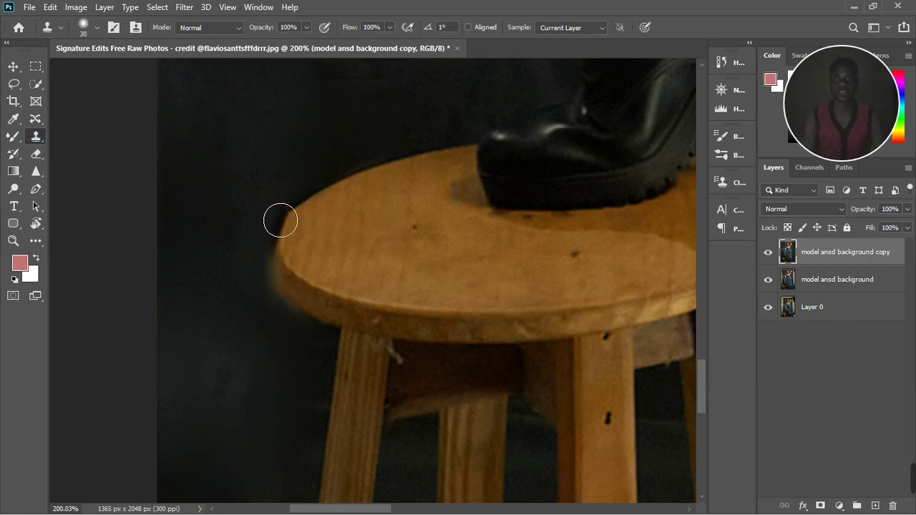
alt+click(256, 190)
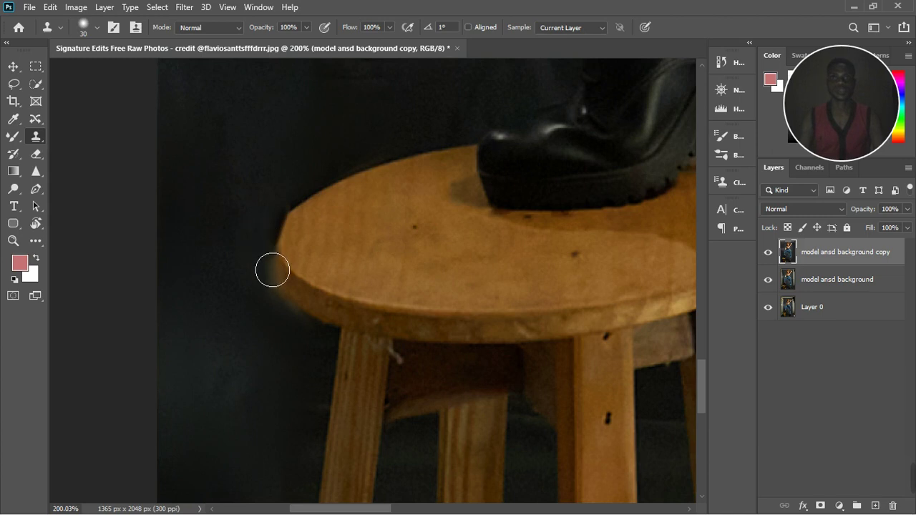
mouse_move(276, 275)
mouse_down()
mouse_move(315, 353)
mouse_move(272, 275)
mouse_move(292, 221)
mouse_move(275, 240)
mouse_move(282, 256)
mouse_move(262, 291)
mouse_move(276, 330)
mouse_move(280, 264)
mouse_move(281, 307)
mouse_move(304, 342)
mouse_move(315, 352)
mouse_move(320, 327)
mouse_up()
alt+scroll(320, 326, down, 6)
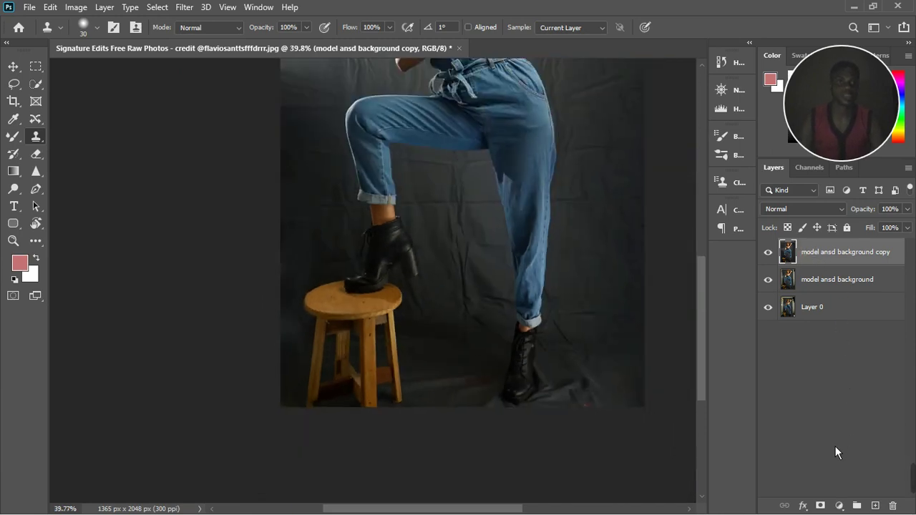
Add a layer mask to the model ansd background copy layer and invert it to black
click(822, 505)
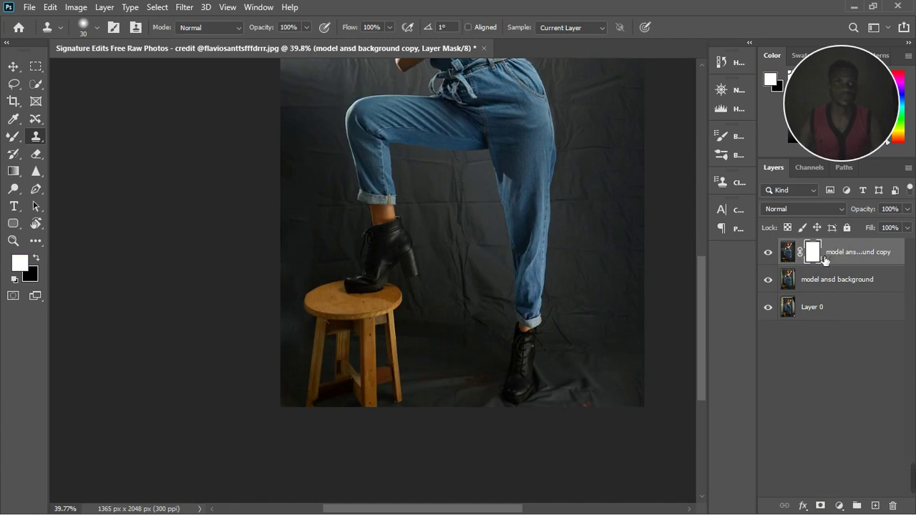
key(ctrl+i)
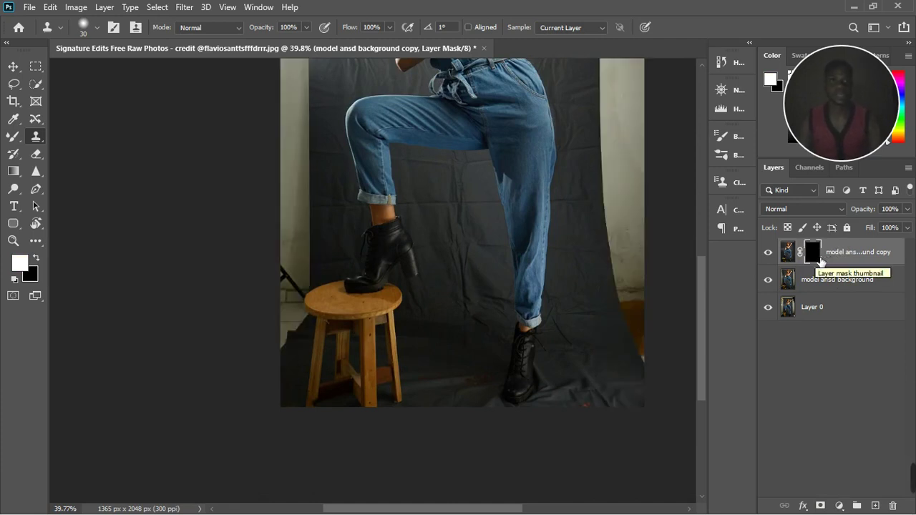
Paint white on the mask with the Brush at size 300 to reveal the extended backdrop along both sides, down to the stool seat
right_click(14, 142)
click(61, 135)
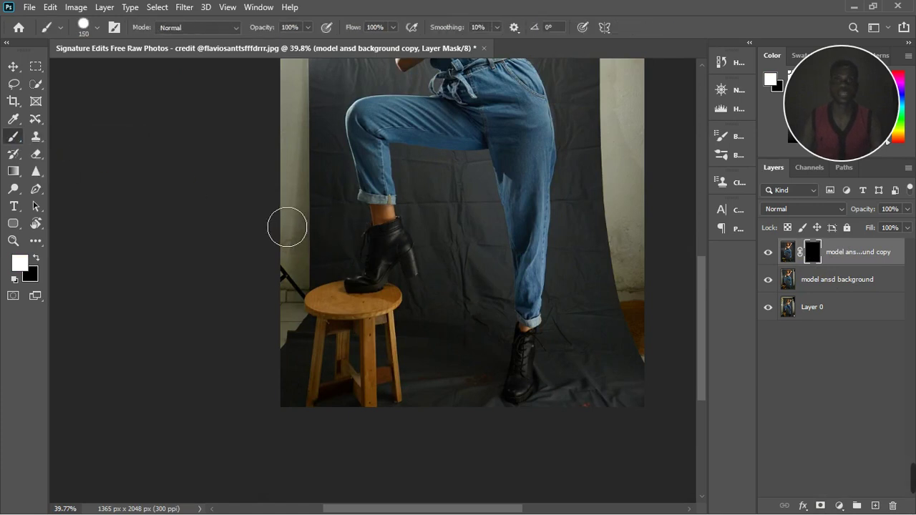
scroll(282, 236, down, 5)
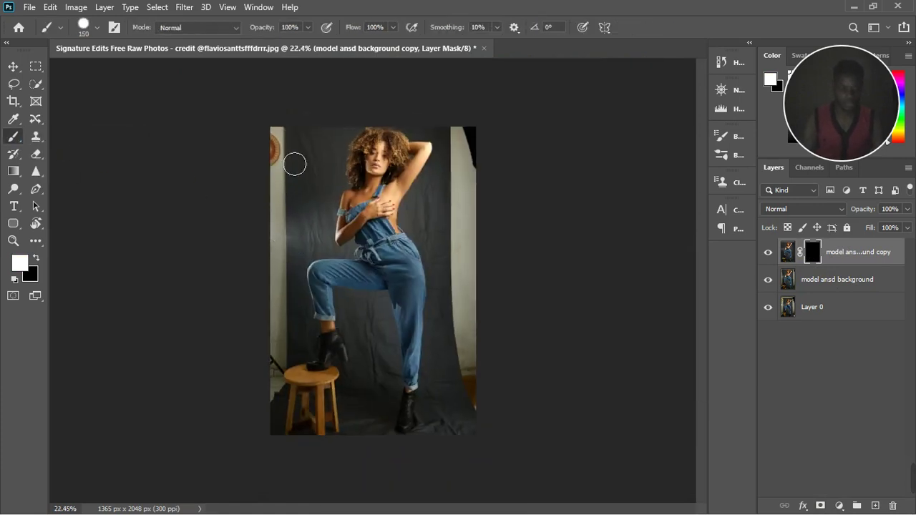
key(bracketright)
key(bracketright)
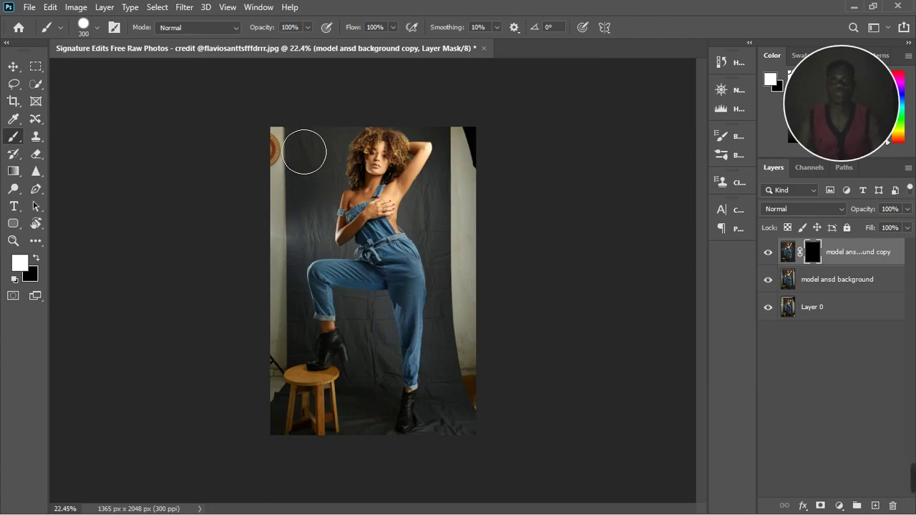
drag(303, 148, 297, 369)
drag(487, 131, 469, 154)
mouse_move(487, 229)
mouse_down()
mouse_move(489, 347)
mouse_move(505, 441)
mouse_move(405, 463)
mouse_up()
scroll(296, 476, up, 5)
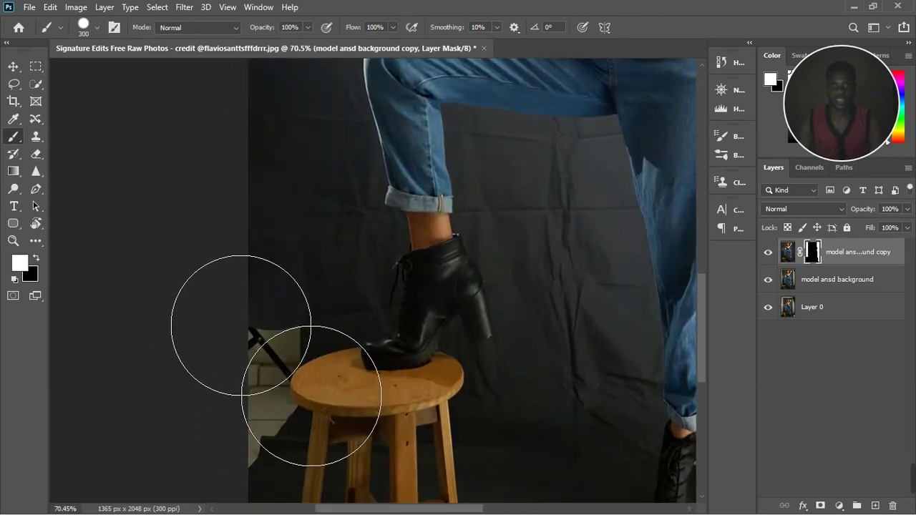
drag(239, 310, 239, 318)
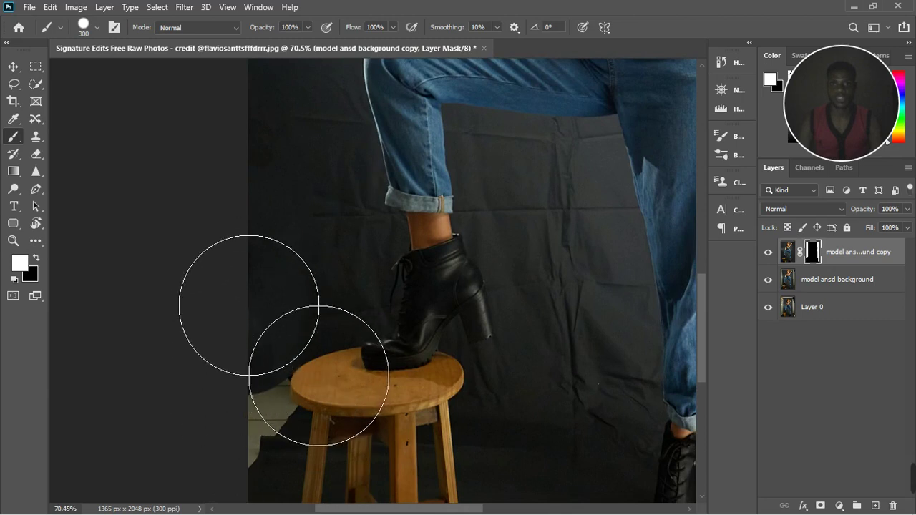
Reduce the brush to size 125 and reveal the dark backdrop over the pale floor tiles left of the stool, redoing unsatisfactory strokes
scroll(265, 180, down, 2)
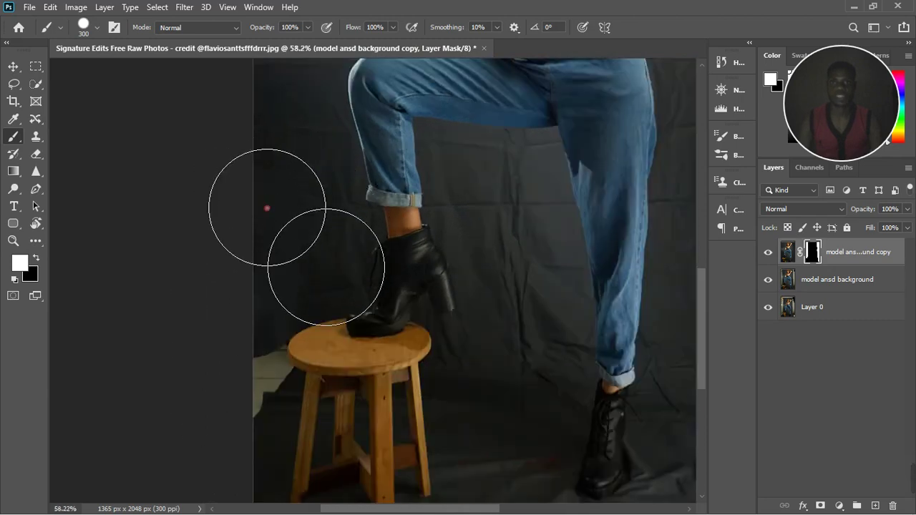
scroll(300, 182, down, 3)
scroll(315, 394, up, 4)
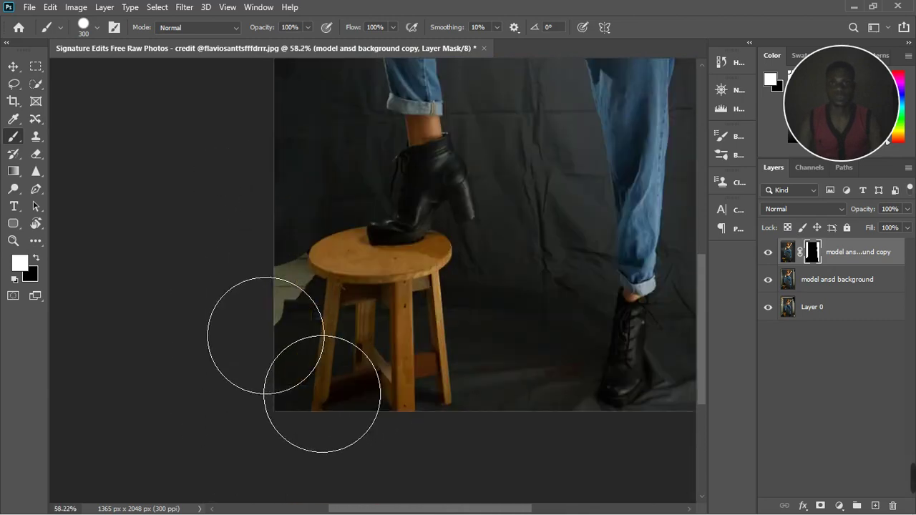
key(bracketleft)
key(bracketleft)
key(bracketleft)
key(bracketleft)
key(bracketleft)
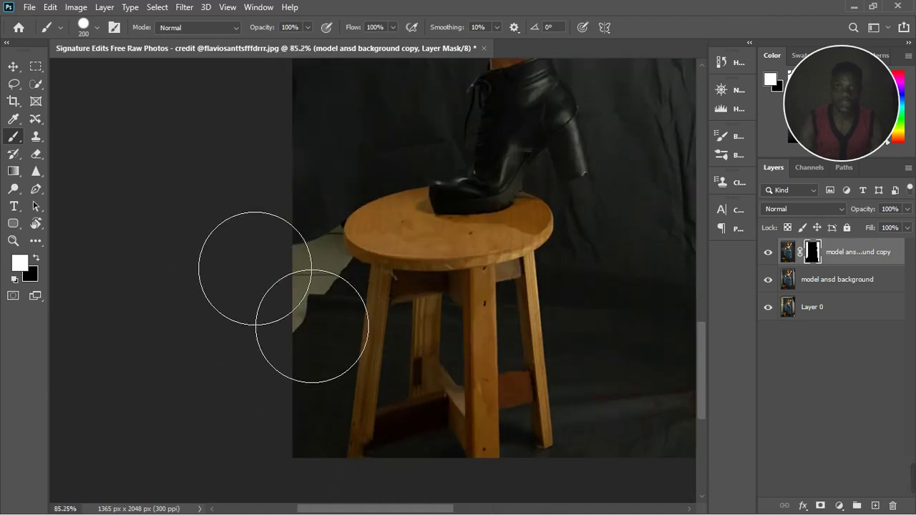
mouse_move(318, 286)
mouse_down()
mouse_move(327, 358)
mouse_move(337, 324)
mouse_up()
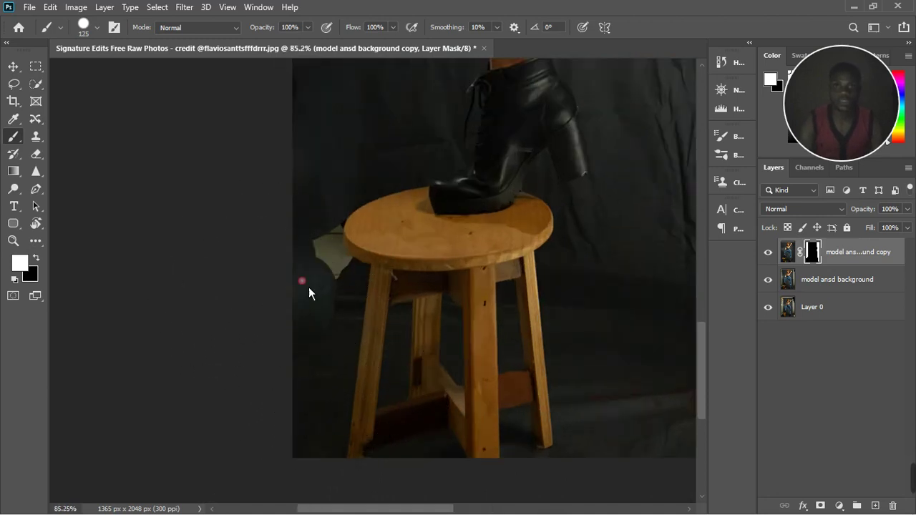
key(ctrl+z)
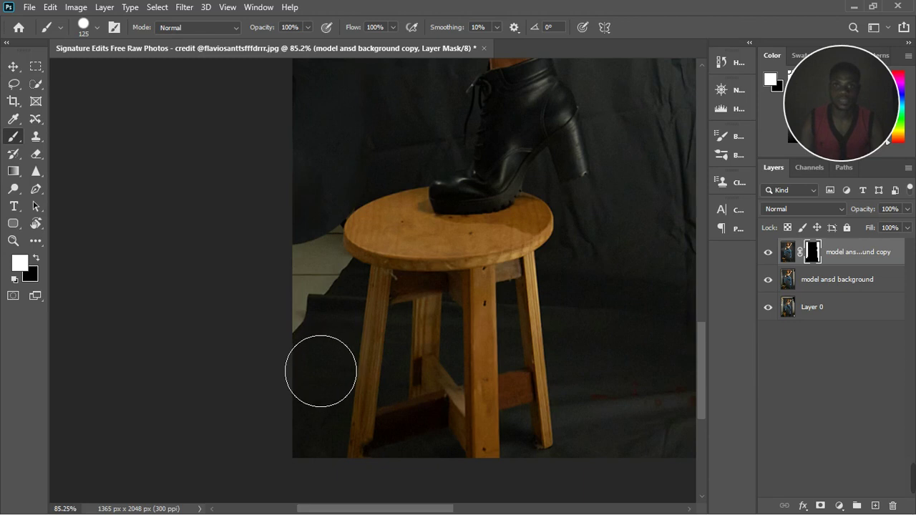
drag(327, 293, 319, 320)
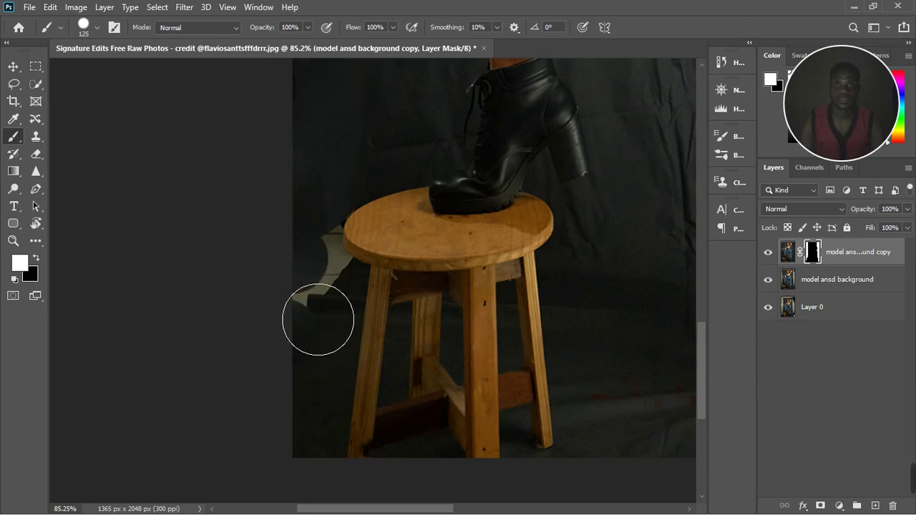
key(ctrl+z)
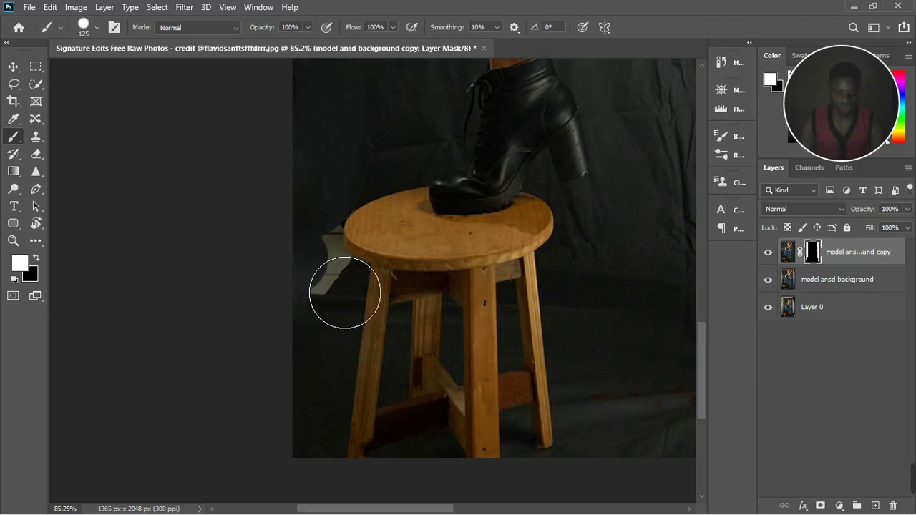
Shrink the brush to size 60 and reveal the backdrop over the remaining pale bits along and under the seat's left rim
scroll(375, 303, up, 3)
key(bracketleft)
key(bracketleft)
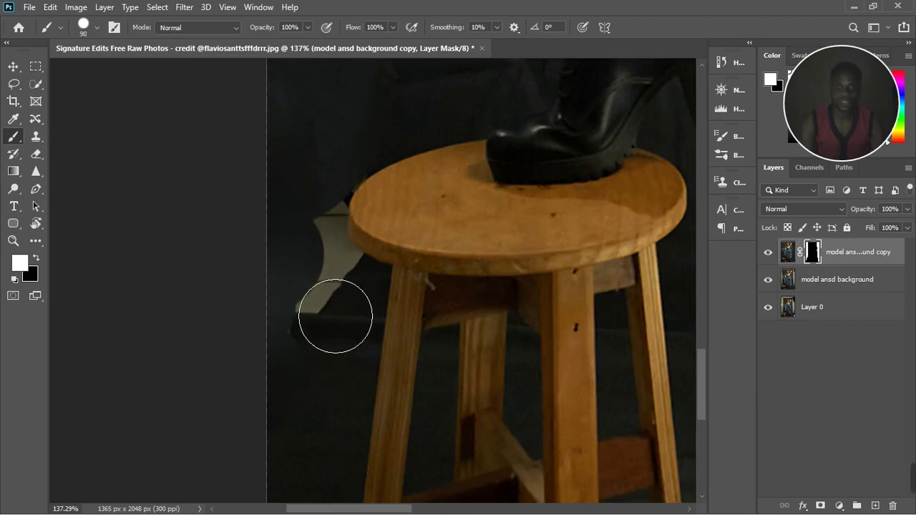
mouse_move(342, 316)
mouse_down()
mouse_move(356, 289)
mouse_move(343, 253)
mouse_up()
scroll(315, 219, up, 2)
click(326, 199)
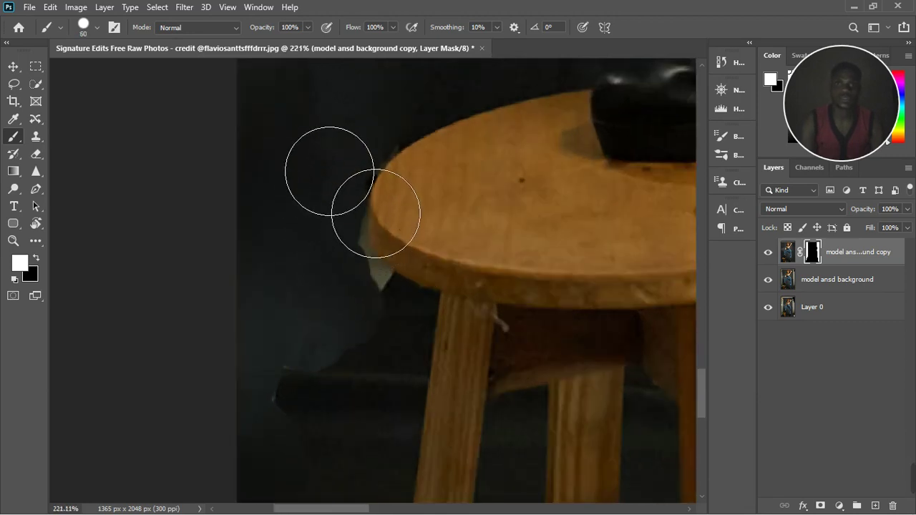
click(343, 144)
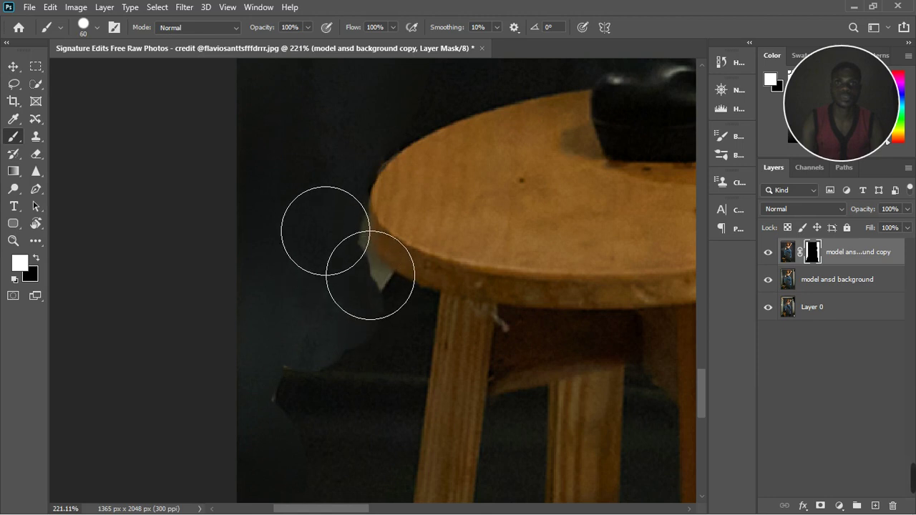
click(321, 224)
drag(326, 263, 370, 312)
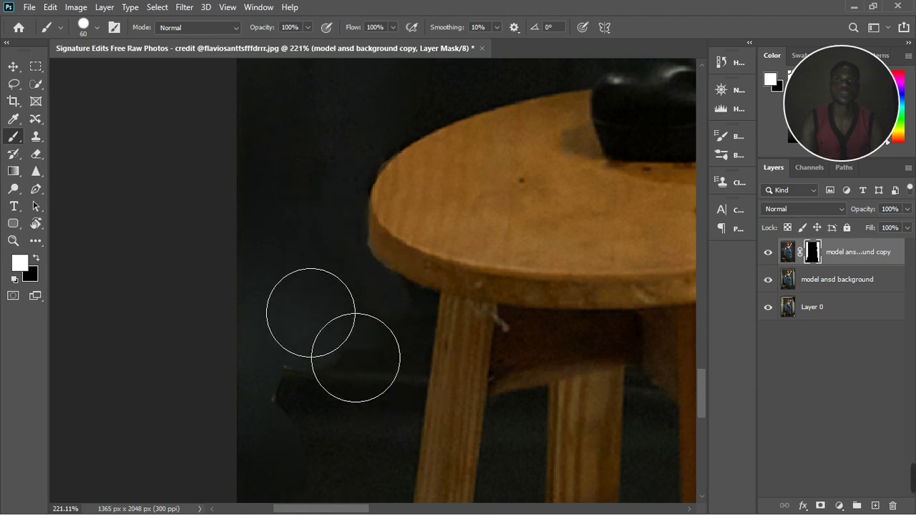
Paint black on the mask at size 25 and 25% flow to bring back the original backdrop between the seat's left edge and leg
key(bracketleft)
key(bracketleft)
key(bracketleft)
key(bracketleft)
key(bracketleft)
key(bracketleft)
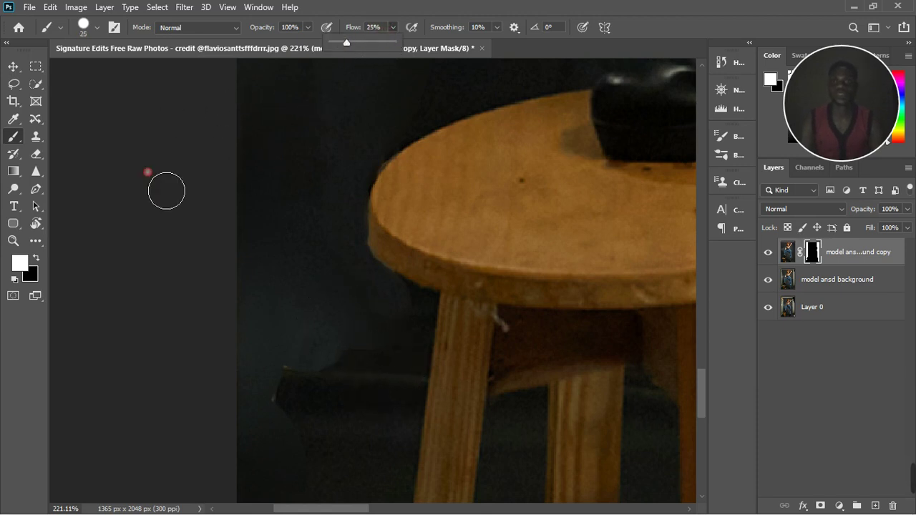
key(x)
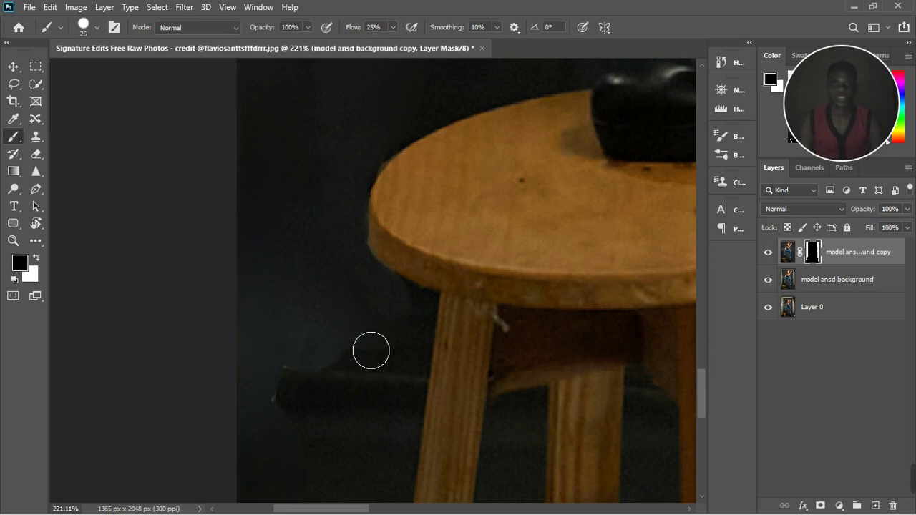
drag(371, 351, 376, 361)
mouse_move(419, 322)
mouse_down()
mouse_move(391, 320)
mouse_move(391, 334)
mouse_move(409, 334)
mouse_move(414, 326)
mouse_move(403, 322)
mouse_move(342, 324)
mouse_move(360, 317)
mouse_move(352, 335)
mouse_move(378, 304)
mouse_move(388, 299)
mouse_move(351, 359)
mouse_move(392, 307)
mouse_move(358, 345)
mouse_move(379, 312)
mouse_move(394, 308)
mouse_move(352, 345)
mouse_move(314, 363)
mouse_up()
key(x)
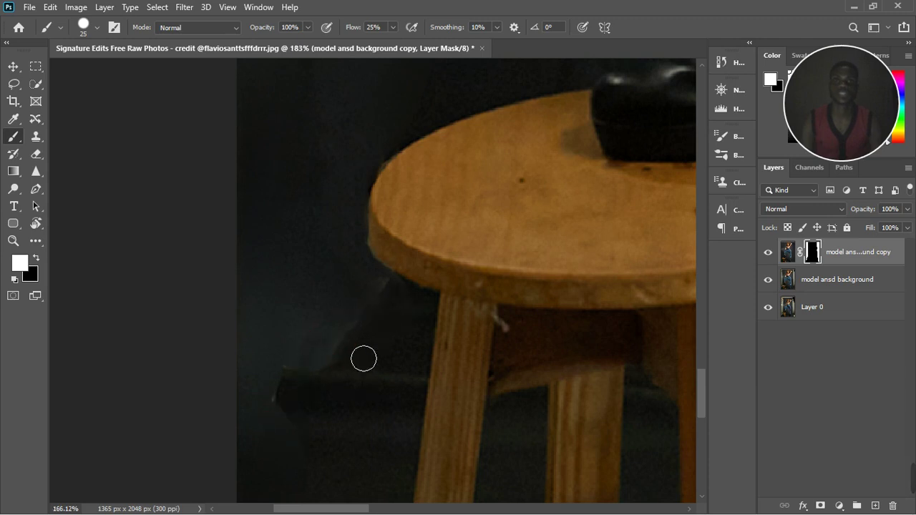
scroll(364, 360, down, 3)
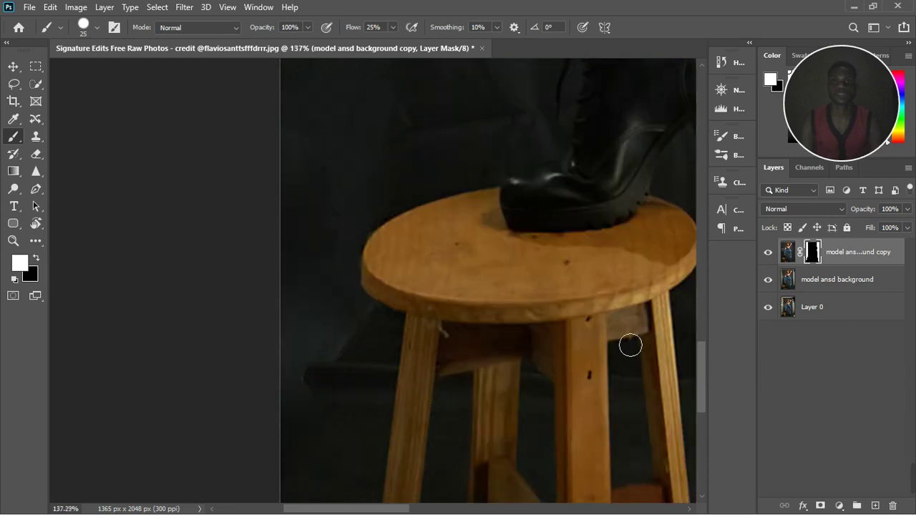
Merge the model ansd background copy layer with the model ansd background layer
shift+click(865, 286)
right_click(867, 283)
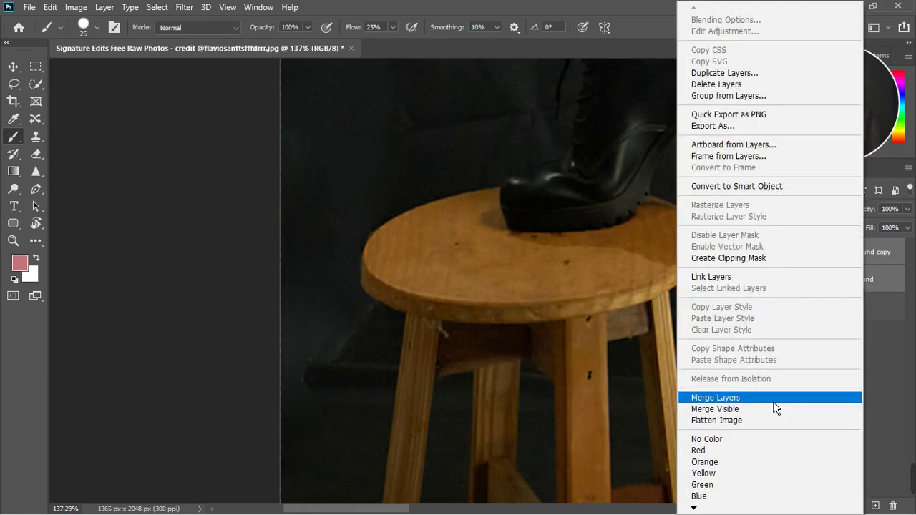
click(776, 395)
Clone nearby backdrop over the visible fold left of the stool leg with the Clone Stamp at size 70
click(41, 142)
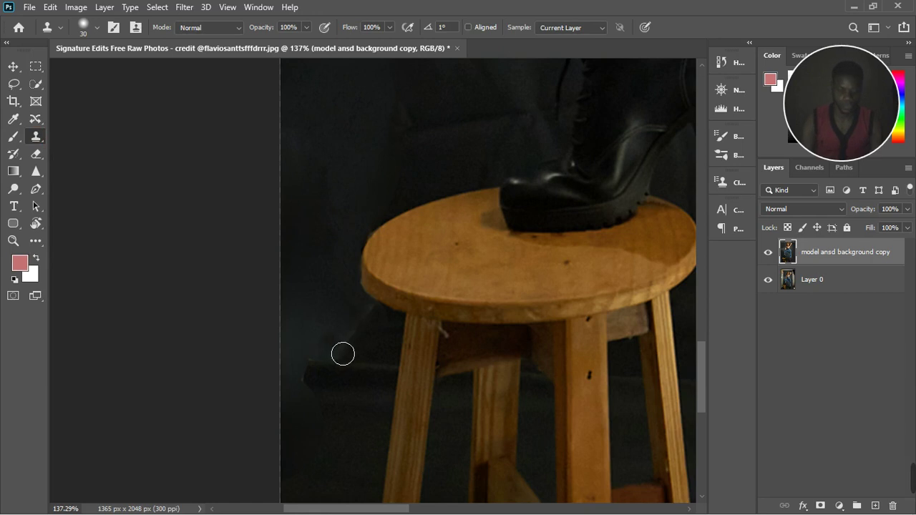
key(bracketright)
key(bracketright)
key(bracketright)
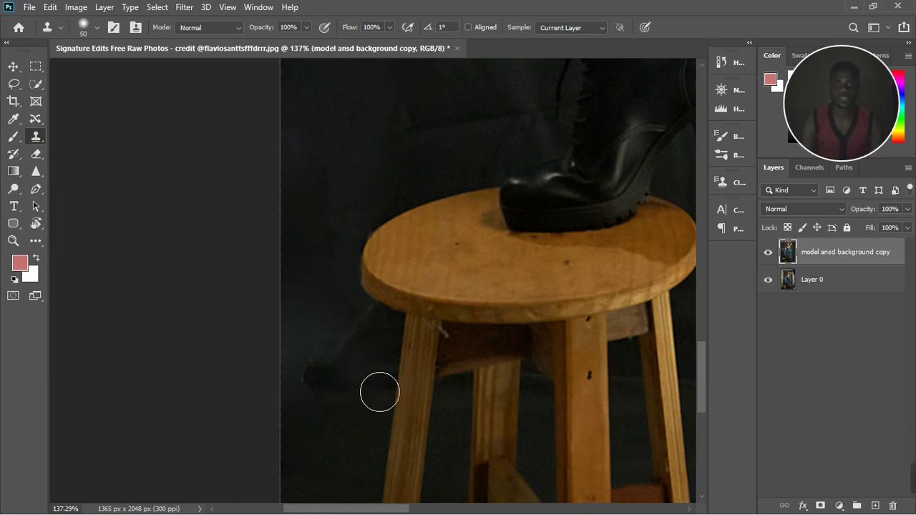
key(bracketright)
key(bracketright)
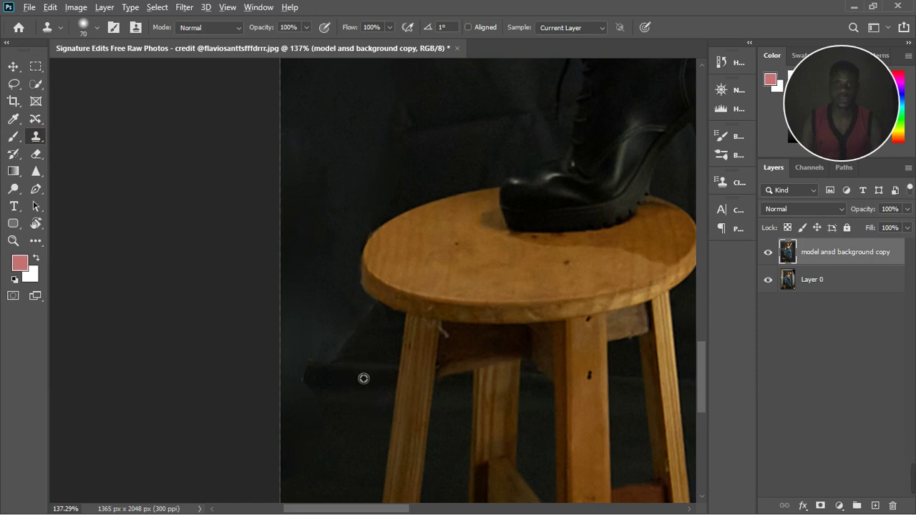
alt+click(364, 378)
drag(387, 401, 333, 396)
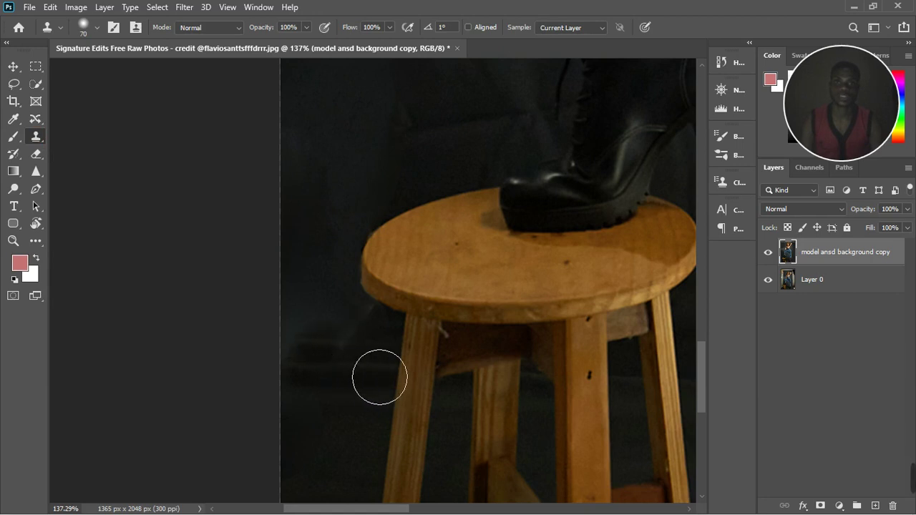
Reduce the Clone Stamp to size 45 and clone sampled backdrop over the leftover uneven patches left of the stool
key(bracketleft)
key(bracketleft)
key(bracketleft)
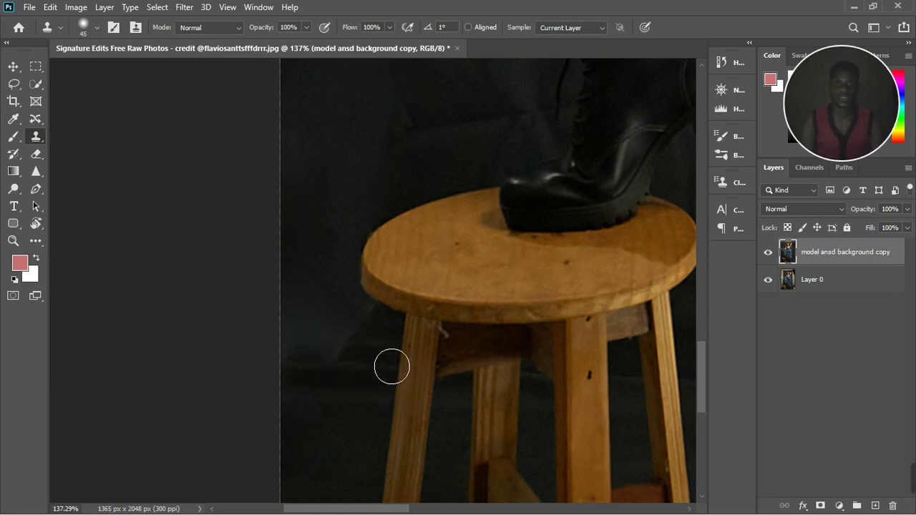
alt+click(380, 351)
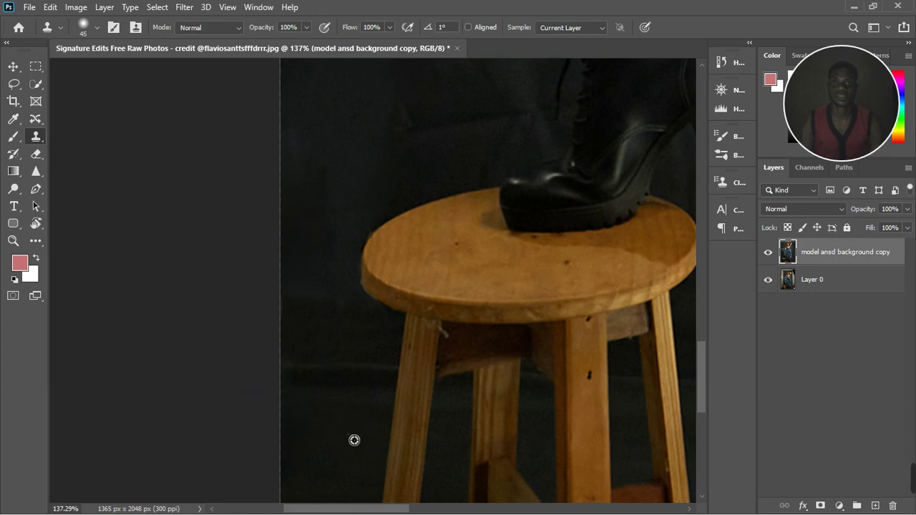
mouse_move(326, 431)
mouse_down()
mouse_move(259, 423)
mouse_move(339, 455)
mouse_move(294, 448)
mouse_up()
scroll(297, 281, down, 2)
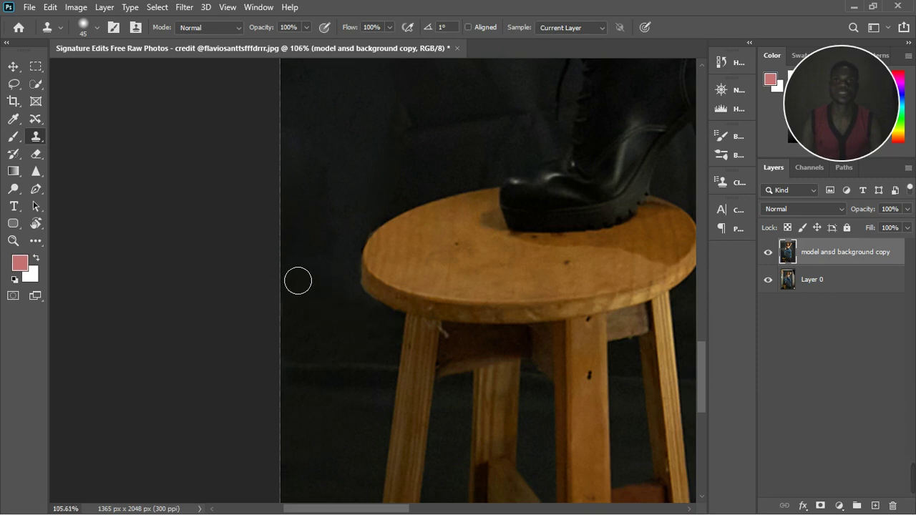
scroll(297, 280, down, 4)
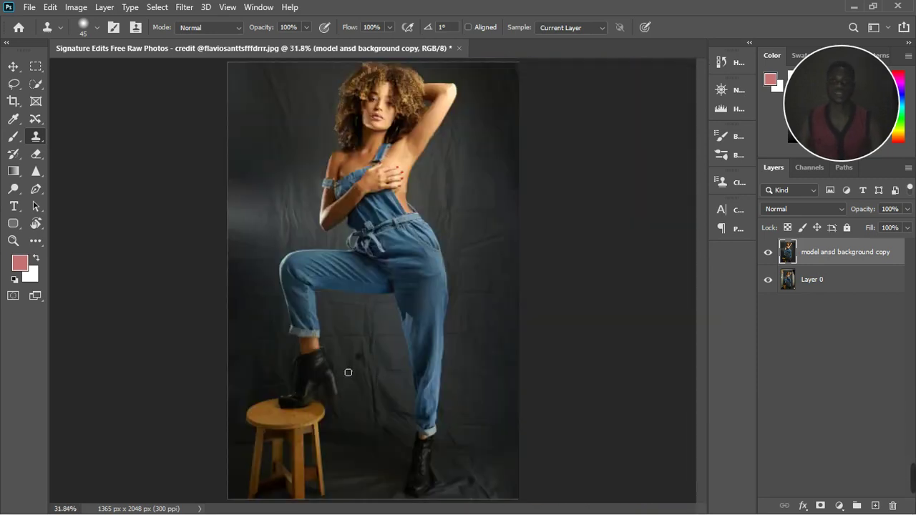
Switch to the Mixer Brush for blending the backdrop beside the stool seat
scroll(236, 419, up, 2)
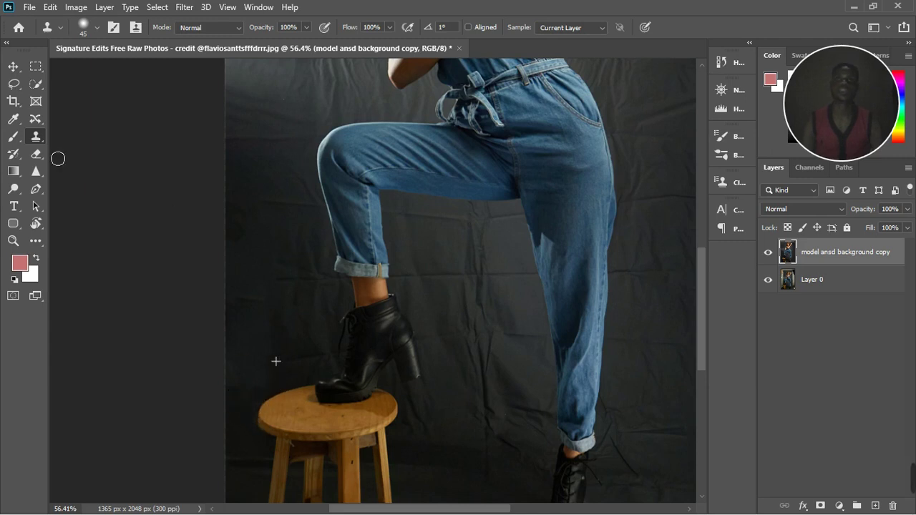
right_click(14, 143)
click(78, 179)
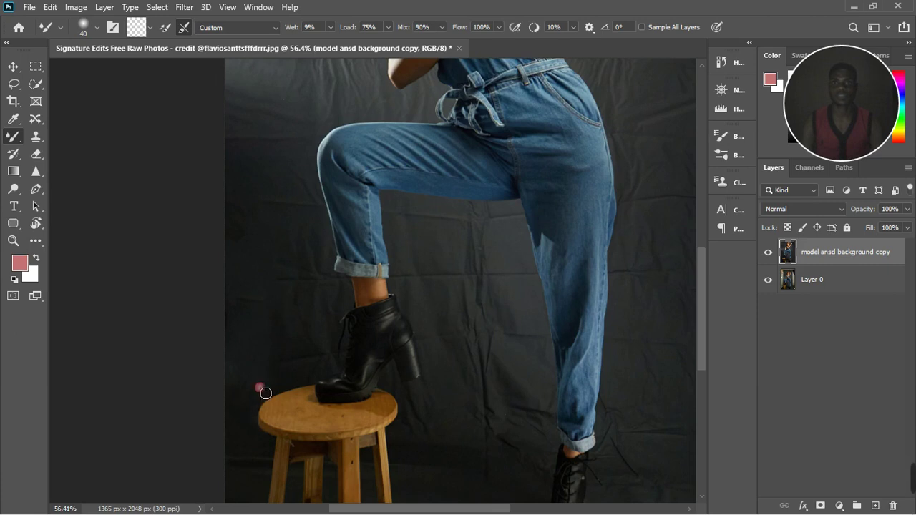
Examine the whole image for leftover seams and uneven areas in the extended backdrop
scroll(243, 415, down, 2)
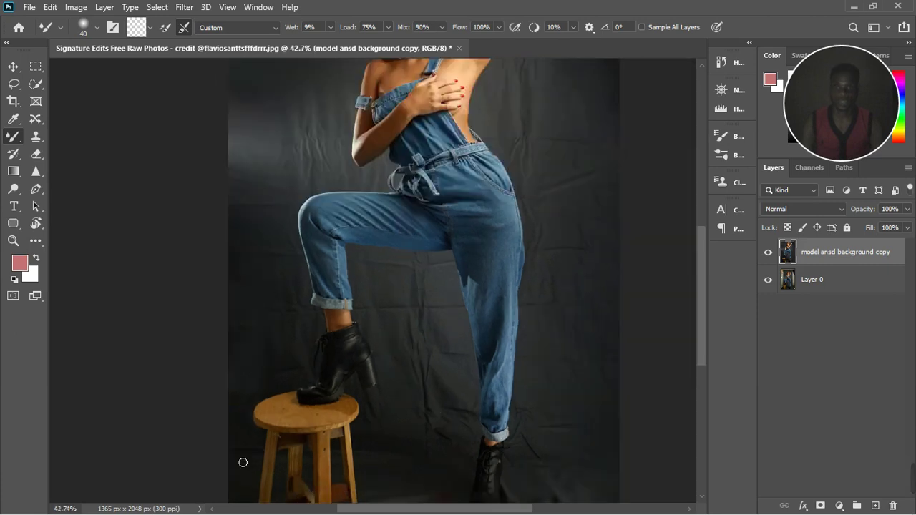
scroll(374, 362, down, 3)
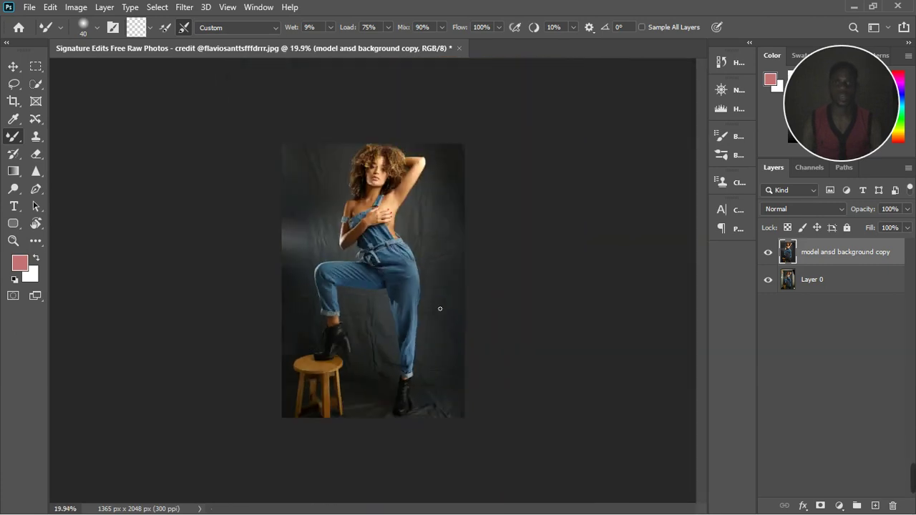
scroll(370, 184, up, 1)
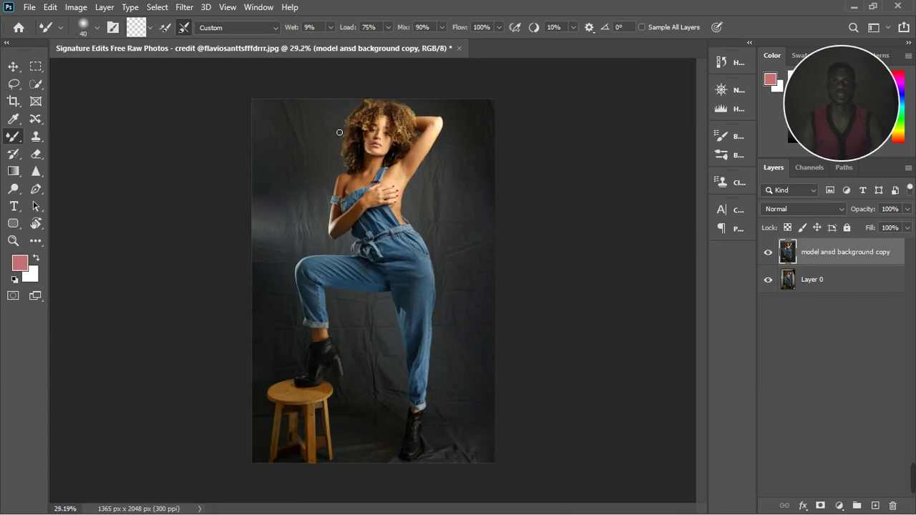
scroll(339, 132, up, 1)
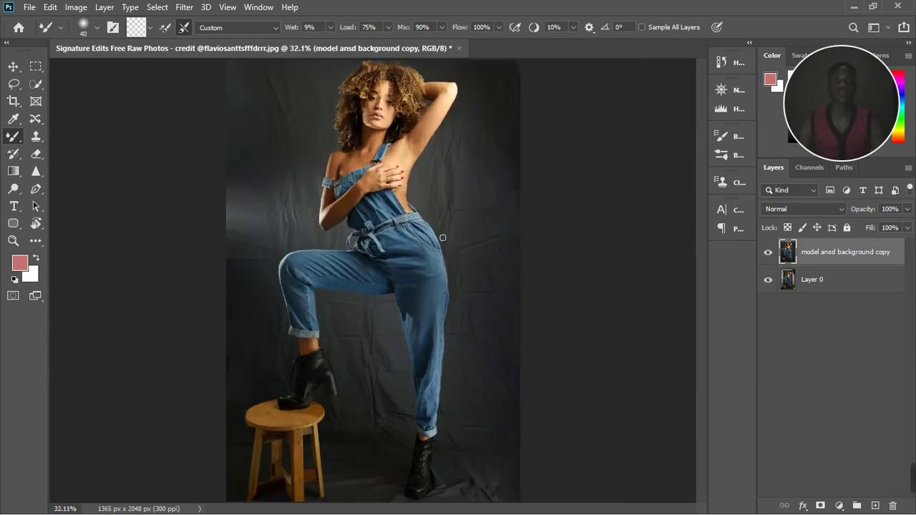
scroll(442, 238, down, 2)
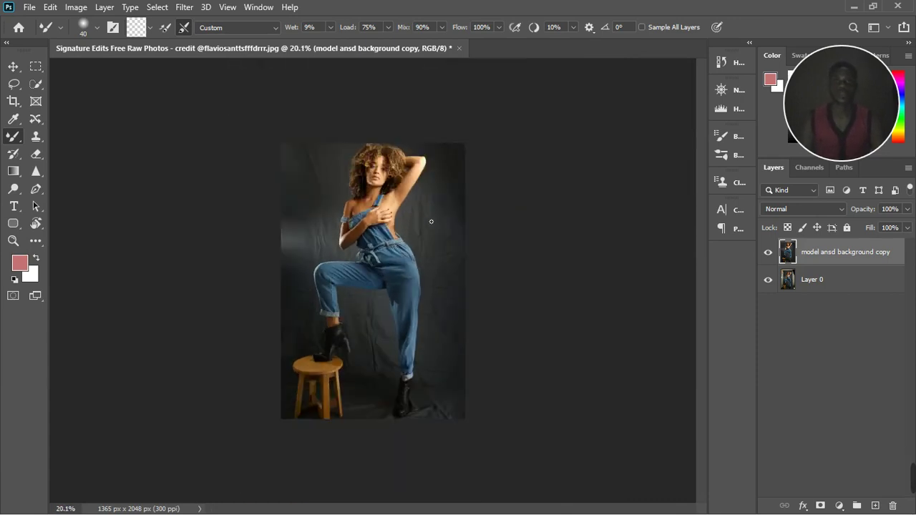
scroll(427, 258, up, 1)
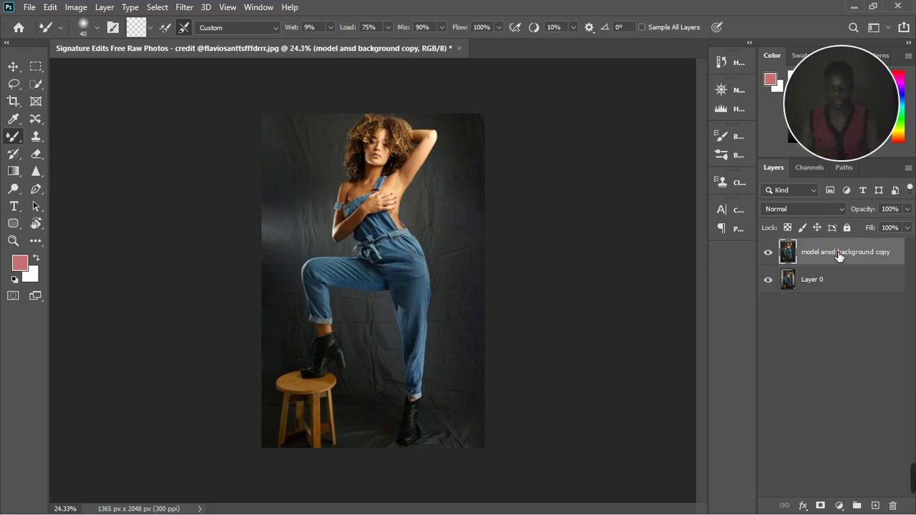
Duplicate the model ansd background copy layer twice, naming the lower duplicate color and the upper one texture
key(ctrl+j)
key(ctrl+j)
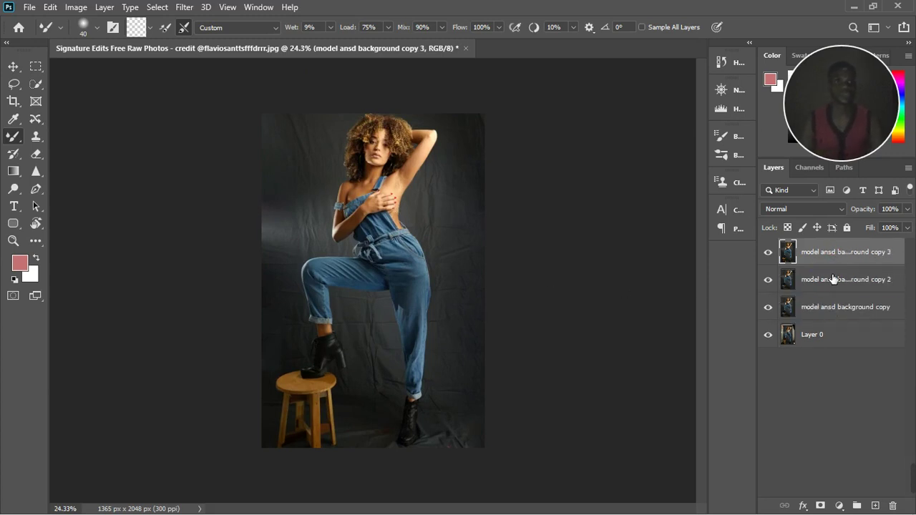
double_click(833, 280)
text(color)
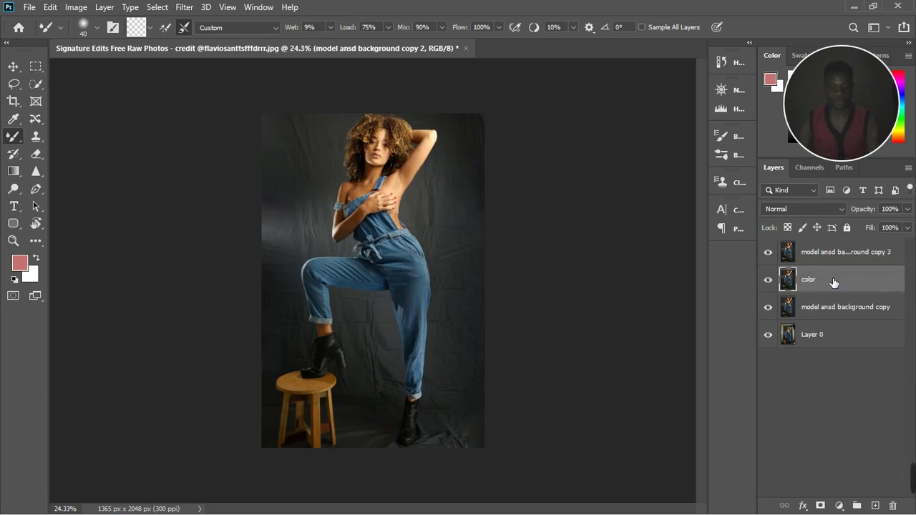
key(Return)
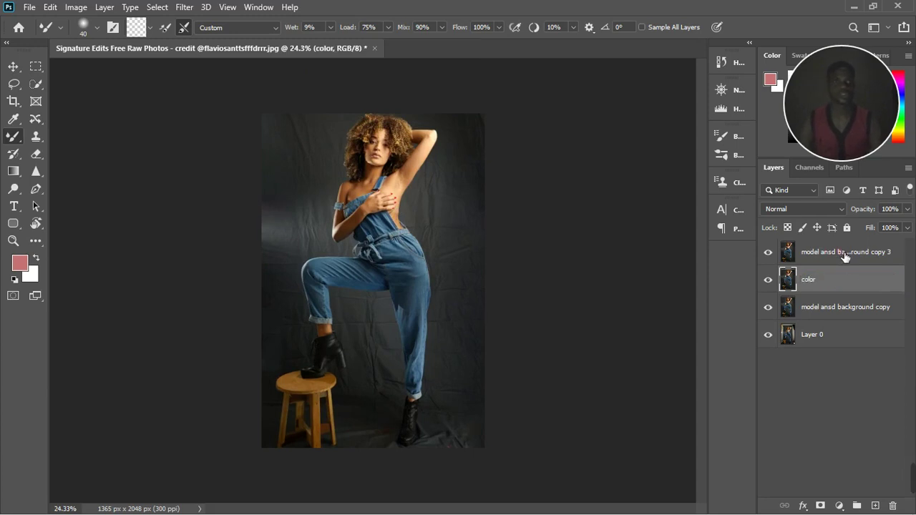
double_click(845, 255)
text(texture)
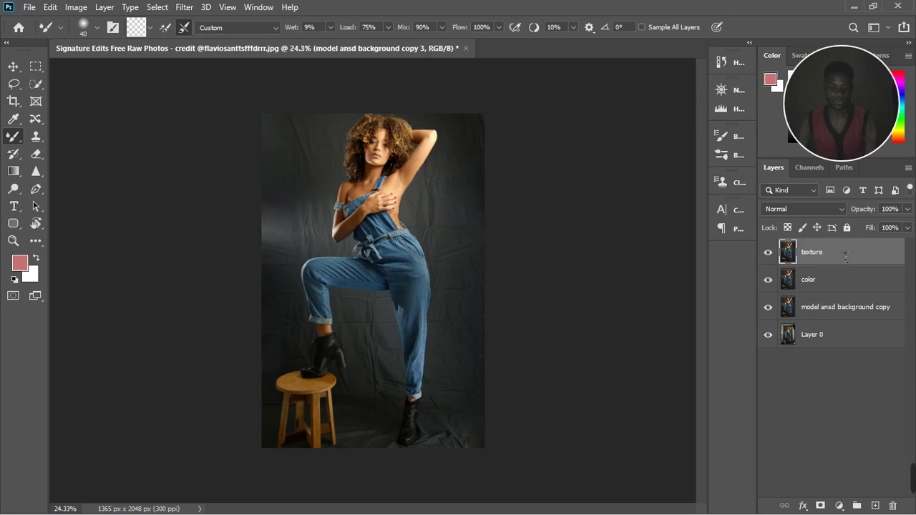
key(Return)
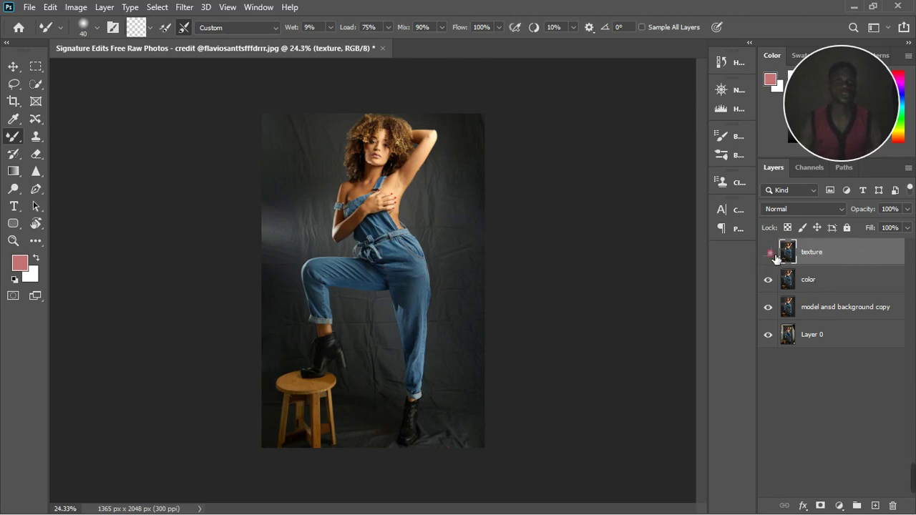
Hide the texture layer and apply a Gaussian Blur with a radius of 13.9 pixels to the color layer
click(833, 290)
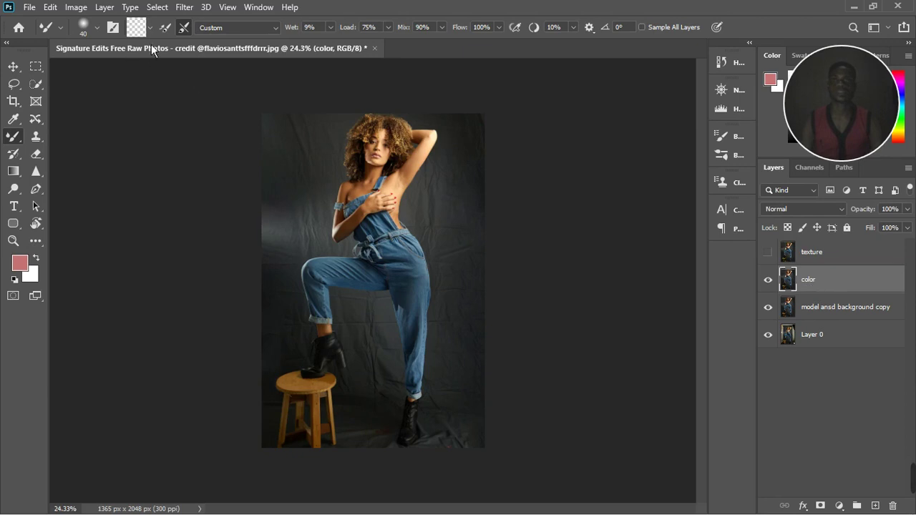
click(184, 7)
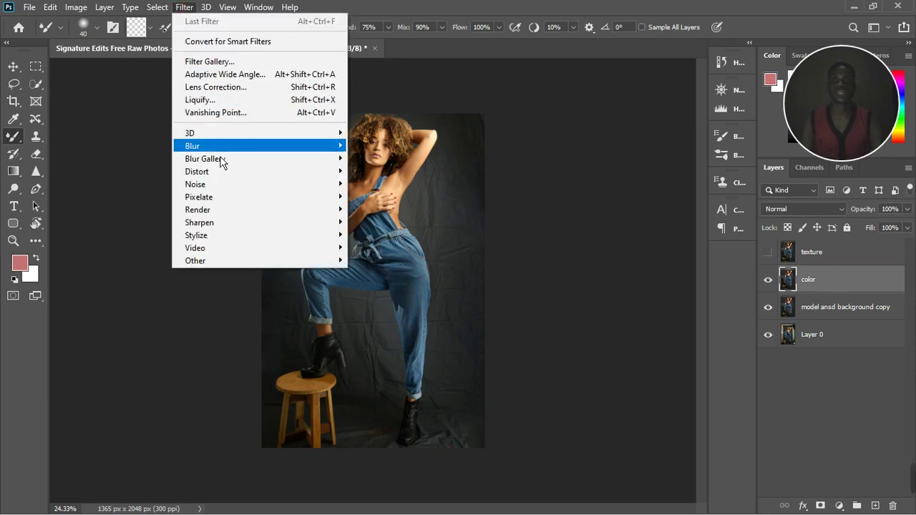
mouse_move(223, 158)
click(390, 198)
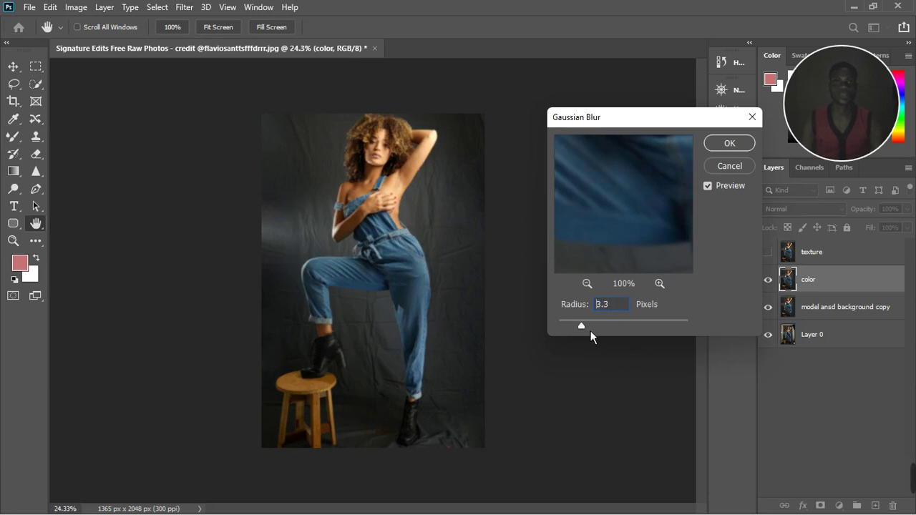
drag(602, 331, 614, 331)
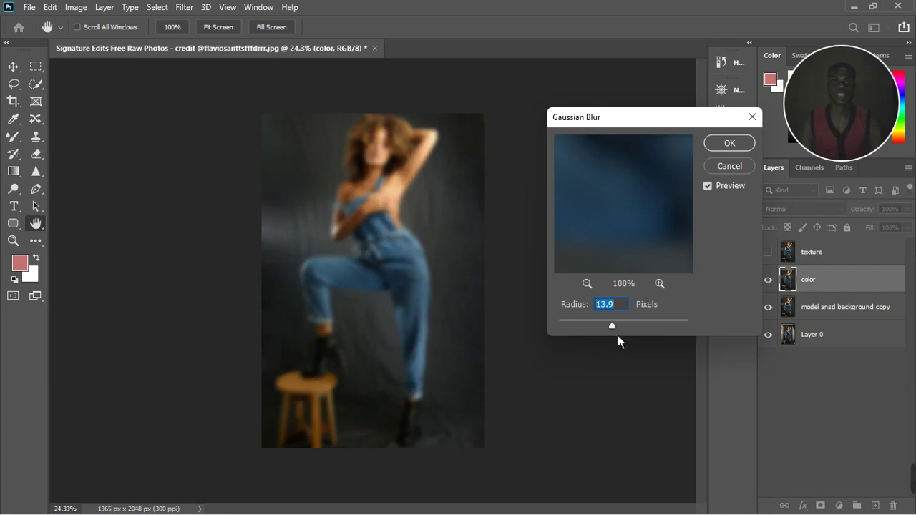
click(743, 149)
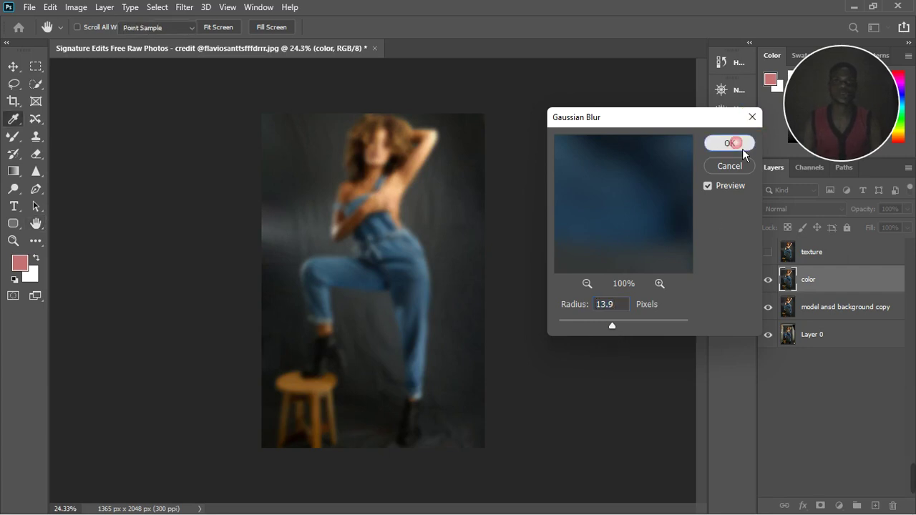
key(b)
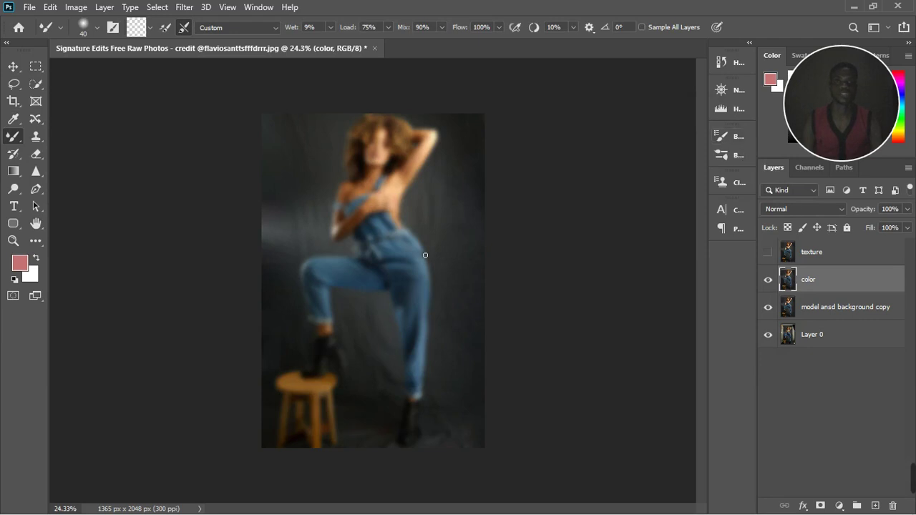
Show the texture layer and run Apply Image on it with color as the source layer, Subtract blending, scale 2 and offset 128
click(841, 261)
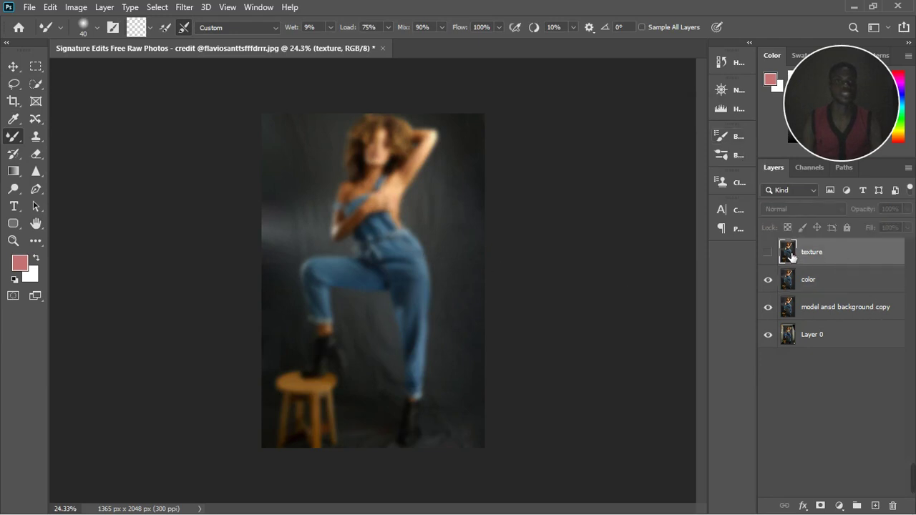
key(ctrl+z)
click(76, 8)
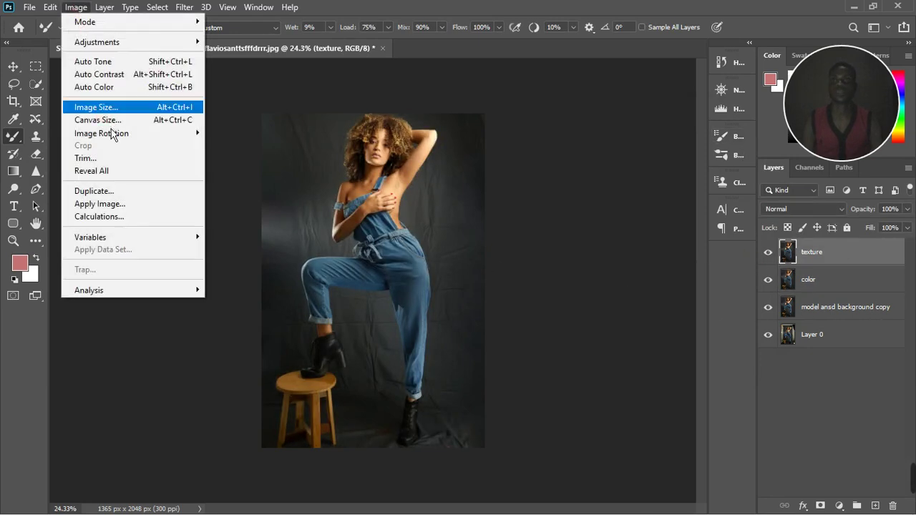
click(113, 207)
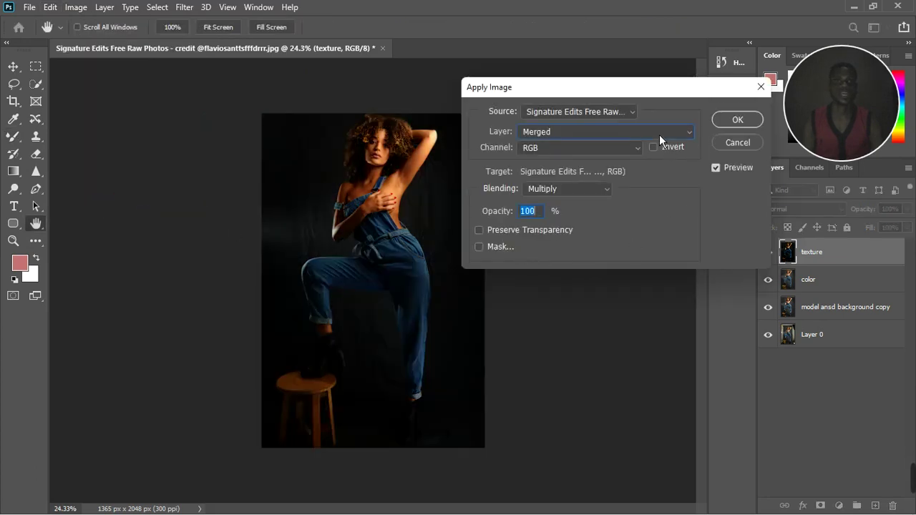
click(659, 134)
click(556, 180)
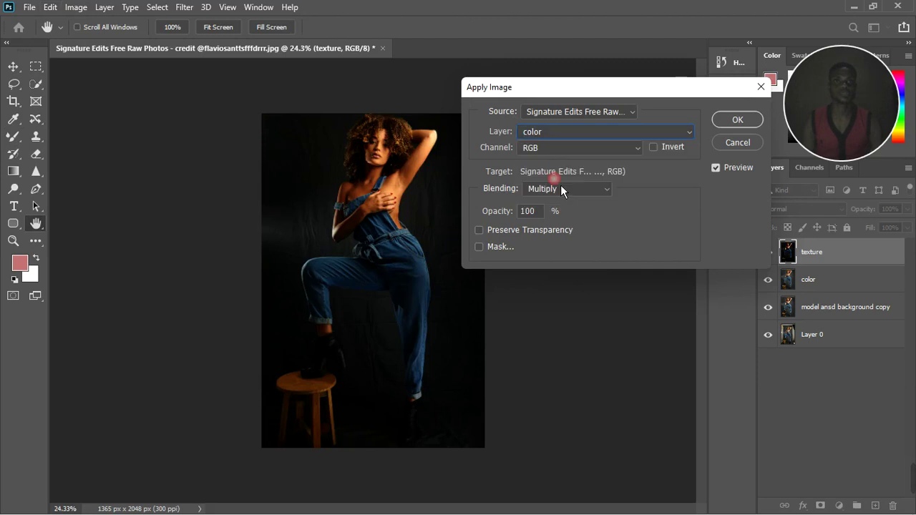
click(578, 195)
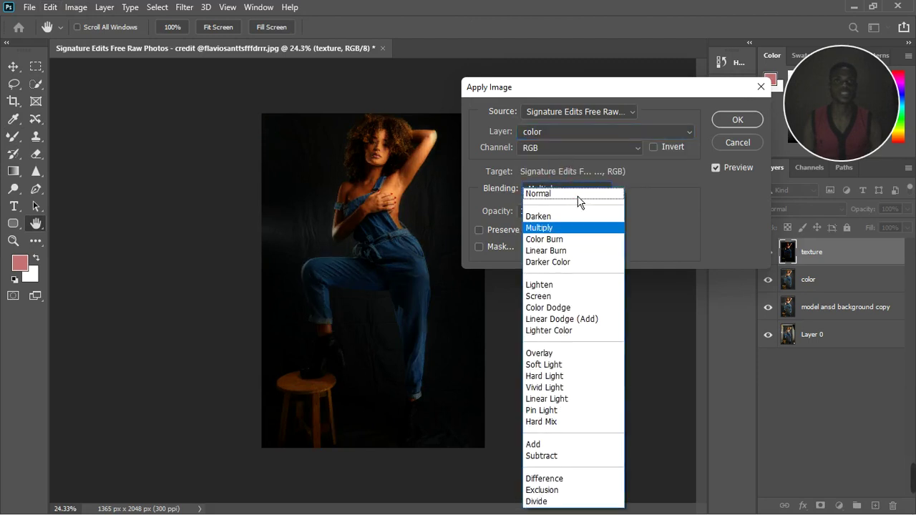
click(557, 455)
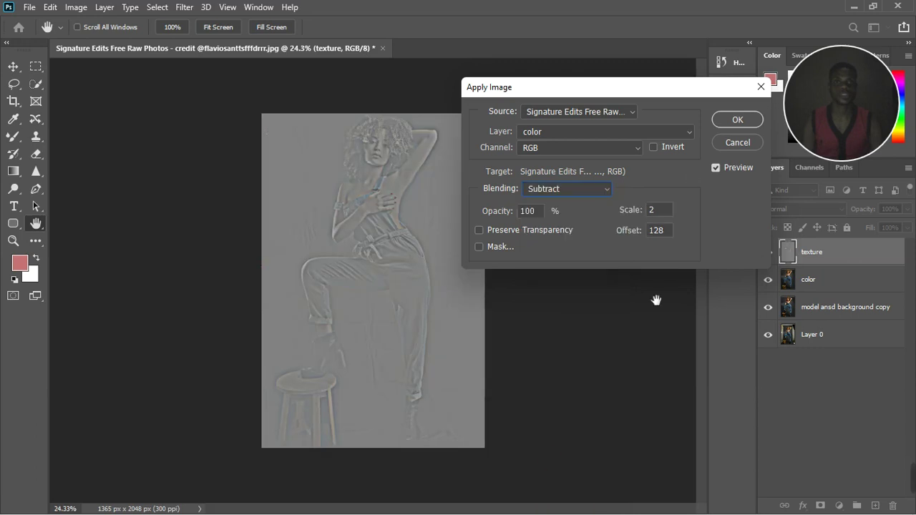
click(742, 127)
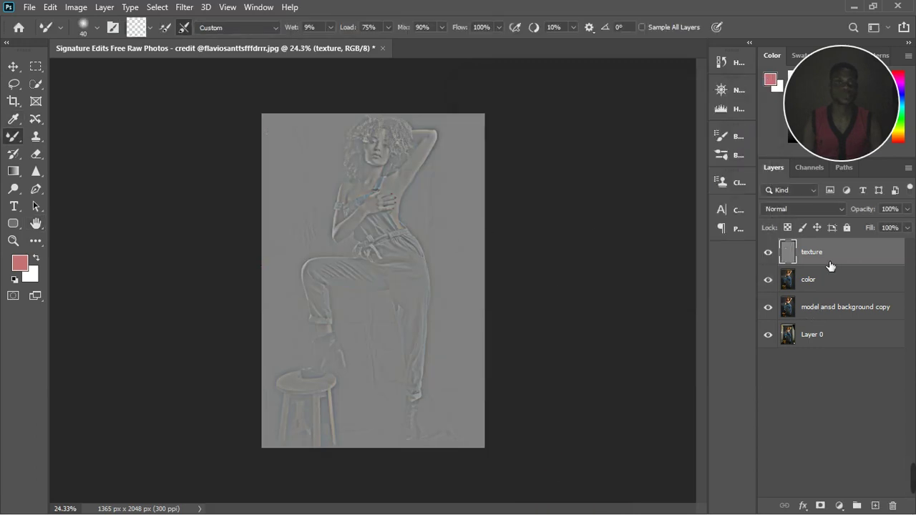
Set the texture layer's blend mode to Linear Light and group it with the color layer, leaving the group expanded
click(831, 210)
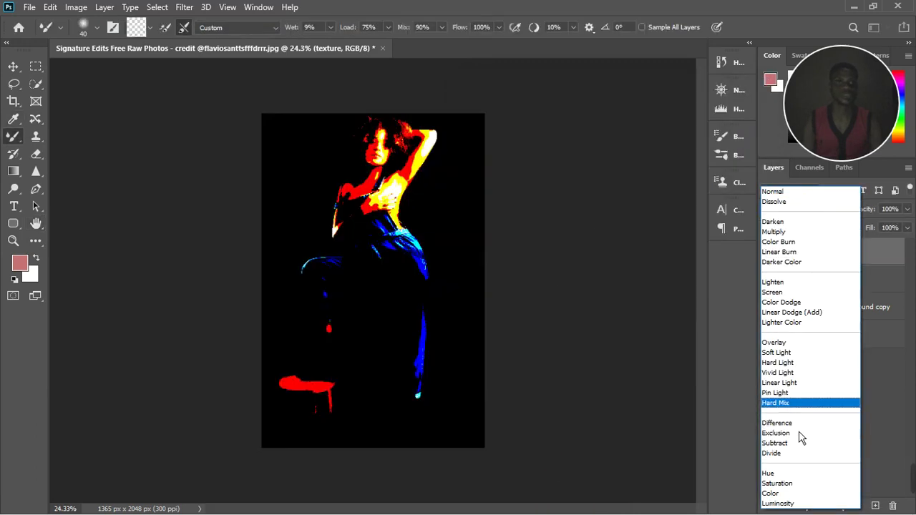
click(794, 382)
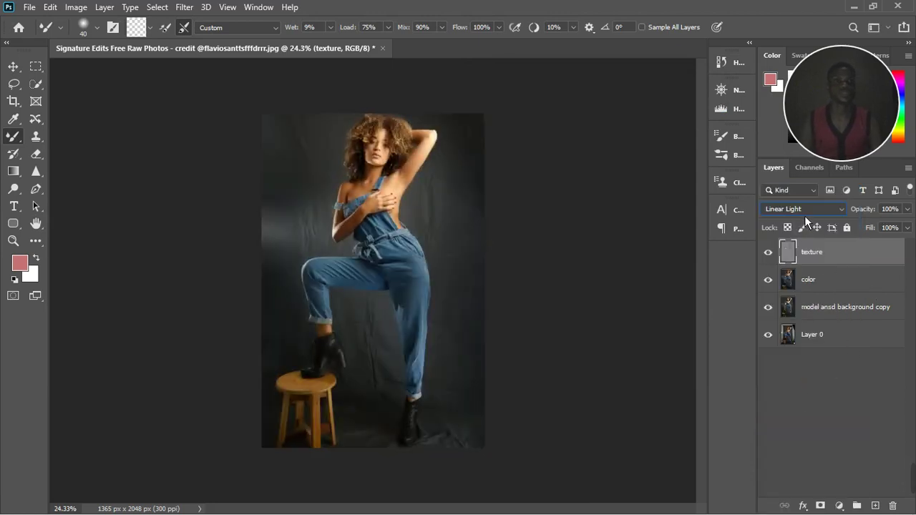
shift+click(834, 281)
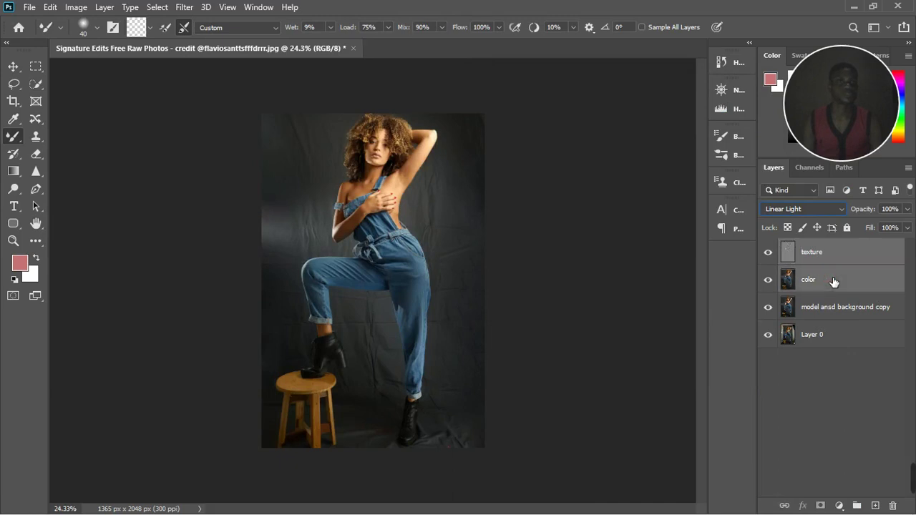
click(858, 506)
click(783, 247)
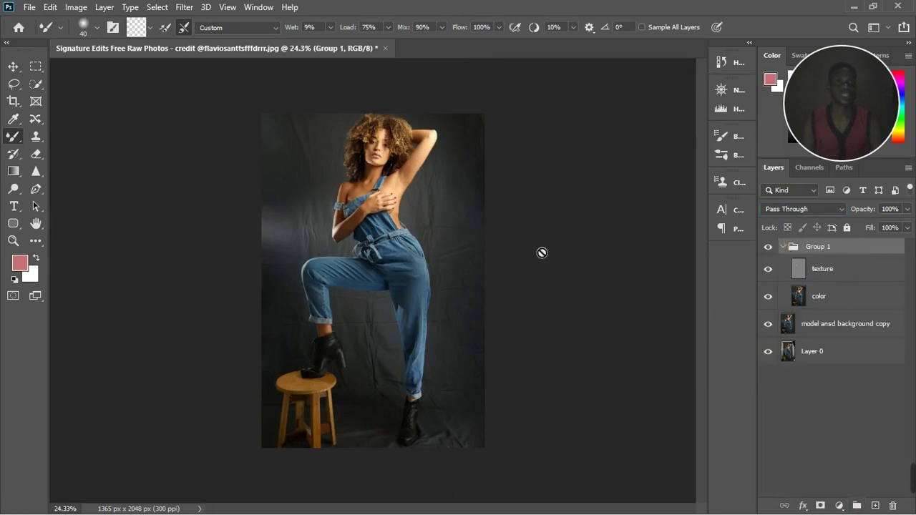
Select the texture layer and set up the Clone Stamp tool with a soft brush of size 90
scroll(362, 399, up, 5)
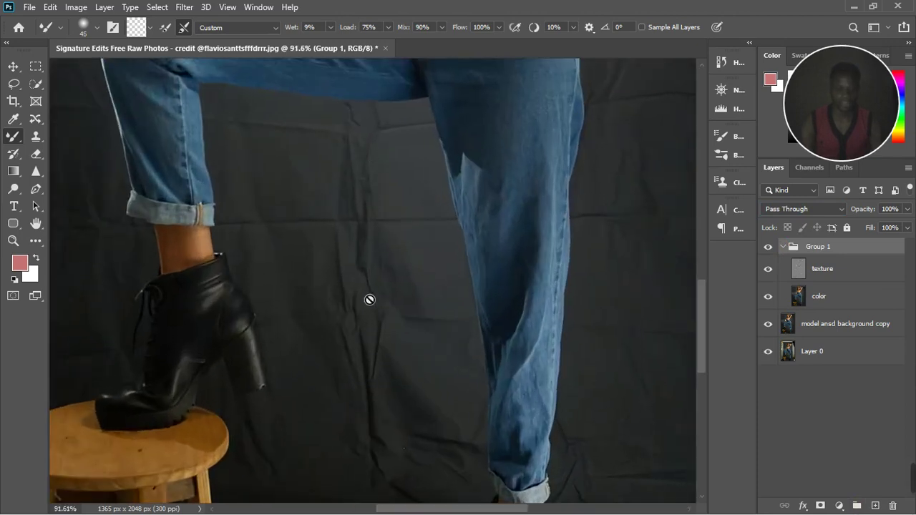
click(842, 272)
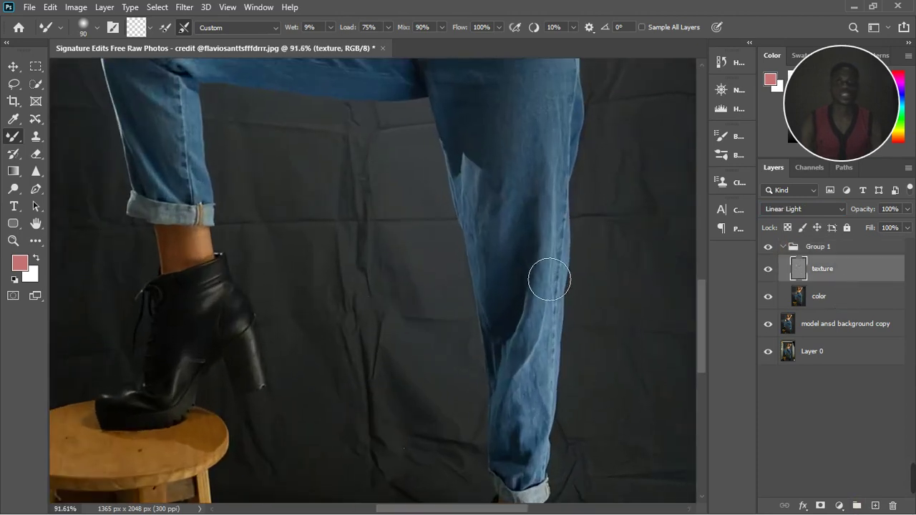
click(36, 137)
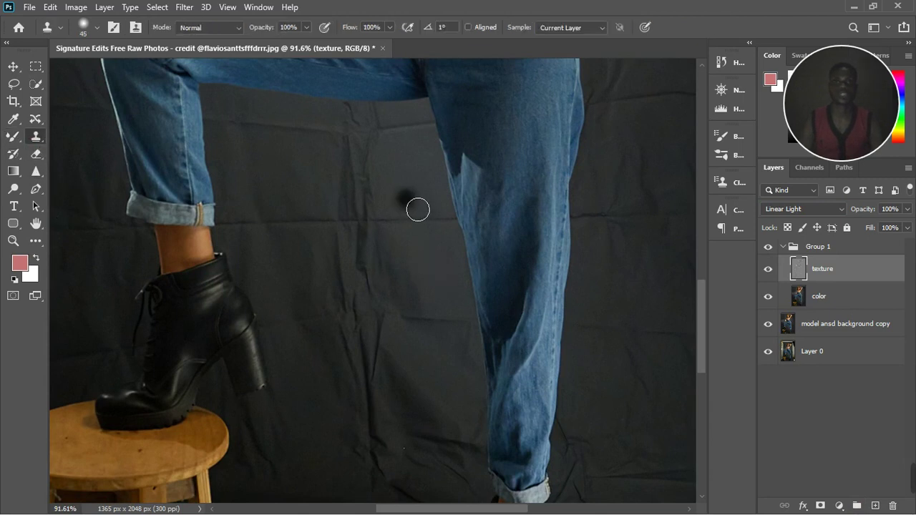
key(bracketright)
key(bracketright)
key(bracketright)
key(bracketright)
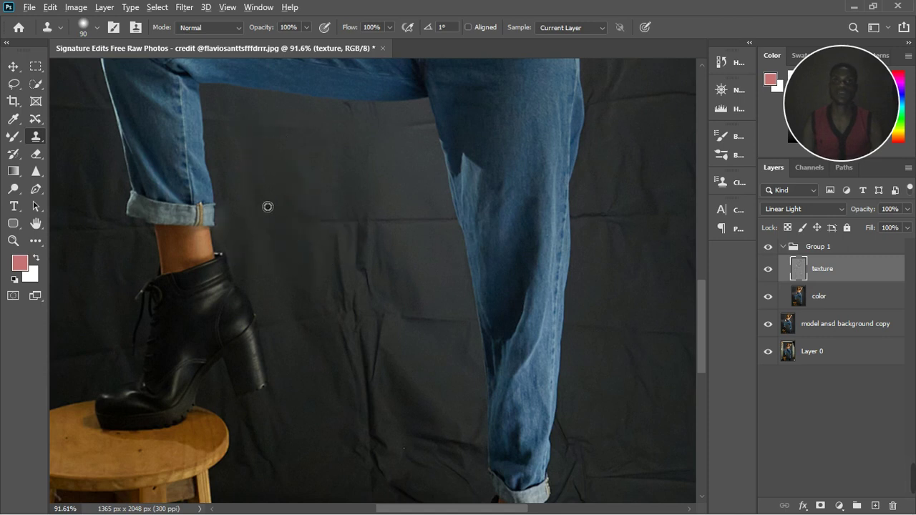
Clone smooth fabric texture over the backdrop creases between the raised boot and the standing leg
alt+click(308, 205)
mouse_move(353, 258)
mouse_down()
mouse_move(356, 280)
mouse_move(417, 305)
mouse_move(424, 280)
mouse_move(425, 295)
mouse_move(390, 278)
mouse_move(391, 257)
mouse_move(429, 293)
mouse_up()
mouse_move(393, 246)
mouse_down()
mouse_move(455, 245)
mouse_move(448, 258)
mouse_move(420, 248)
mouse_up()
alt+click(298, 311)
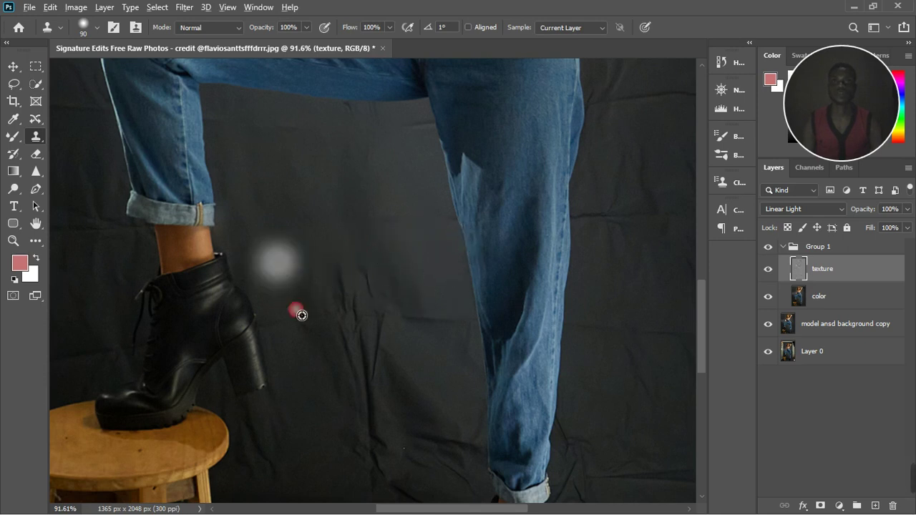
mouse_move(321, 334)
mouse_down()
mouse_move(405, 317)
mouse_move(355, 290)
mouse_move(370, 329)
mouse_move(384, 298)
mouse_move(423, 326)
mouse_move(443, 316)
mouse_move(444, 350)
mouse_move(380, 352)
mouse_move(358, 370)
mouse_move(373, 399)
mouse_move(418, 382)
mouse_move(448, 393)
mouse_move(352, 382)
mouse_move(350, 398)
mouse_move(370, 404)
mouse_move(392, 378)
mouse_up()
alt+click(380, 243)
alt+click(430, 297)
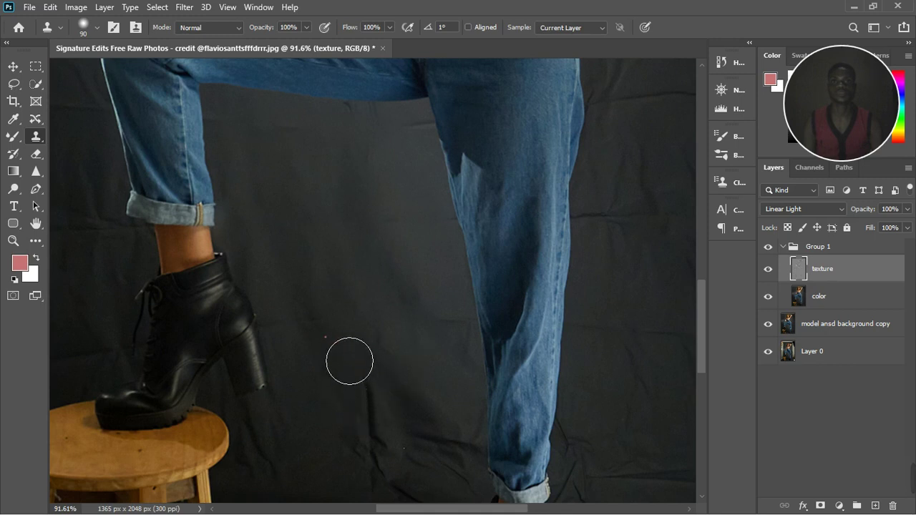
scroll(377, 410, down, 3)
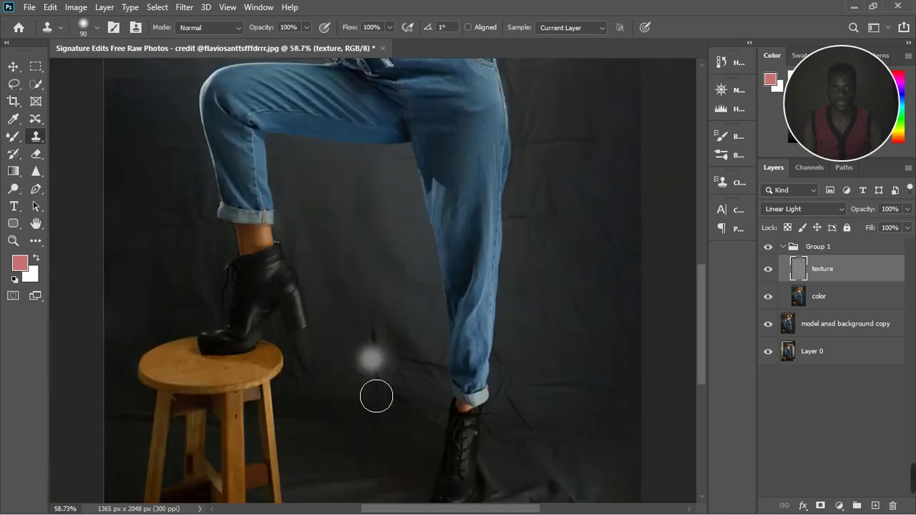
scroll(375, 393, up, 4)
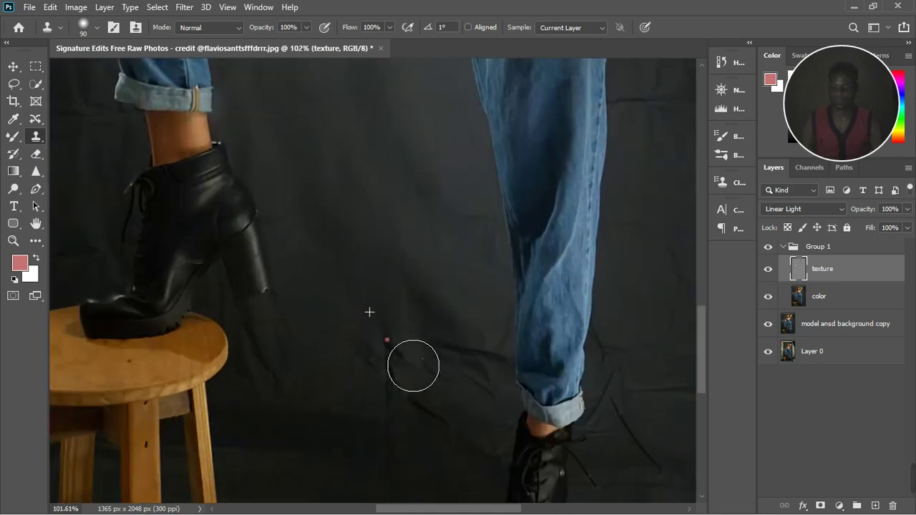
Clone away the backdrop creases beside the standing leg's thigh and knee, toward the image's right edge
scroll(413, 364, down, 3)
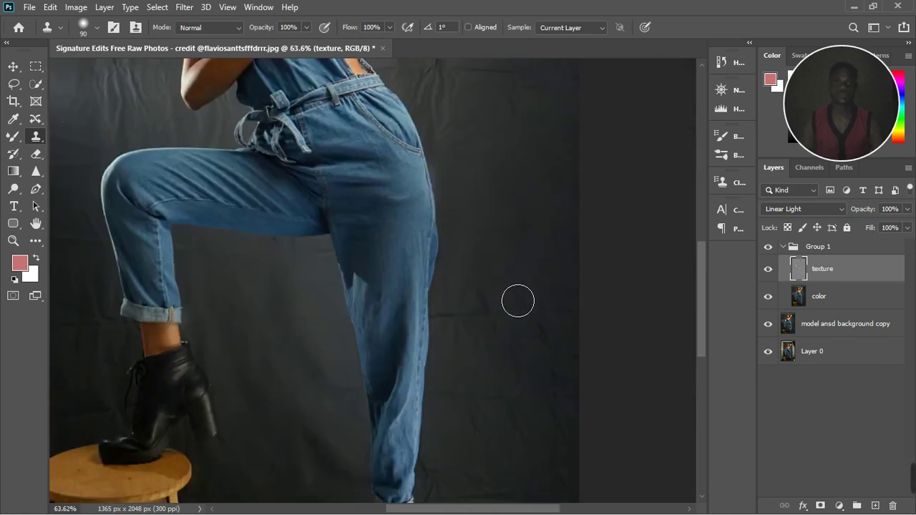
mouse_move(491, 313)
mouse_down()
mouse_move(466, 323)
mouse_move(460, 338)
mouse_up()
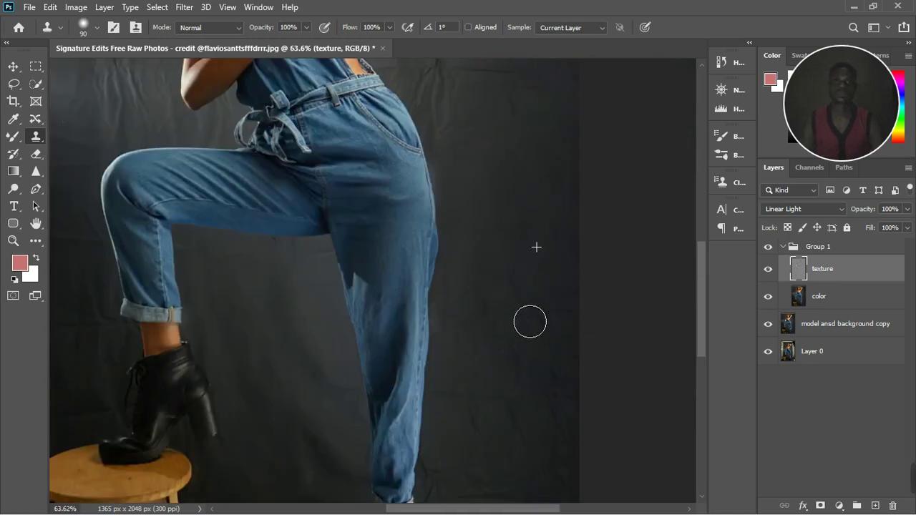
mouse_move(529, 322)
mouse_down()
mouse_move(555, 347)
mouse_move(519, 360)
mouse_move(543, 325)
mouse_move(608, 336)
mouse_move(590, 373)
mouse_move(566, 314)
mouse_move(581, 334)
mouse_move(555, 360)
mouse_move(546, 356)
mouse_move(541, 315)
mouse_move(539, 337)
mouse_up()
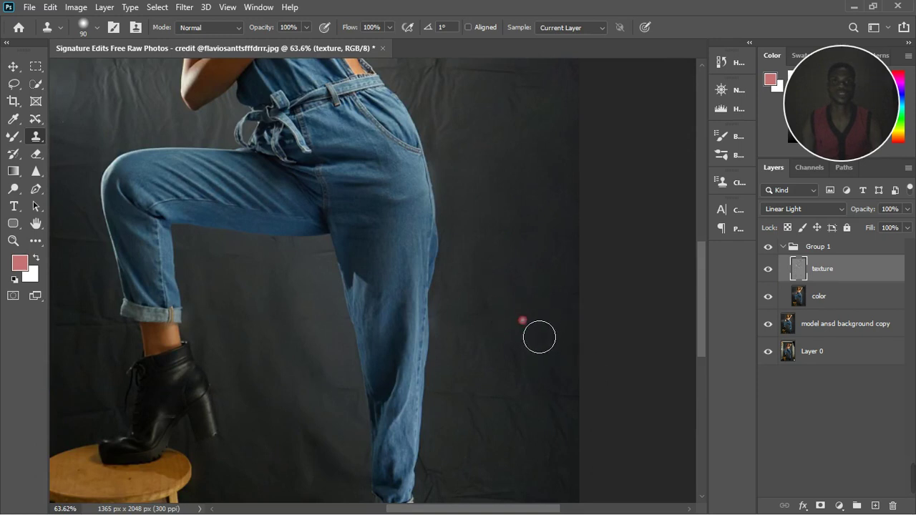
scroll(536, 279, down, 3)
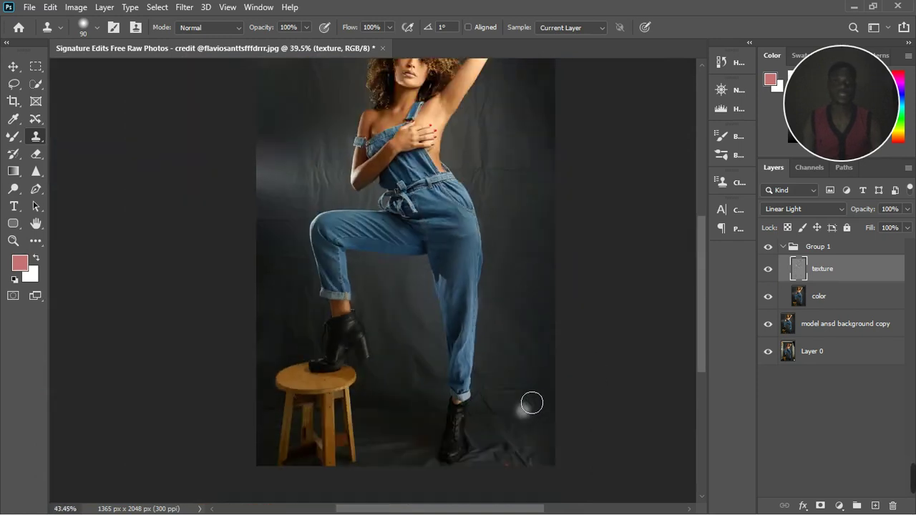
Clone clean texture over the creases beside the standing leg's calf and ankle, out to the image's right edge
scroll(532, 403, up, 3)
click(510, 330)
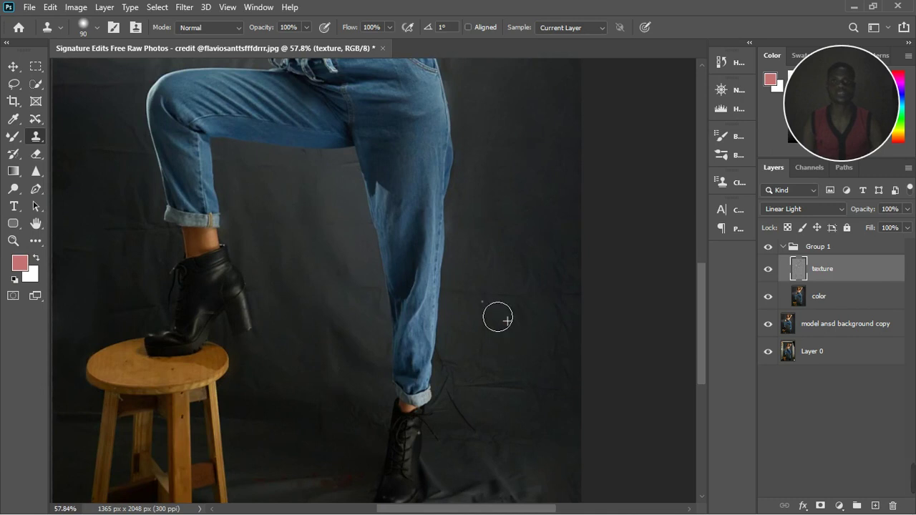
mouse_move(468, 304)
mouse_down()
mouse_move(526, 309)
mouse_move(538, 292)
mouse_move(551, 323)
mouse_move(561, 290)
mouse_move(579, 305)
mouse_up()
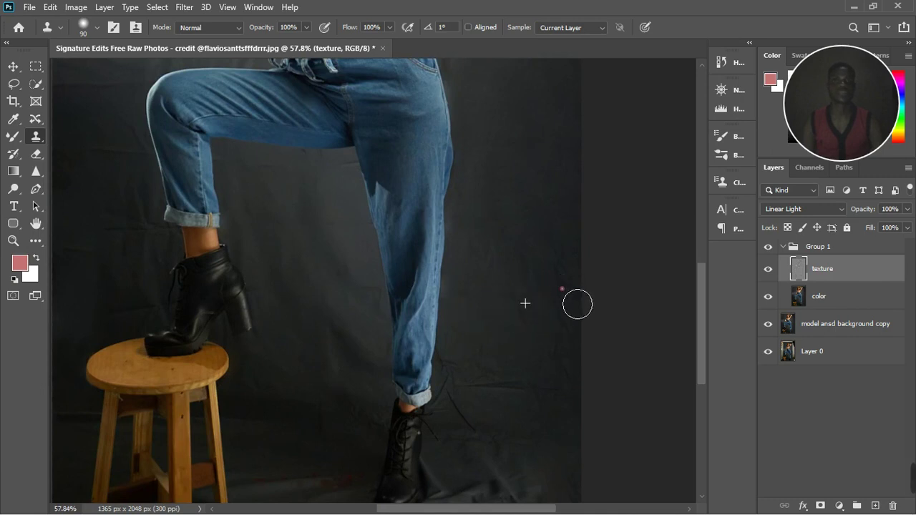
click(573, 310)
alt+click(507, 326)
mouse_move(533, 366)
mouse_down()
mouse_move(472, 380)
mouse_move(479, 394)
mouse_up()
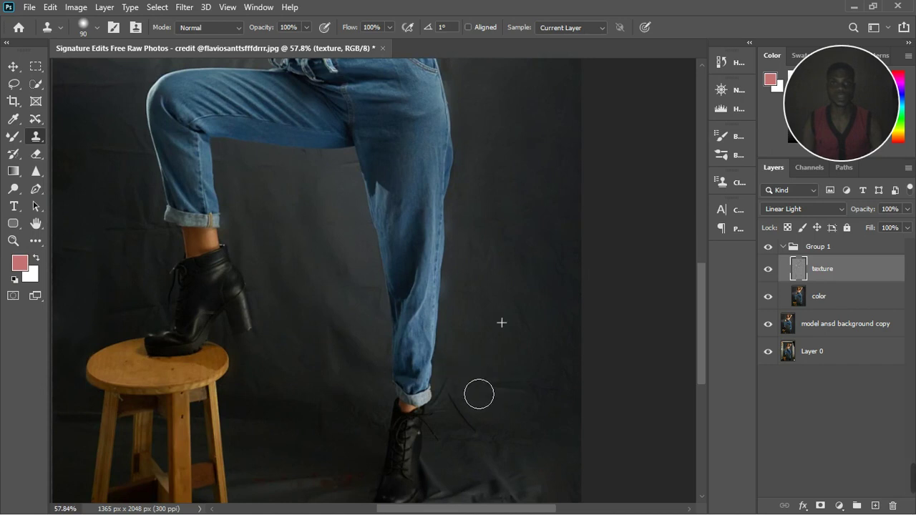
click(554, 420)
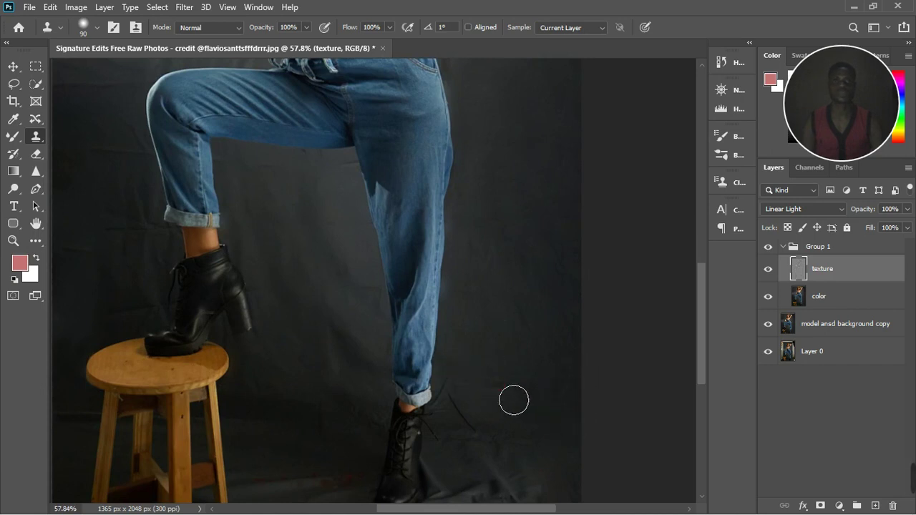
click(490, 432)
click(470, 412)
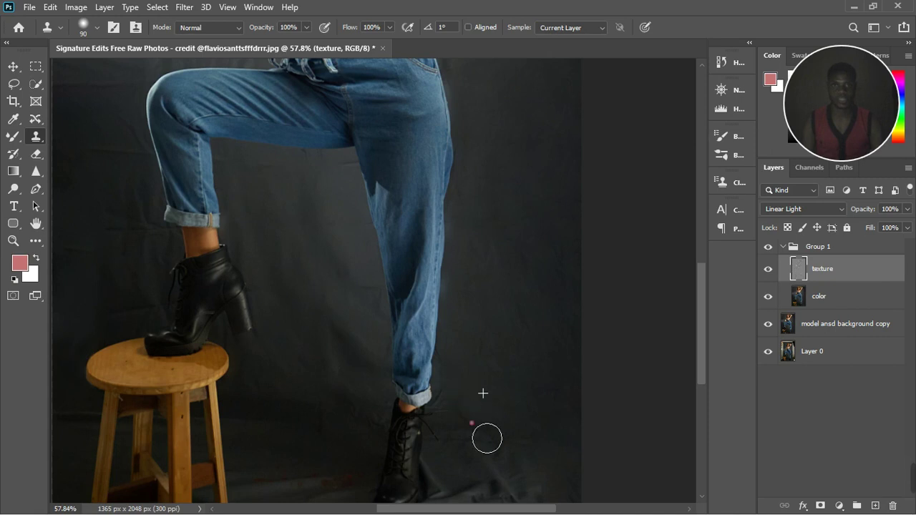
click(537, 362)
Clone away the vertical fabric creases in the backdrop beside the model's waist and hip, below the raised arm
scroll(558, 348, down, 3)
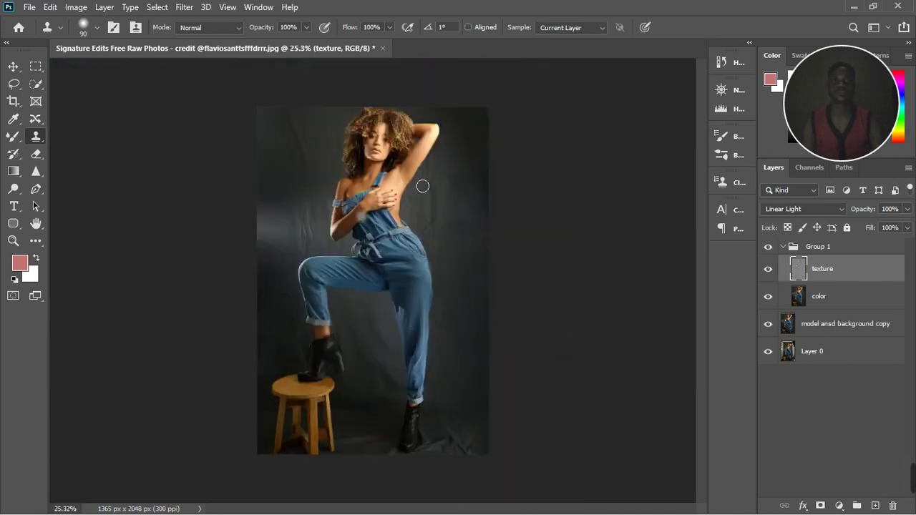
scroll(469, 178, up, 3)
click(446, 220)
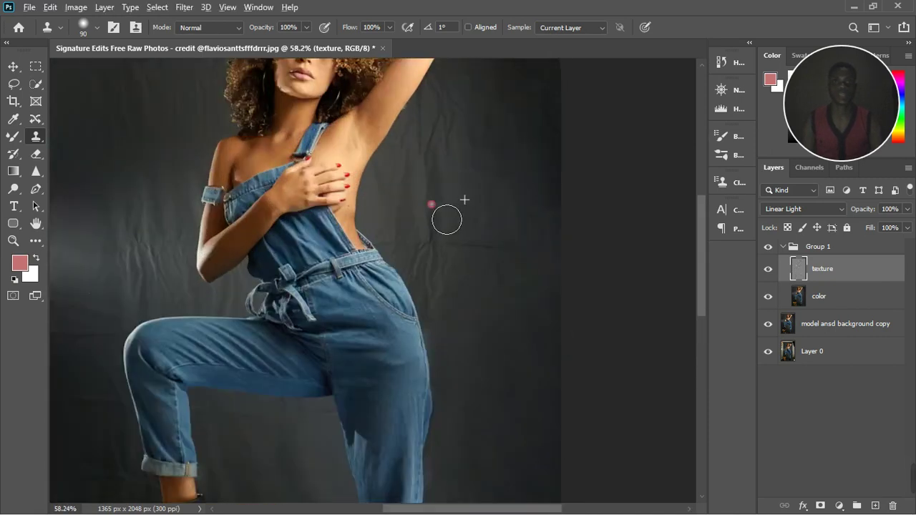
click(448, 271)
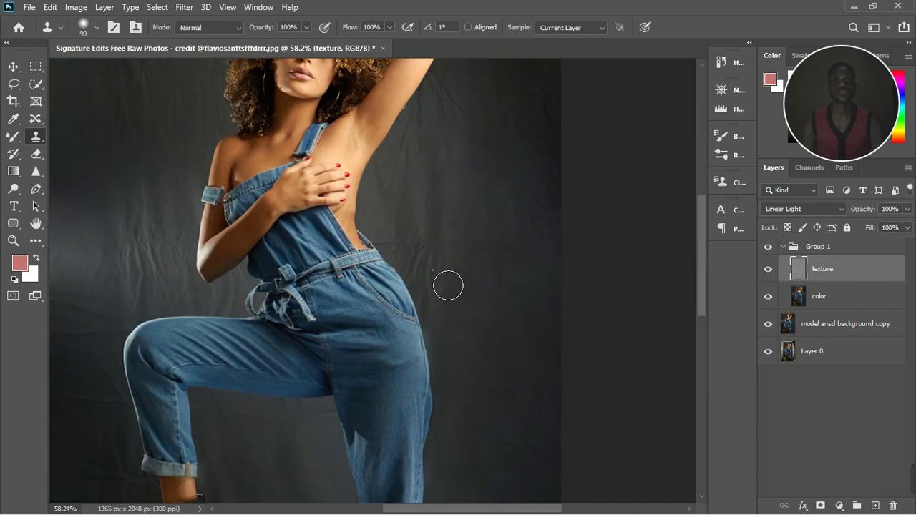
drag(448, 287, 430, 262)
click(416, 255)
click(430, 276)
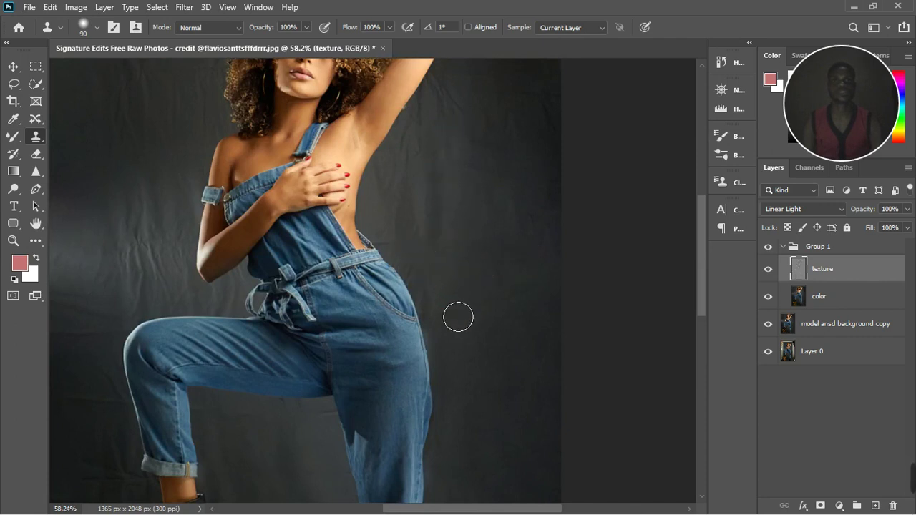
click(441, 292)
click(423, 272)
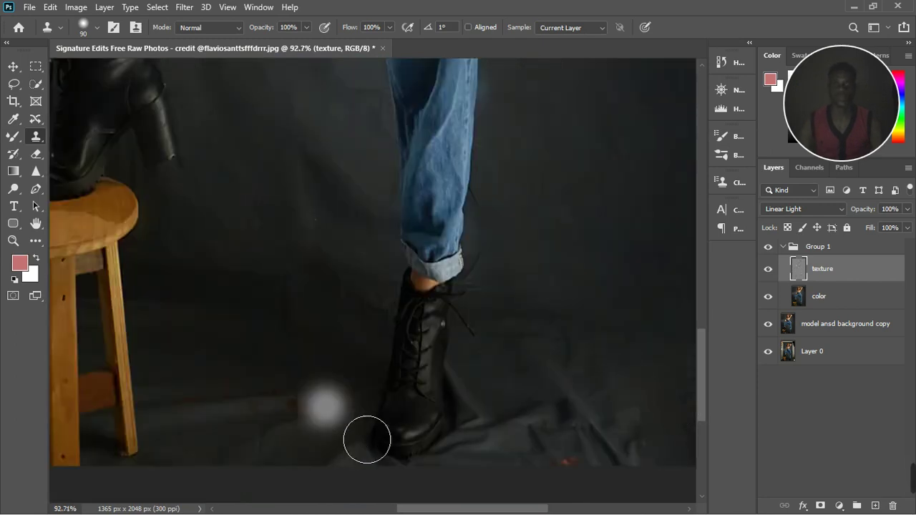
Clone smooth texture over the floor fabric folds around the standing boot and toward the image's lower-right corner
scroll(544, 450, down, 2)
scroll(415, 437, up, 2)
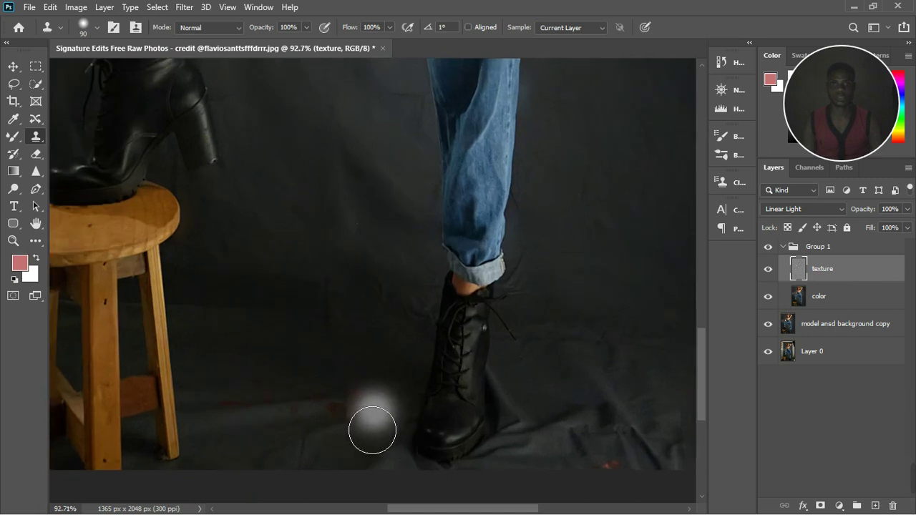
scroll(372, 429, up, 2)
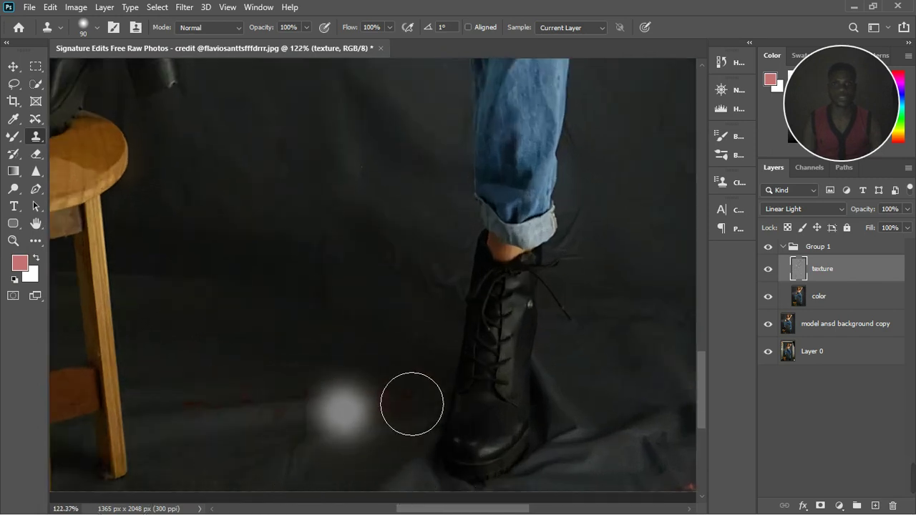
scroll(337, 415, down, 3)
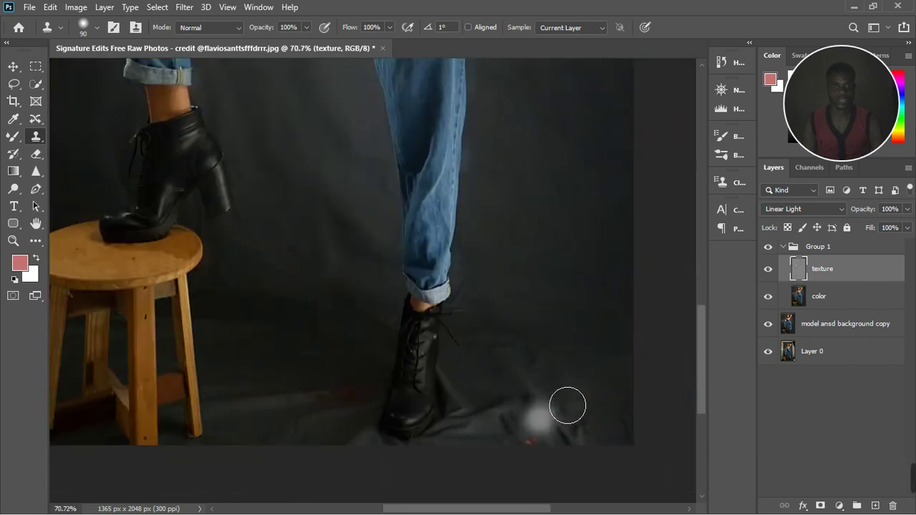
scroll(589, 389, up, 2)
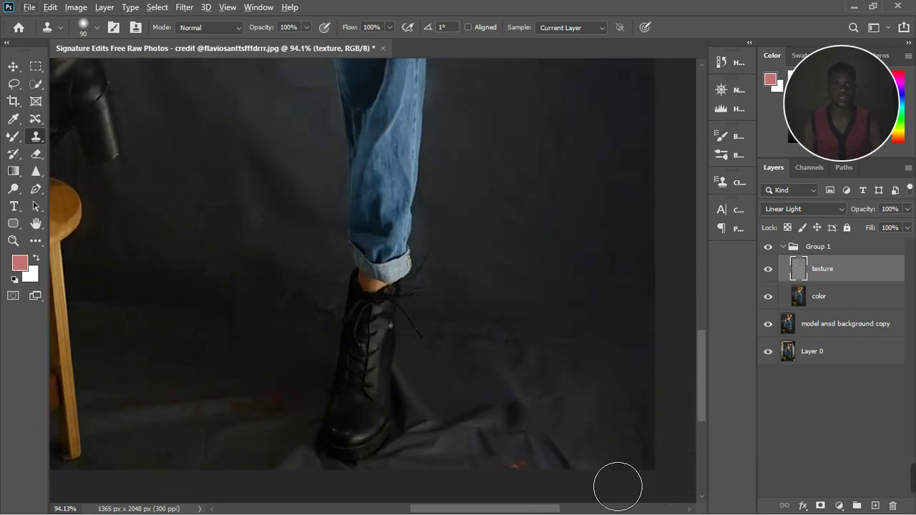
click(545, 428)
mouse_move(531, 408)
mouse_down()
mouse_move(499, 464)
mouse_move(501, 483)
mouse_up()
mouse_move(581, 486)
mouse_down()
mouse_move(503, 479)
mouse_move(484, 407)
mouse_move(460, 422)
mouse_move(424, 495)
mouse_move(473, 472)
mouse_move(506, 387)
mouse_move(541, 427)
mouse_move(328, 369)
mouse_move(291, 276)
mouse_up()
alt+click(291, 276)
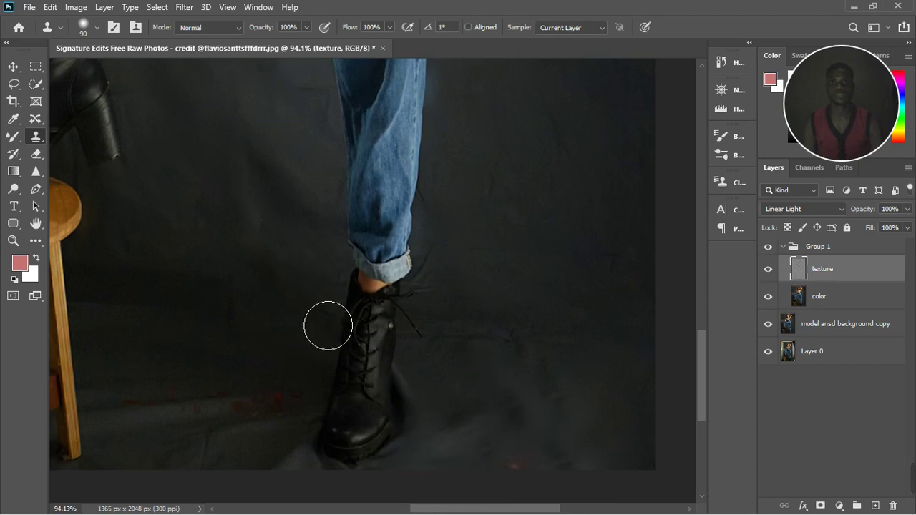
Clone away the remaining floor creases behind the standing boot and between it and the stool, resampling clean fabric as needed
drag(327, 323, 586, 372)
mouse_move(521, 358)
mouse_down()
mouse_move(481, 352)
mouse_move(458, 293)
mouse_move(509, 272)
mouse_move(586, 273)
mouse_move(619, 284)
mouse_move(632, 301)
mouse_move(590, 335)
mouse_move(533, 317)
mouse_move(432, 359)
mouse_move(267, 327)
mouse_move(243, 297)
mouse_move(185, 310)
mouse_move(116, 305)
mouse_move(213, 299)
mouse_up()
click(226, 332)
alt+click(186, 368)
mouse_move(226, 331)
mouse_down()
mouse_move(260, 362)
mouse_move(250, 403)
mouse_up()
alt+click(159, 372)
mouse_move(187, 433)
mouse_down()
mouse_move(276, 417)
mouse_move(207, 413)
mouse_move(289, 423)
mouse_move(262, 428)
mouse_move(306, 424)
mouse_move(232, 458)
mouse_up()
alt+click(265, 380)
Examine the whole retouched backdrop and toggle Group 1's visibility to compare before and after
scroll(232, 458, down, 4)
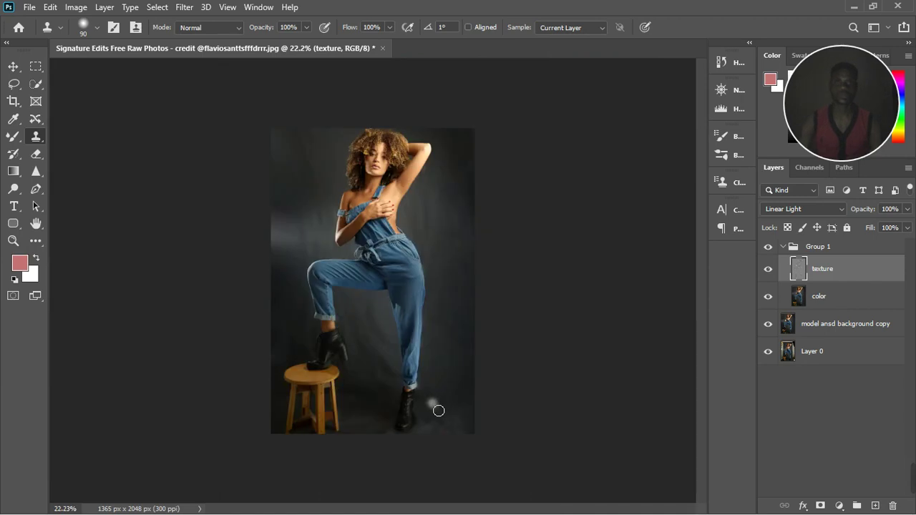
scroll(353, 417, up, 2)
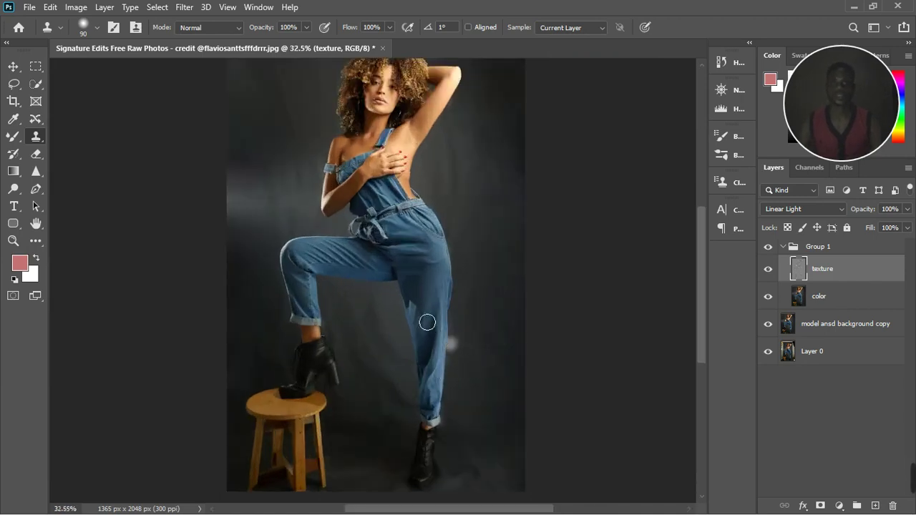
scroll(403, 312, down, 2)
scroll(413, 379, up, 2)
scroll(413, 379, down, 2)
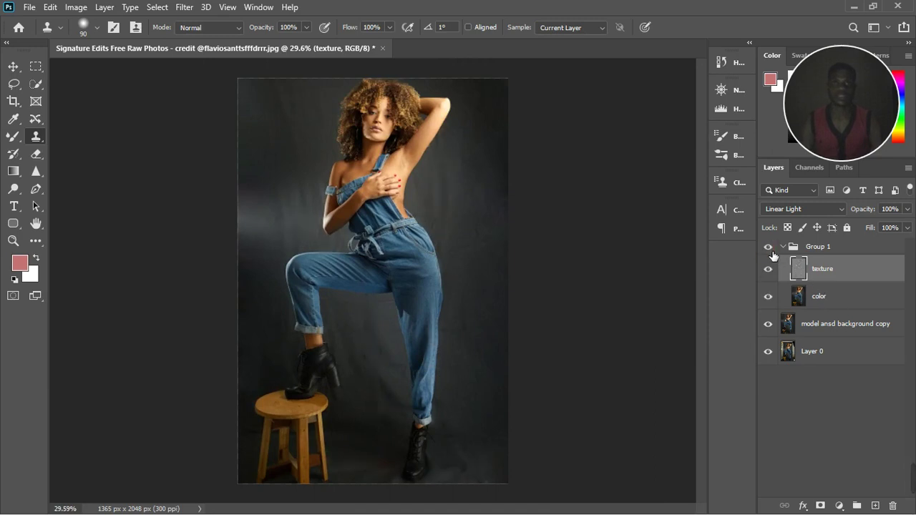
click(770, 249)
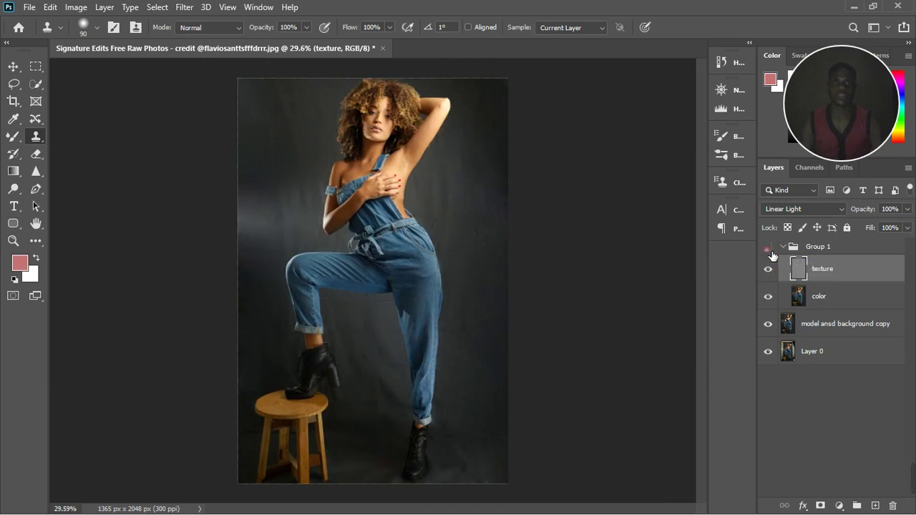
Select the color layer and set up the Mixer Brush tool with a brush size of 150
click(854, 297)
key(shift+b)
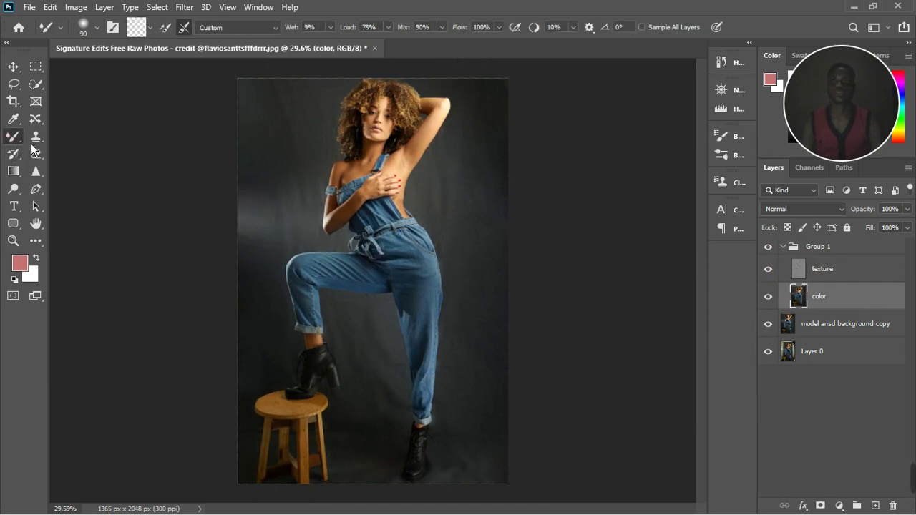
right_click(16, 138)
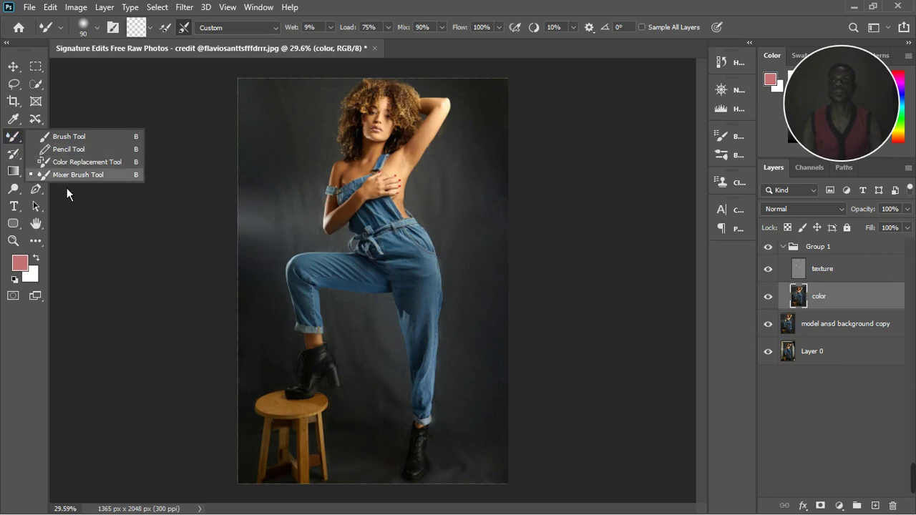
click(94, 195)
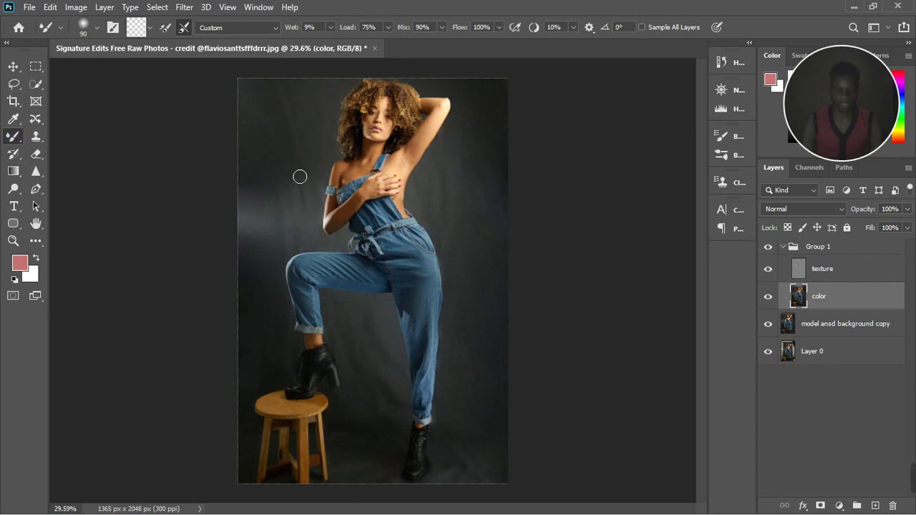
key(bracketright)
key(bracketright)
key(bracketright)
key(bracketright)
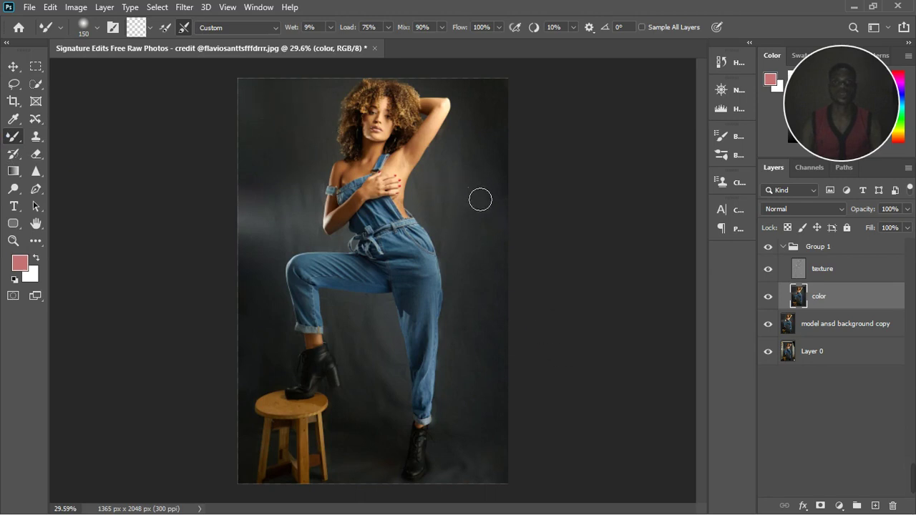
Smooth the backdrop tones around the model on the color layer with the Mixer Brush at size 250
key(bracketright)
key(bracketright)
key(bracketright)
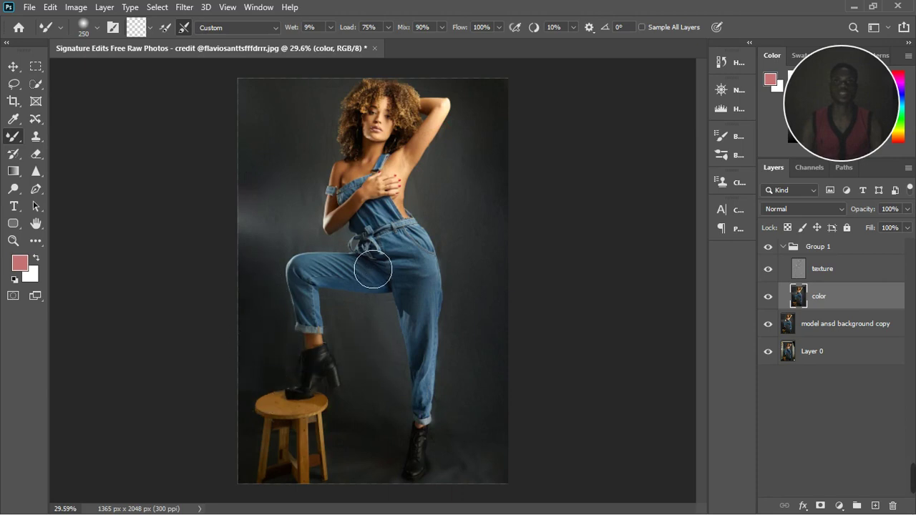
Blend the floor and backdrop tones around the standing boot and stool, reducing the Mixer Brush size to 100
scroll(393, 434, up, 4)
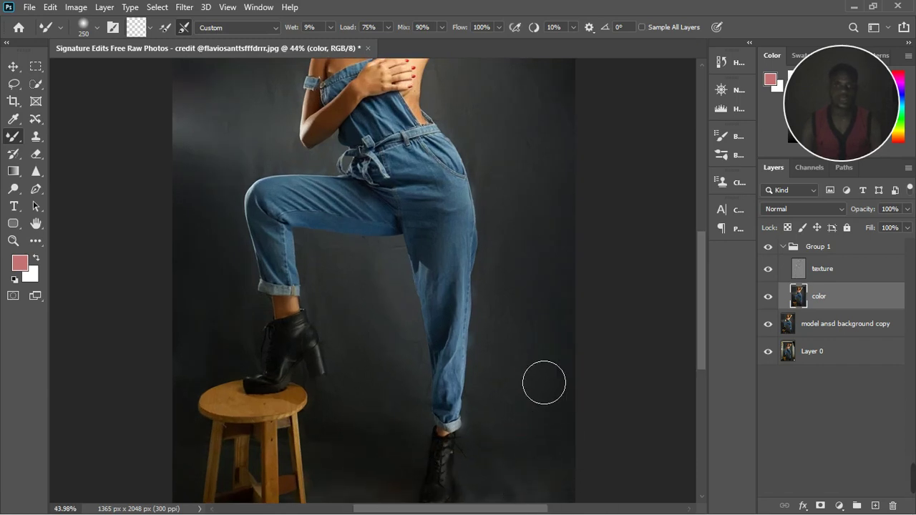
scroll(547, 401, down, 1)
scroll(551, 497, up, 3)
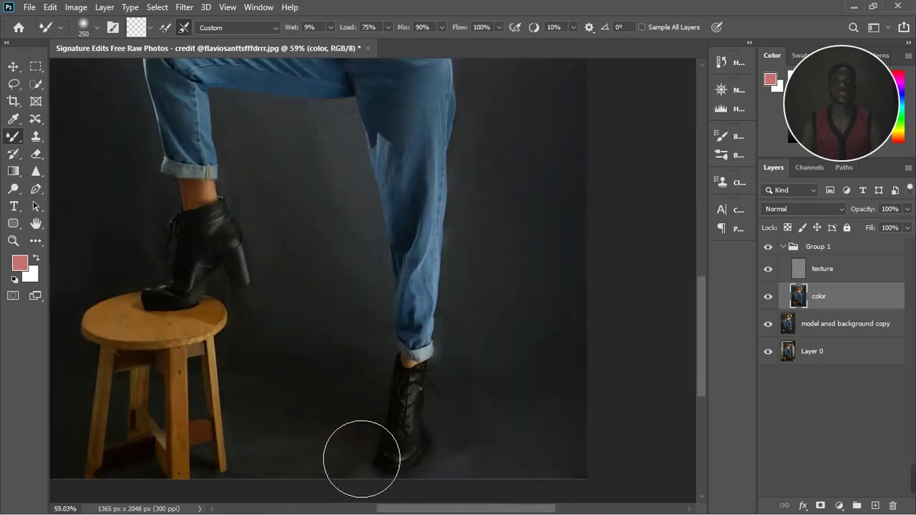
key(bracketleft)
key(bracketleft)
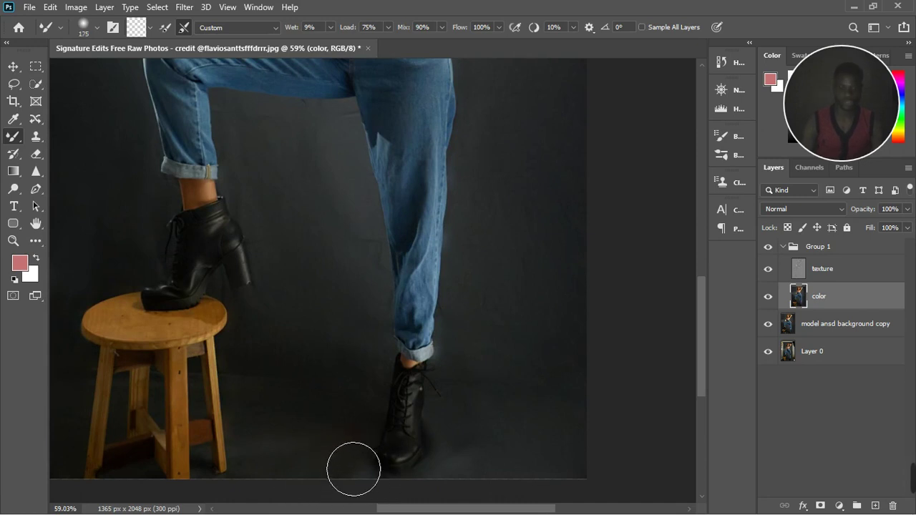
key(bracketleft)
key(bracketleft)
key(bracketleft)
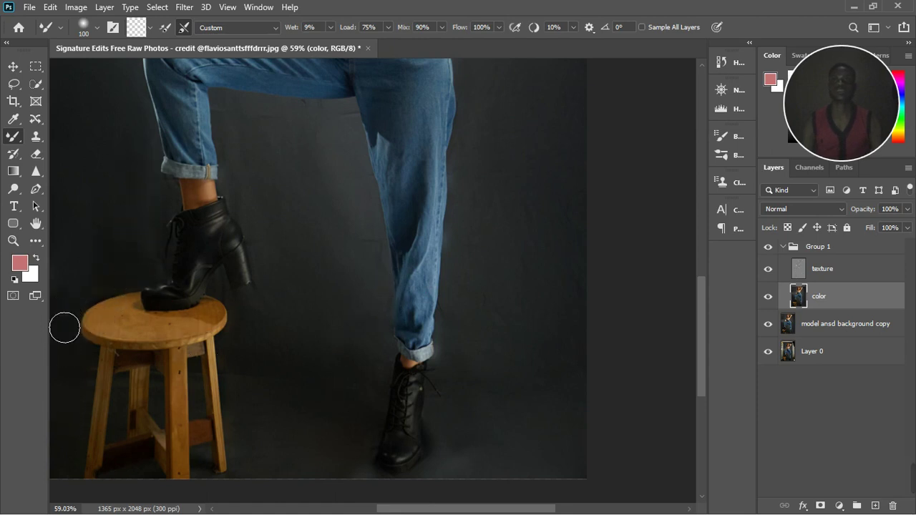
Smooth the uneven backdrop tones on both sides of the model's upper body with the Mixer Brush at size 175
scroll(354, 348, down, 5)
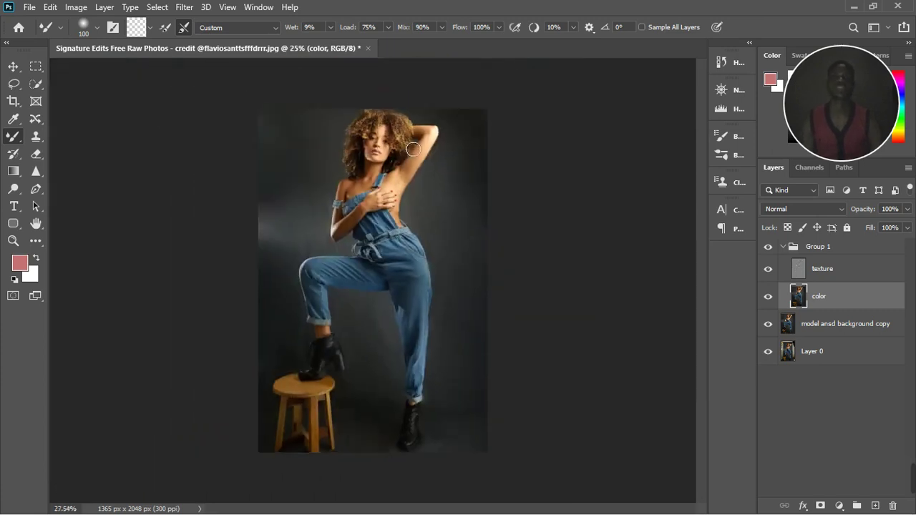
scroll(414, 149, up, 5)
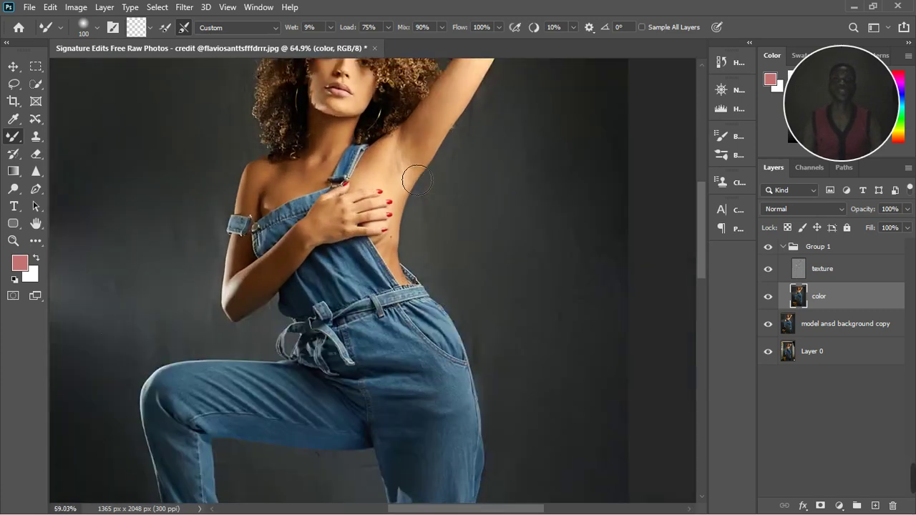
scroll(417, 181, down, 3)
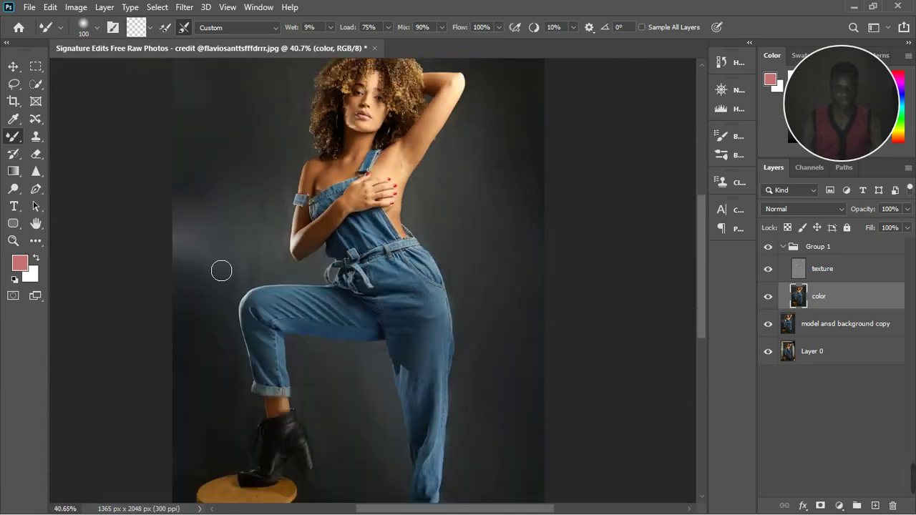
key(bracketright)
key(bracketright)
key(bracketright)
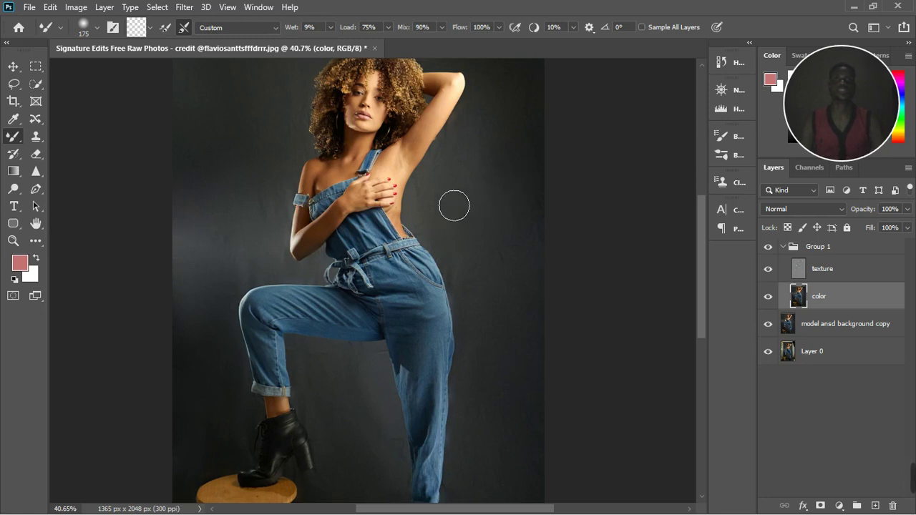
Stamp all visible layers into a new merged layer above Group 1
scroll(454, 206, down, 3)
scroll(440, 202, down, 2)
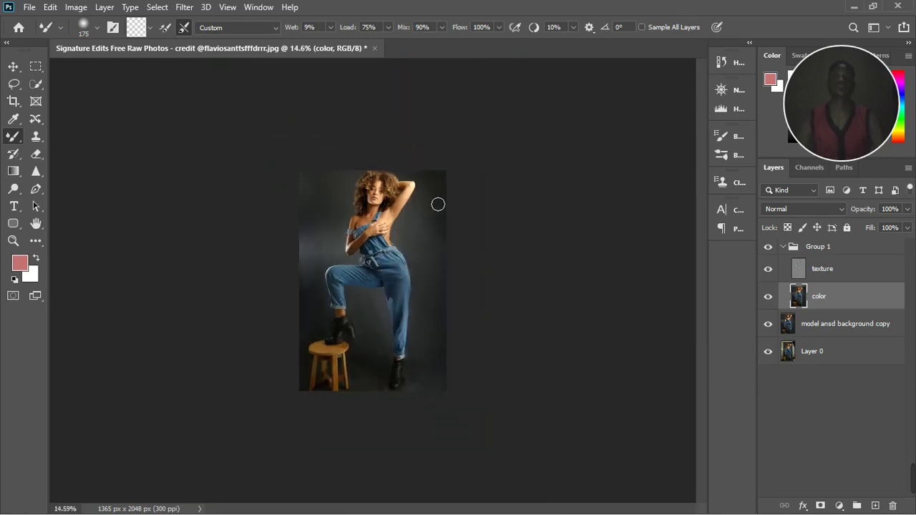
scroll(438, 205, up, 2)
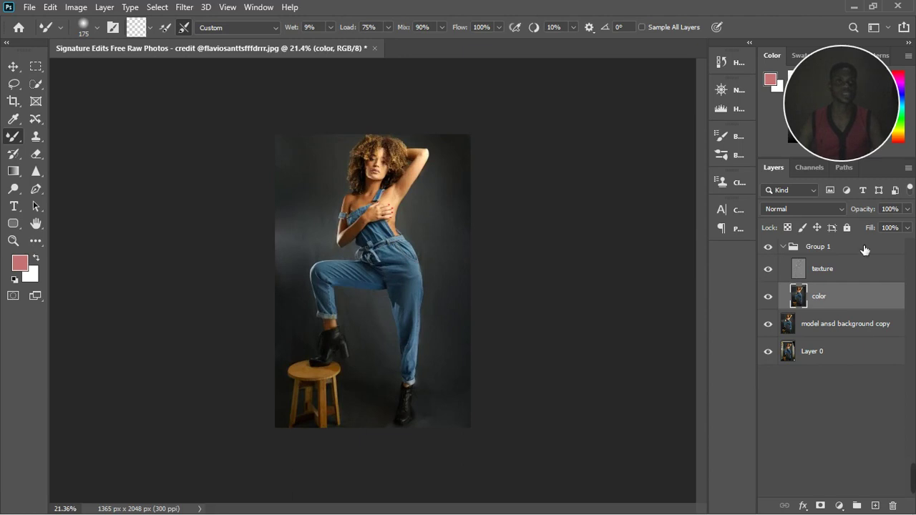
click(840, 251)
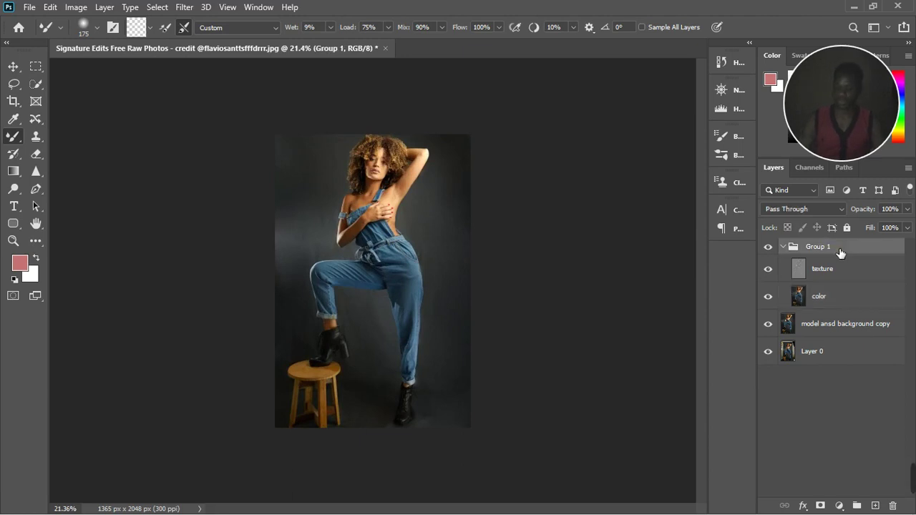
key(ctrl+shift+alt+n)
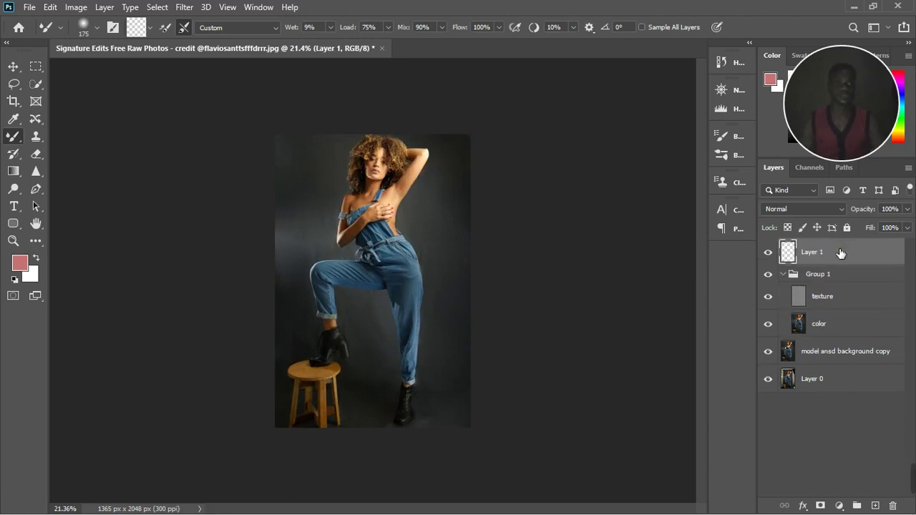
Add an Exposure adjustment layer above the merged layer with Gamma Correction set to 0.88
click(841, 505)
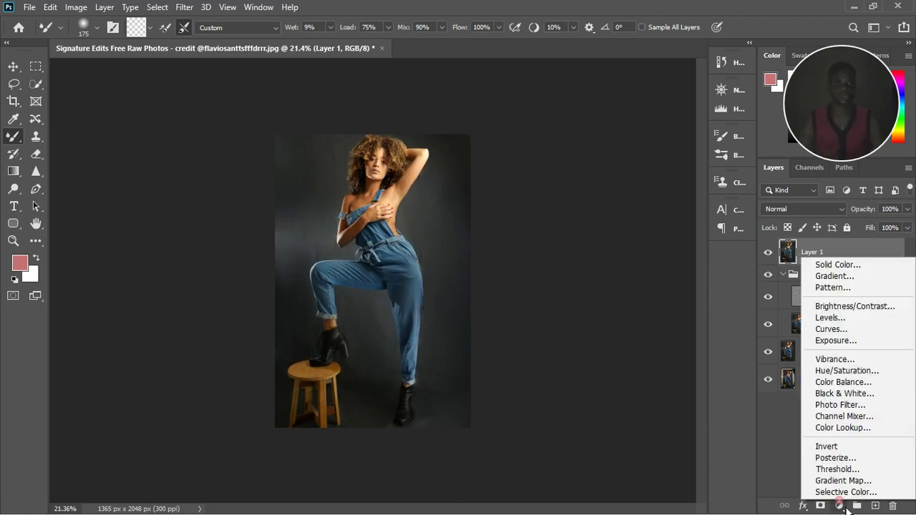
click(849, 342)
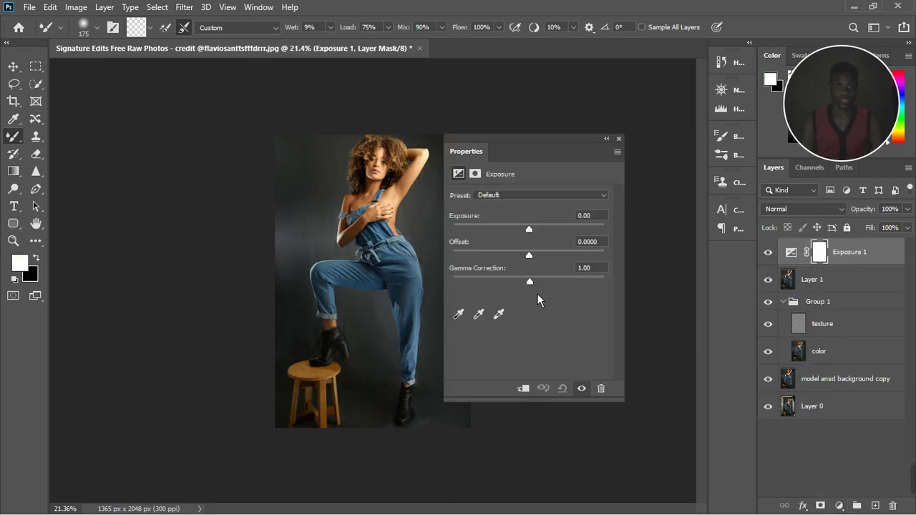
drag(537, 286, 546, 286)
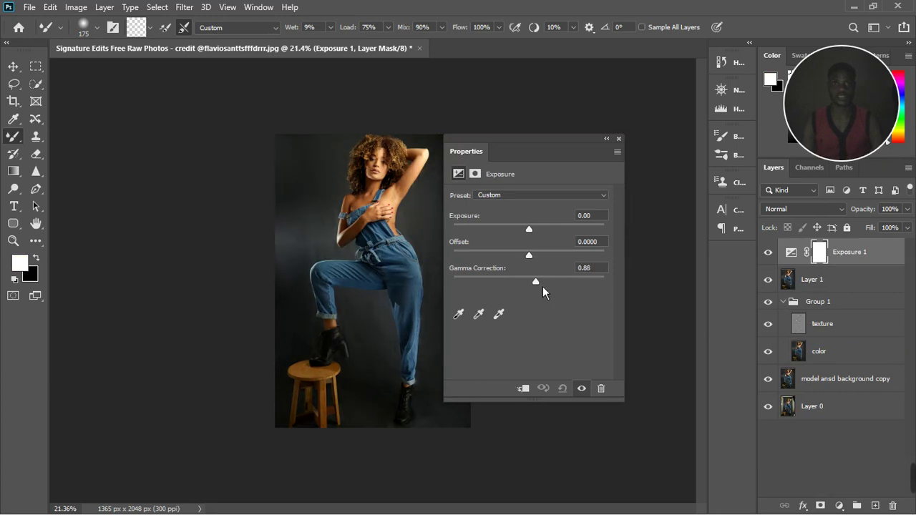
click(620, 140)
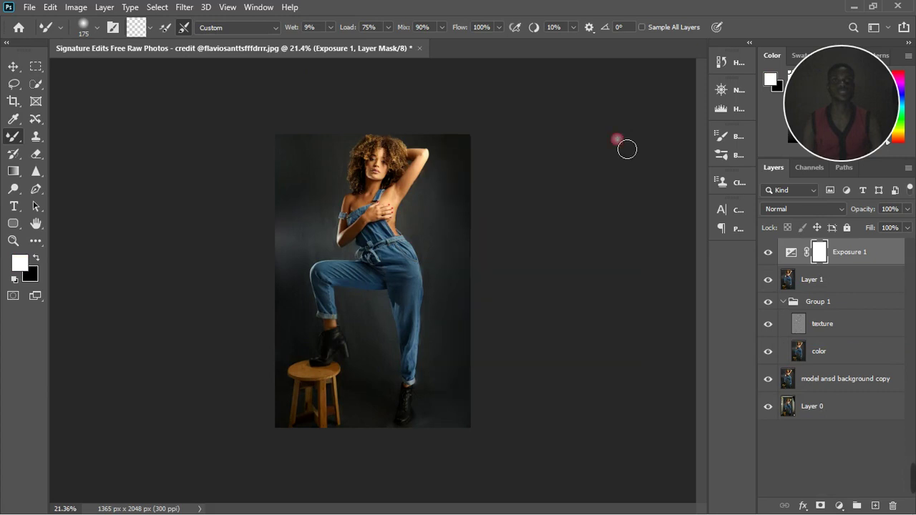
Toggle the Exposure 1 layer's visibility to compare before and after, and examine the model's face, skin and backdrop up close
scroll(418, 199, up, 3)
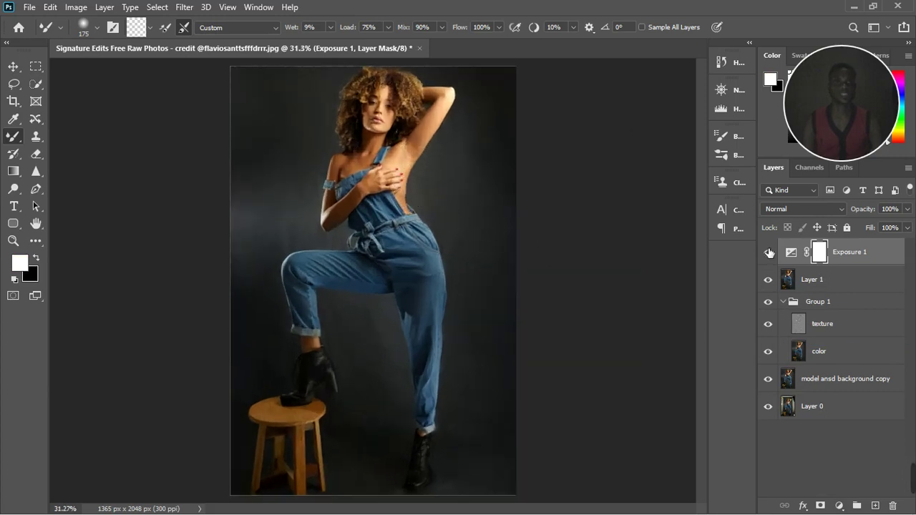
click(776, 256)
click(776, 256)
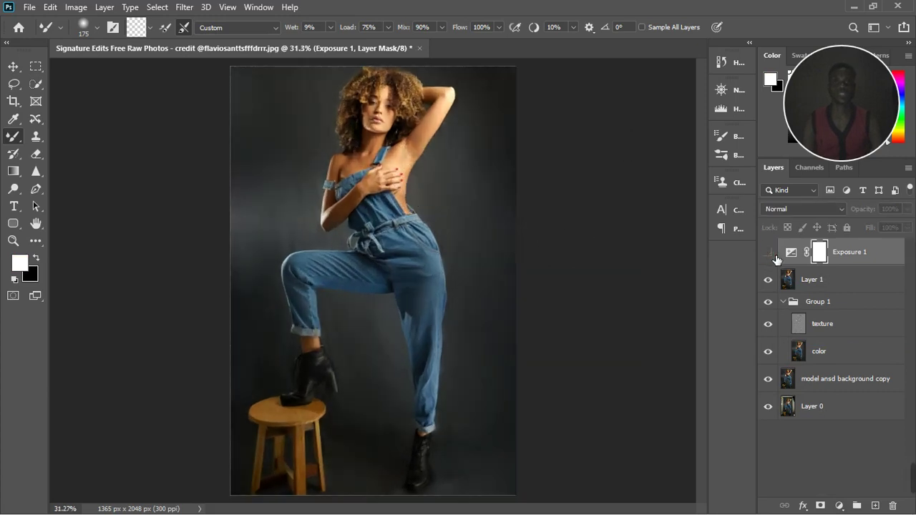
click(776, 259)
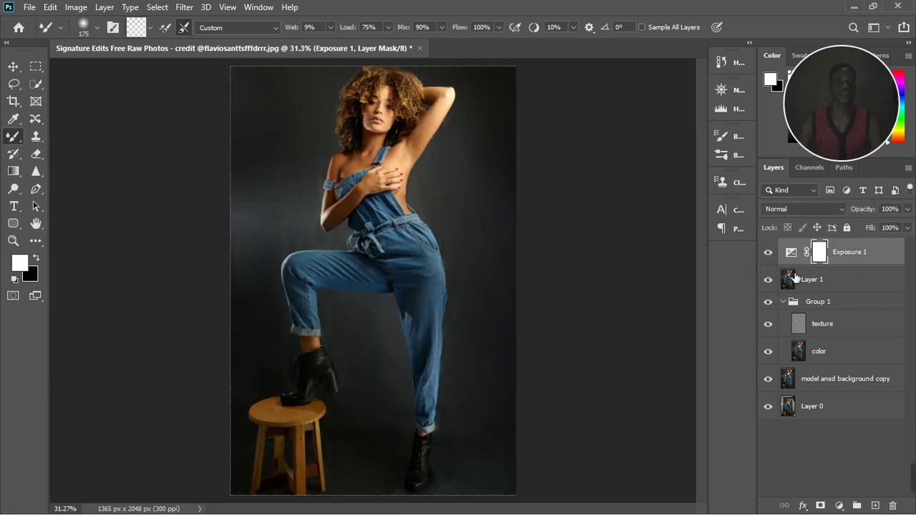
scroll(382, 279, down, 1)
scroll(425, 204, up, 2)
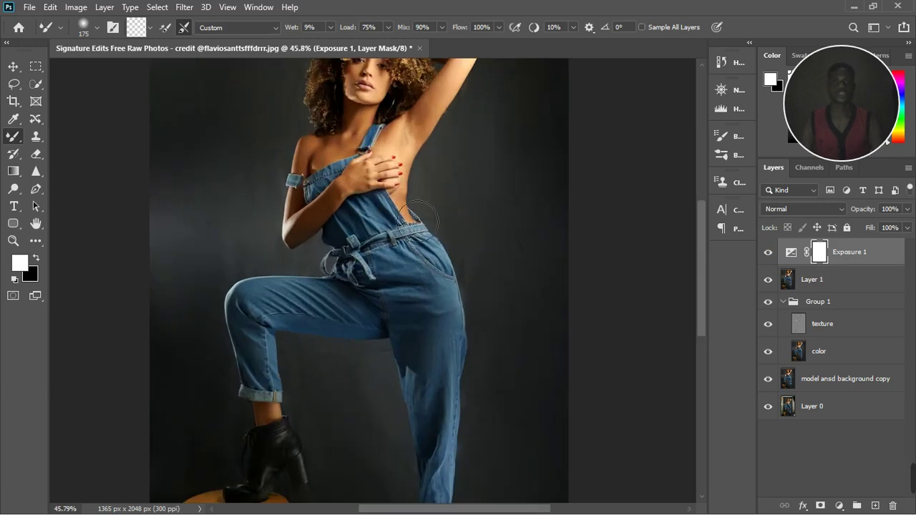
scroll(415, 208, down, 1)
key(v)
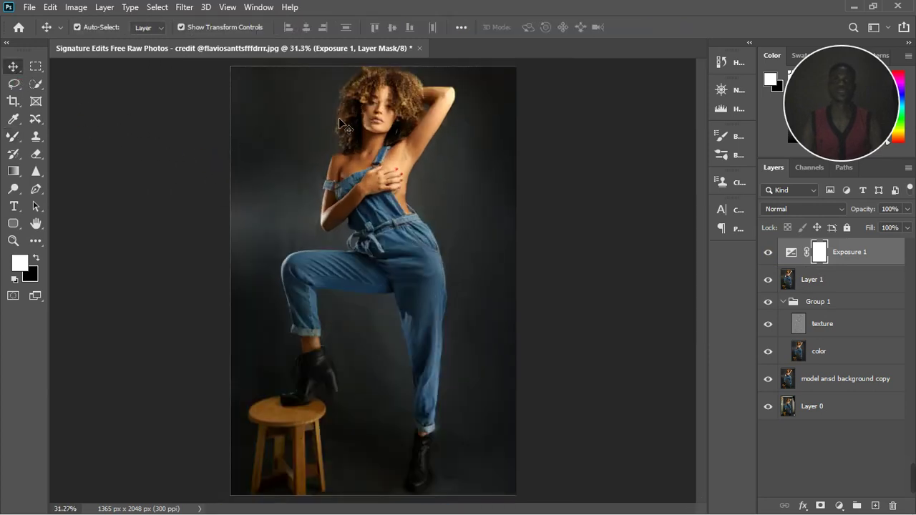
scroll(404, 86, up, 6)
scroll(403, 96, up, 2)
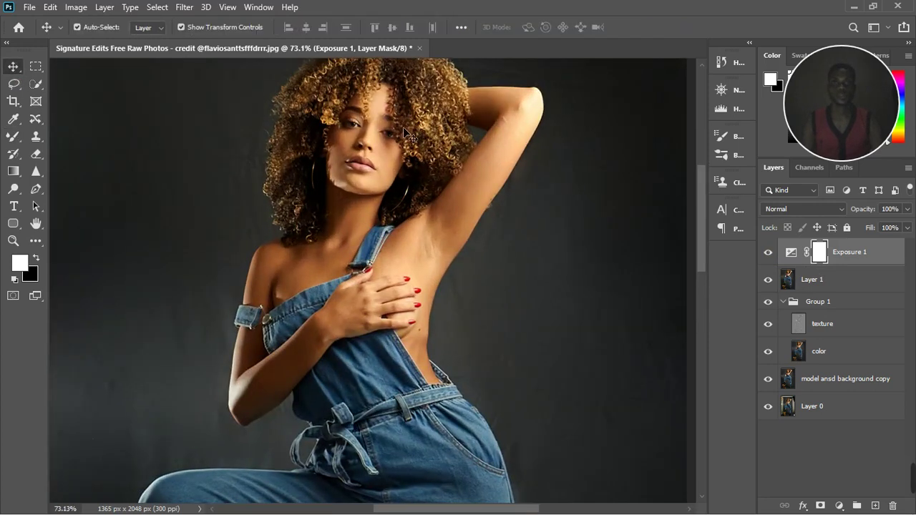
scroll(404, 133, up, 2)
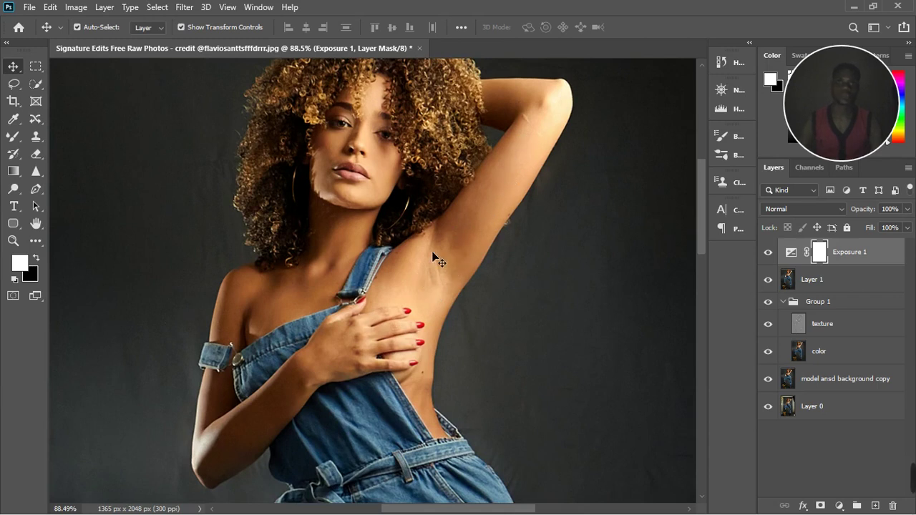
scroll(470, 224, down, 6)
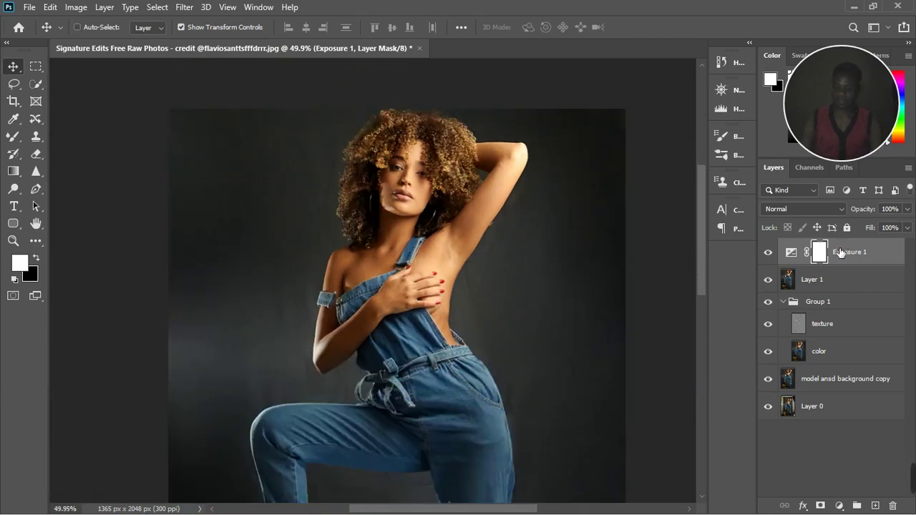
Stamp all visible layers into a new merged layer above Exposure 1 and duplicate it twice
key(ctrl+alt+shift+e)
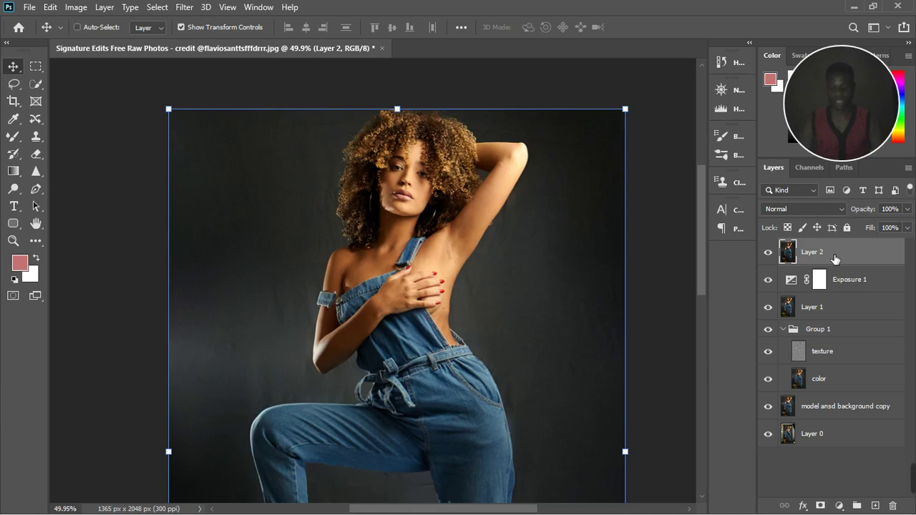
key(ctrl+j)
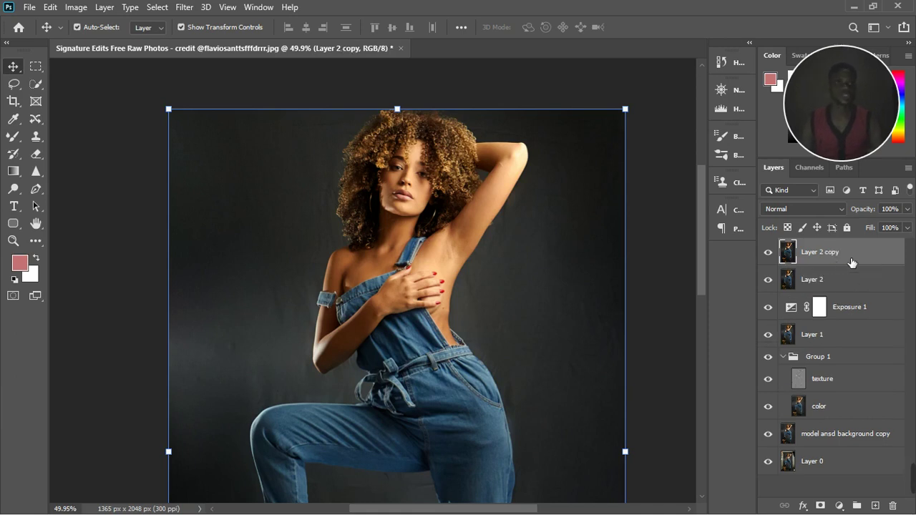
key(ctrl+j)
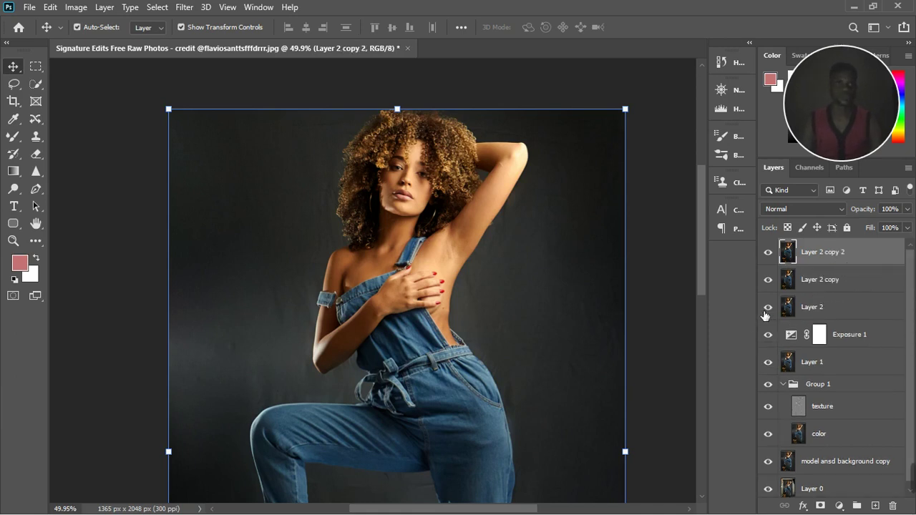
Group the Exposure 1 adjustment and Layer 1 together, leaving the texture and color layers out of the new group
click(849, 346)
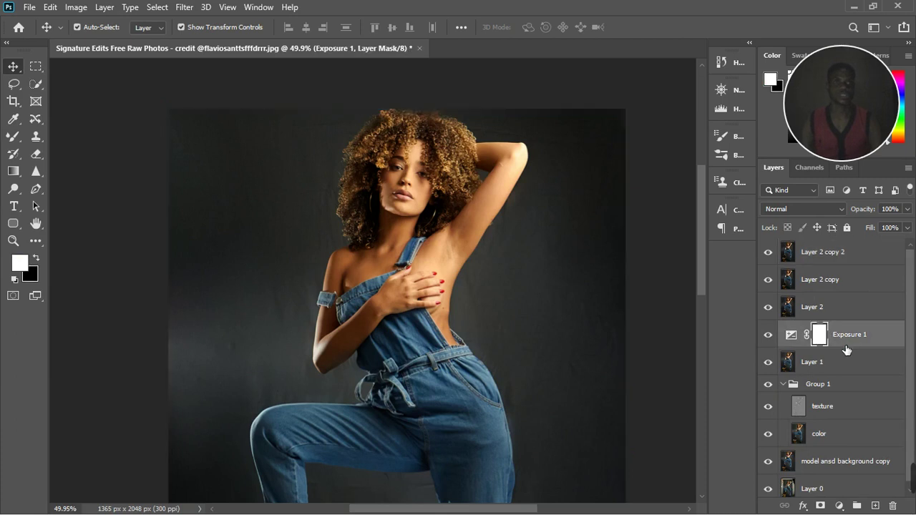
scroll(864, 443, down, 1)
shift+click(865, 440)
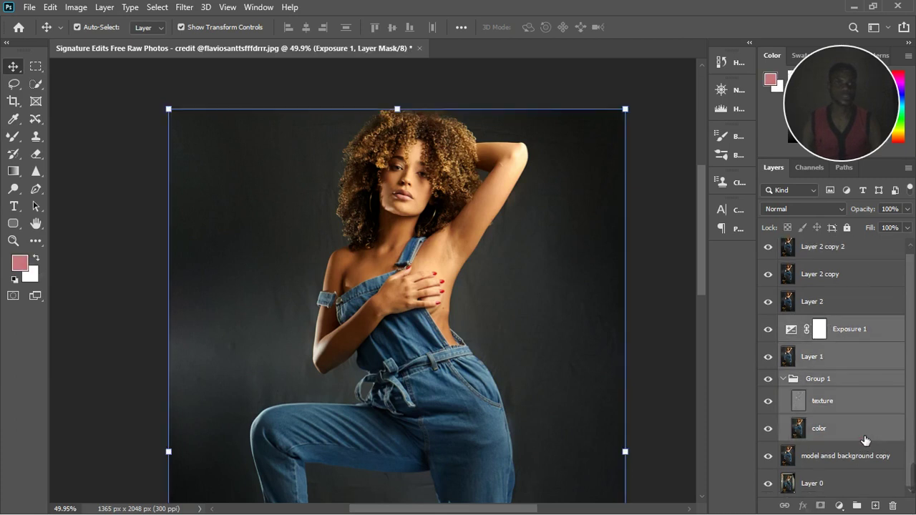
click(850, 367)
shift+click(864, 332)
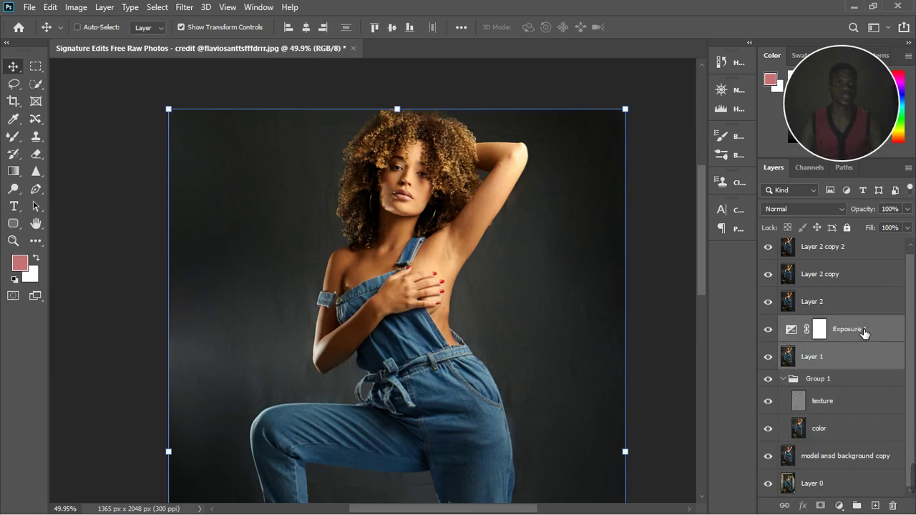
click(865, 505)
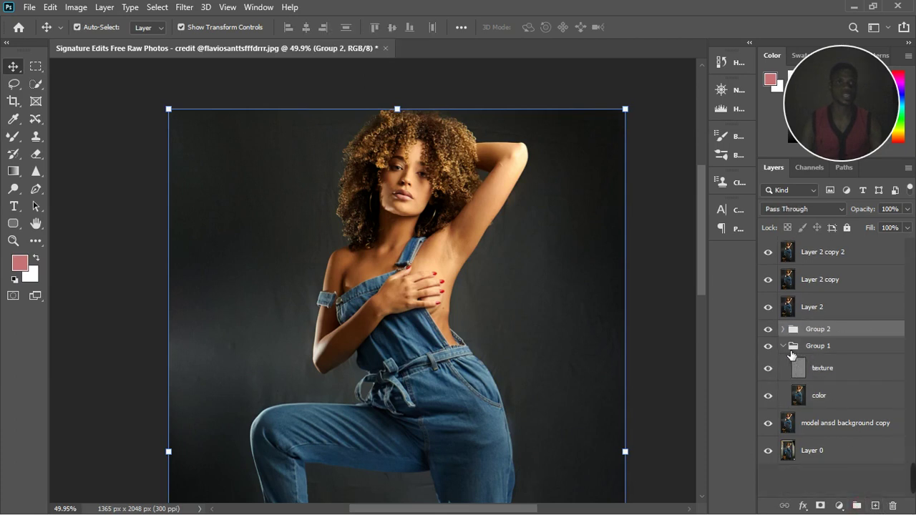
Hide Layer 2, Group 1 and Group 2, and rename the two upper Layer 2 copies as color and textuire
click(768, 330)
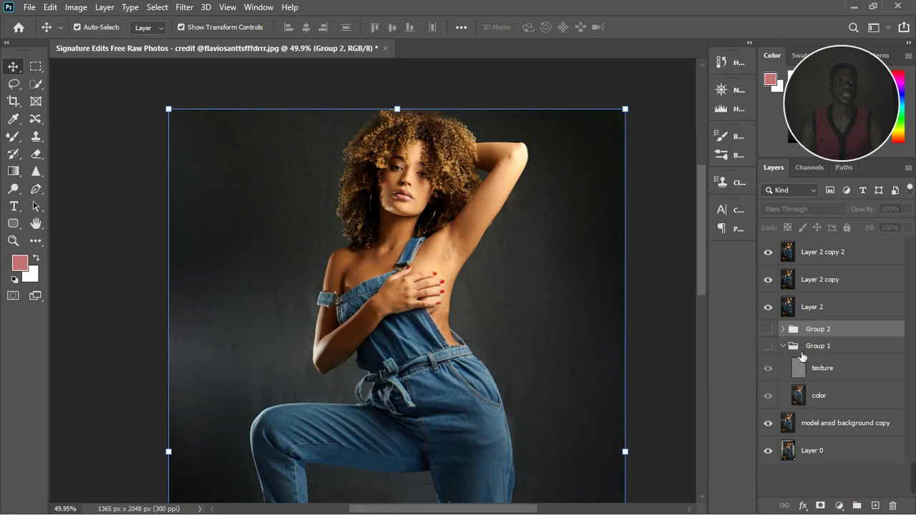
click(784, 345)
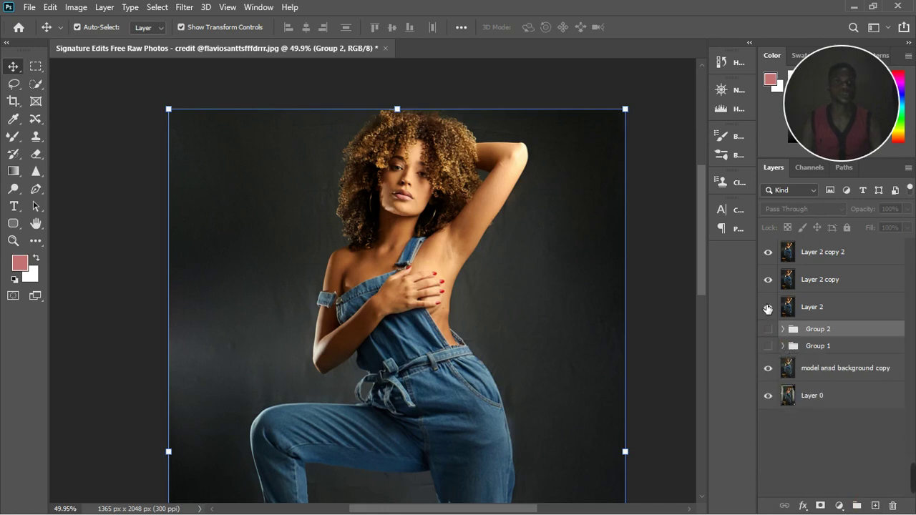
click(842, 282)
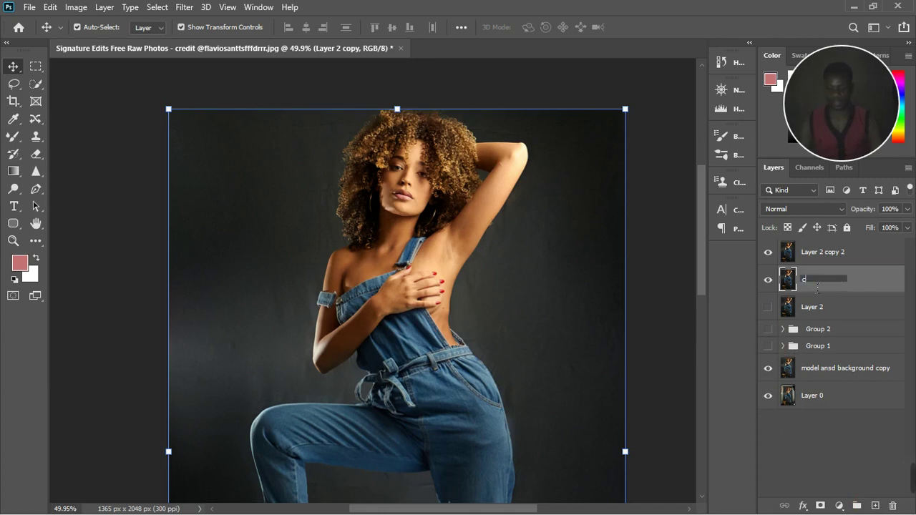
key(Return)
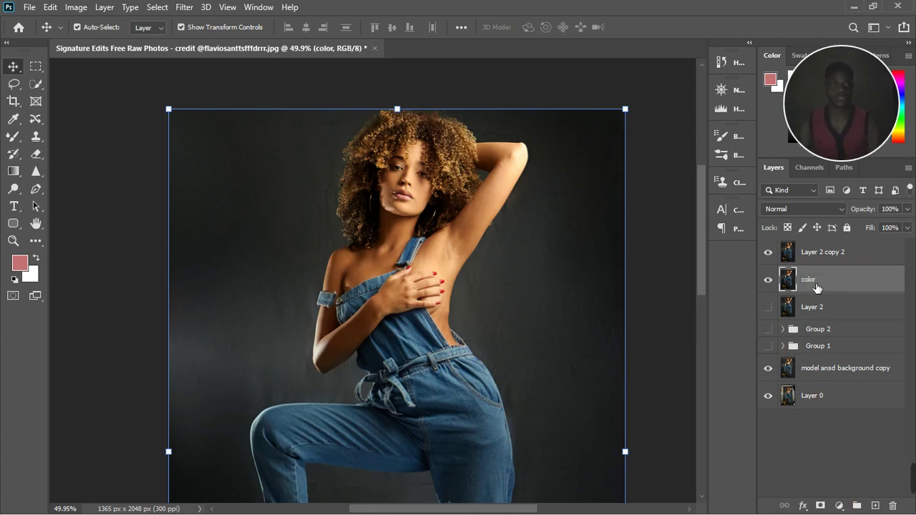
click(841, 262)
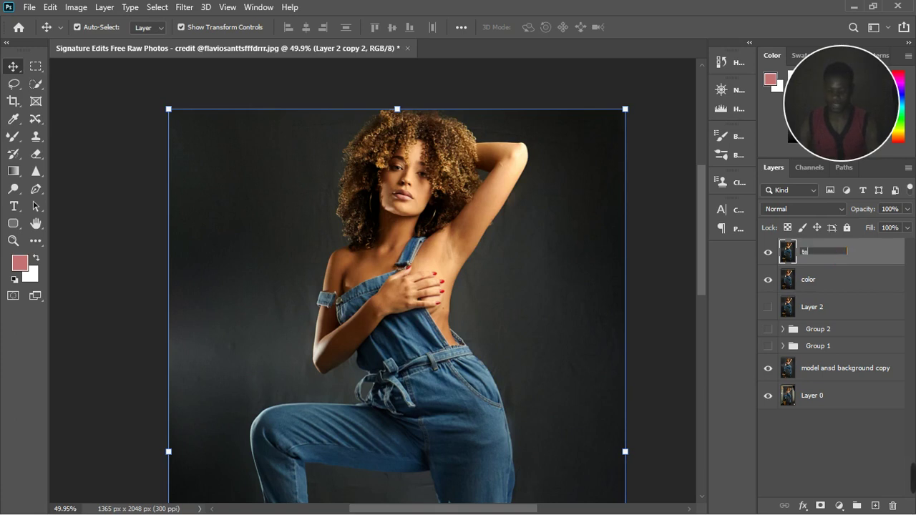
text(textuire)
key(Return)
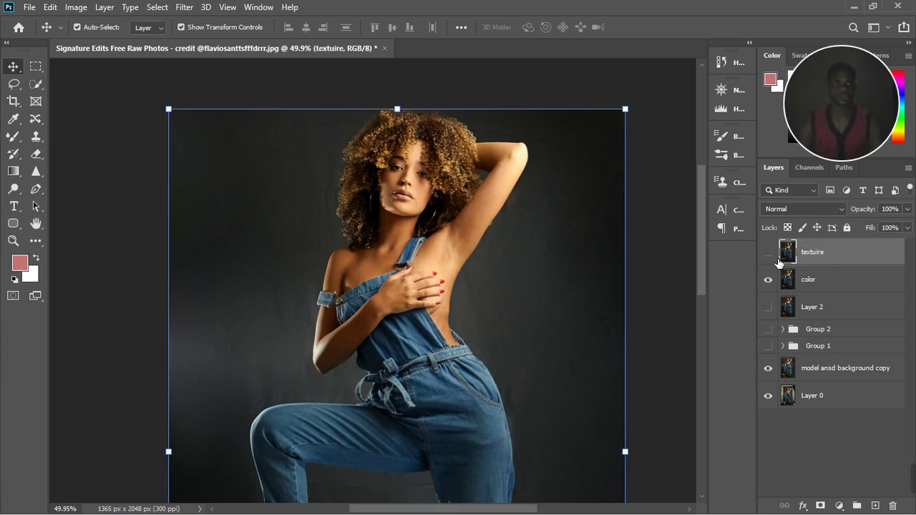
Hide the textuire layer and apply a Gaussian Blur with a 3.7 pixel radius to the color layer
click(835, 293)
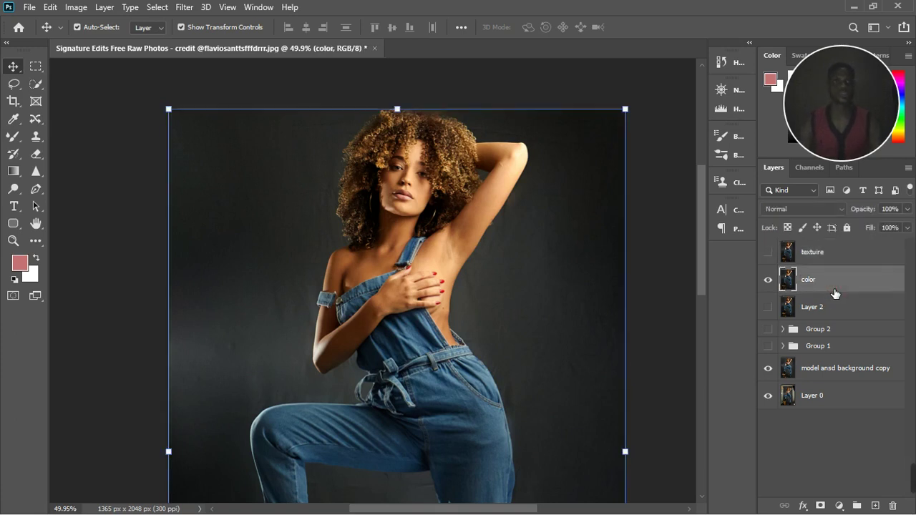
click(182, 9)
mouse_move(236, 146)
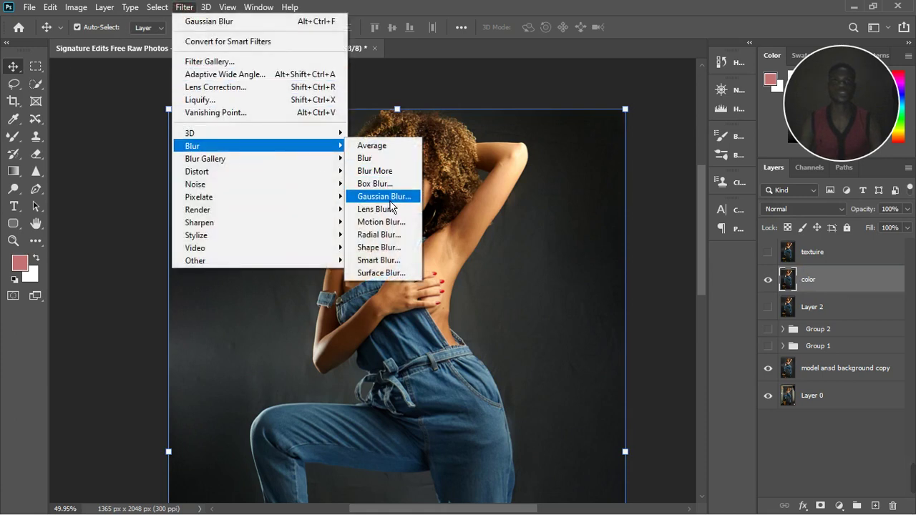
click(390, 200)
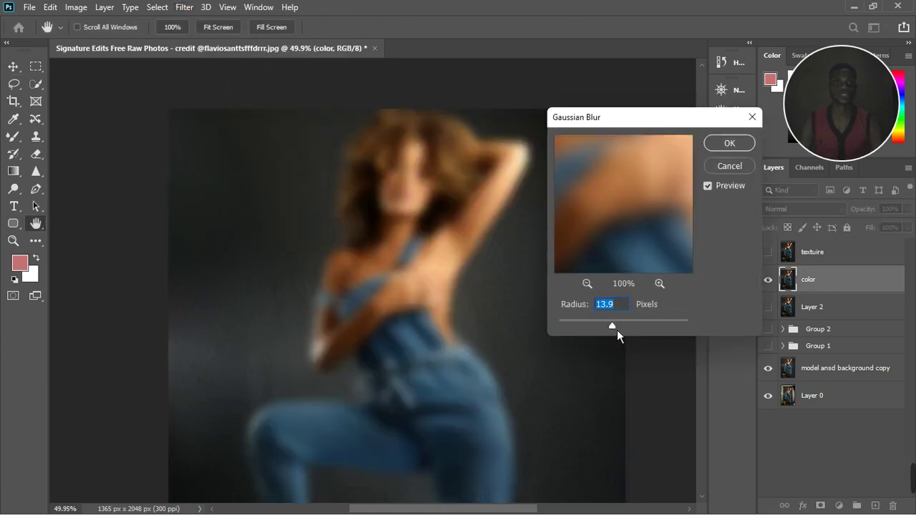
mouse_move(590, 332)
mouse_down()
mouse_move(582, 331)
mouse_move(591, 334)
mouse_up()
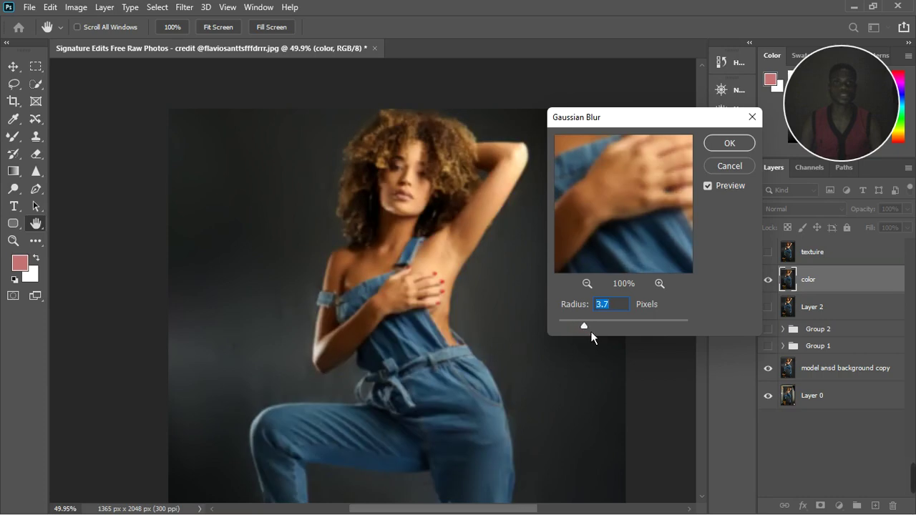
click(742, 146)
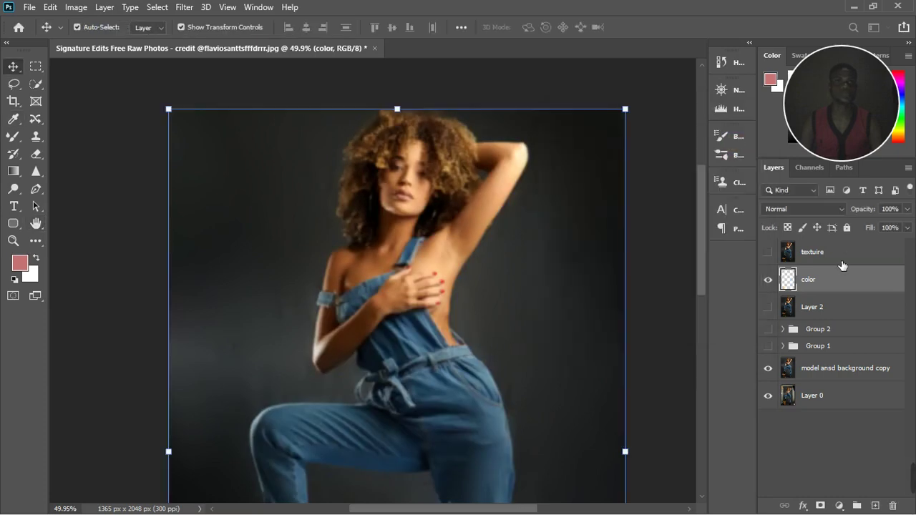
Show the textuire layer and run Apply Image on it from the color layer with Subtract blending, Scale 2 and Offset 128
click(792, 256)
click(768, 252)
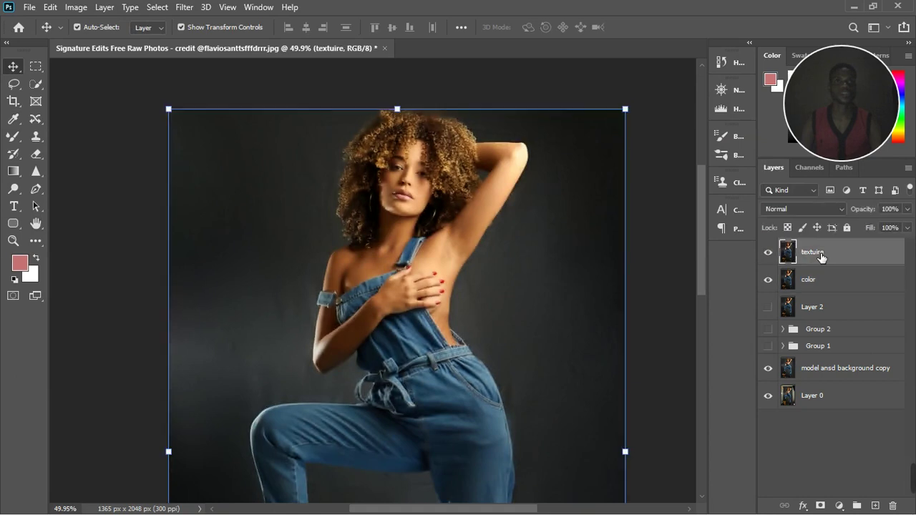
click(76, 8)
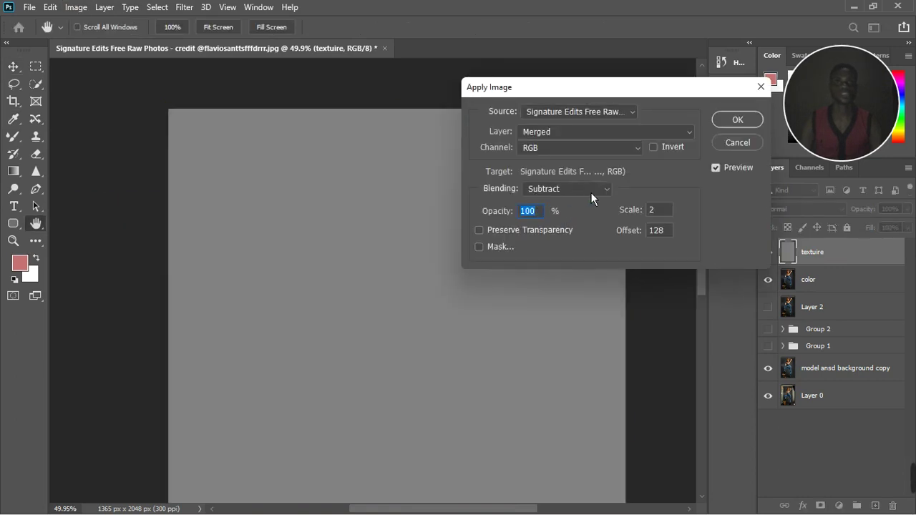
click(583, 139)
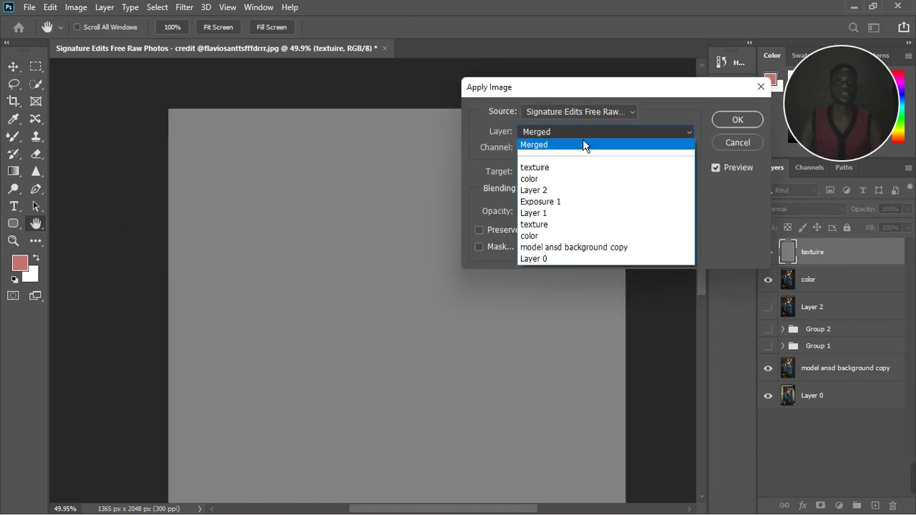
click(582, 138)
click(607, 133)
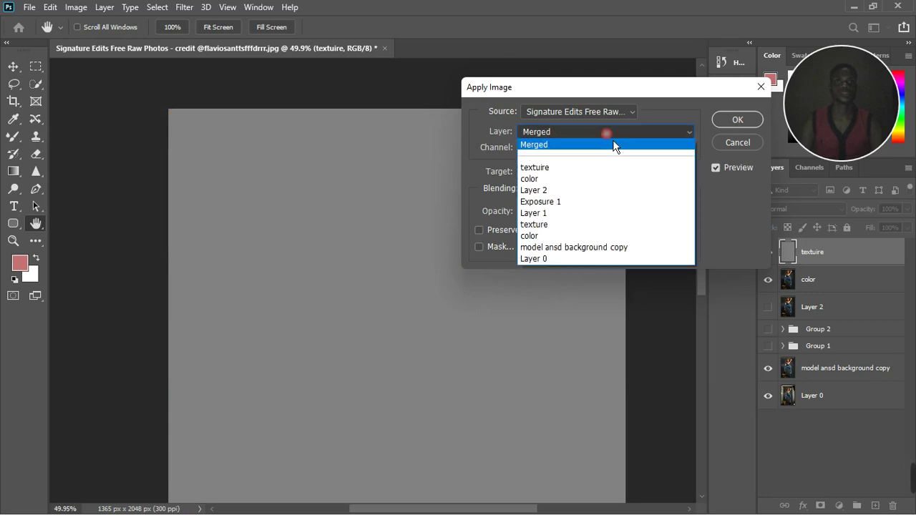
click(573, 180)
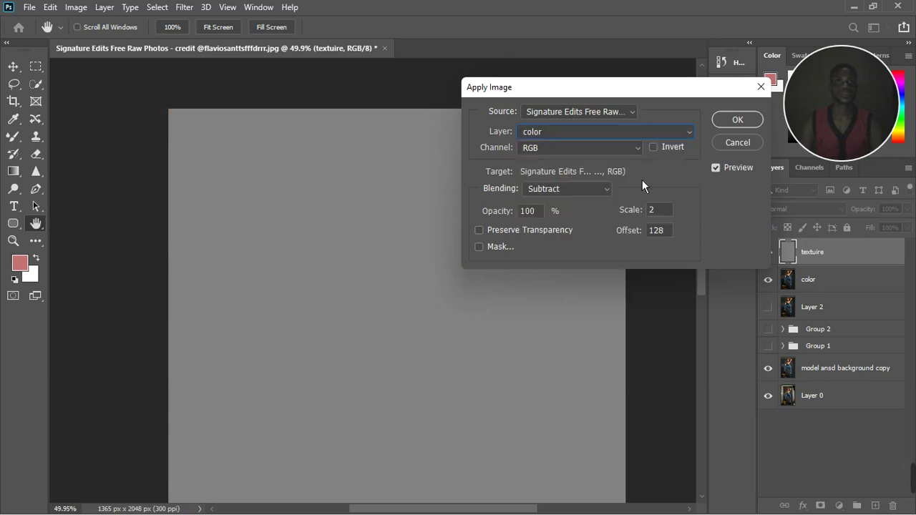
click(739, 125)
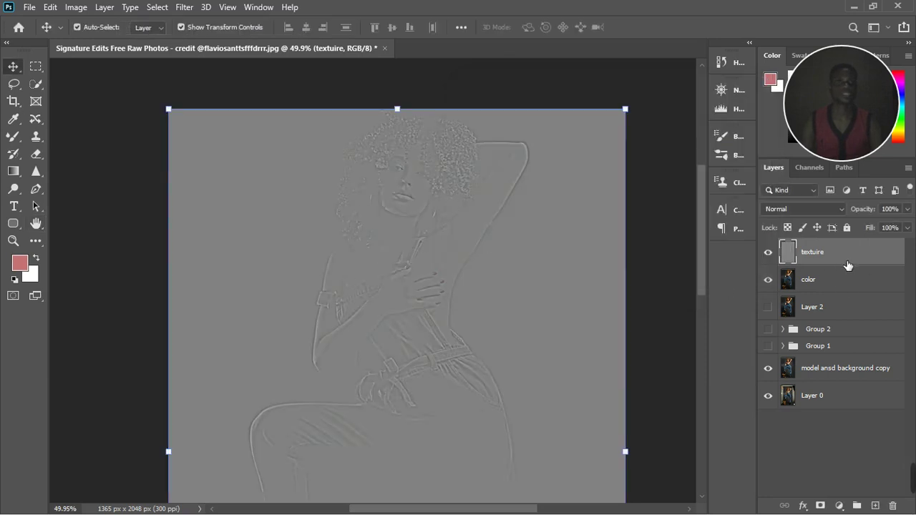
Group the textuire and color layers together and expand the new group
shift+click(845, 283)
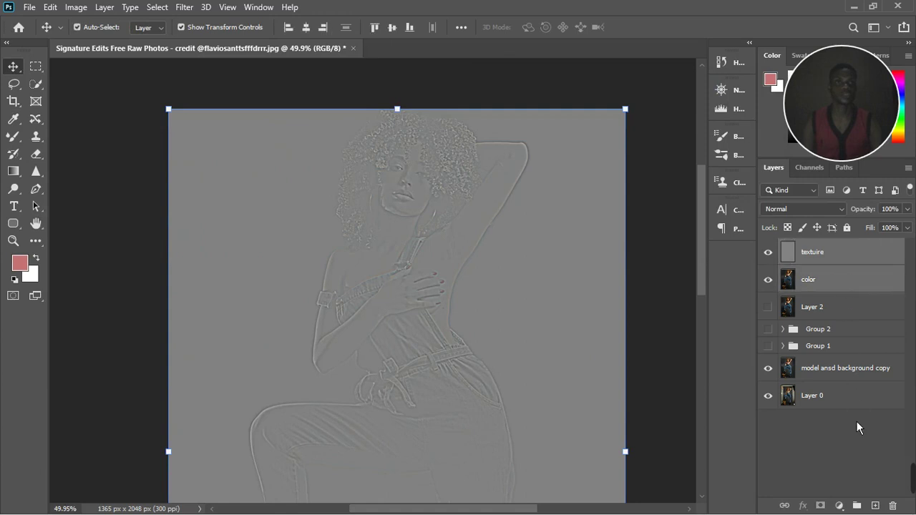
click(858, 506)
click(783, 247)
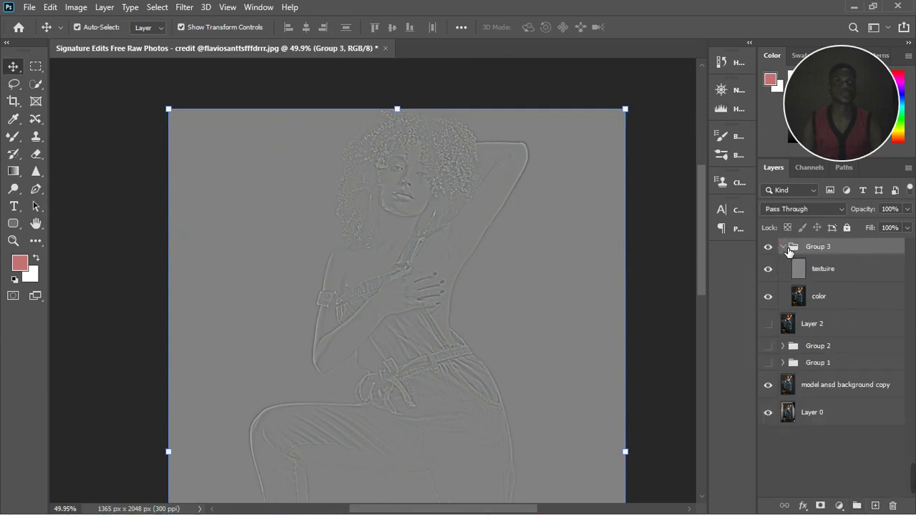
Set the textuire layer's blending mode to Linear Light
click(838, 272)
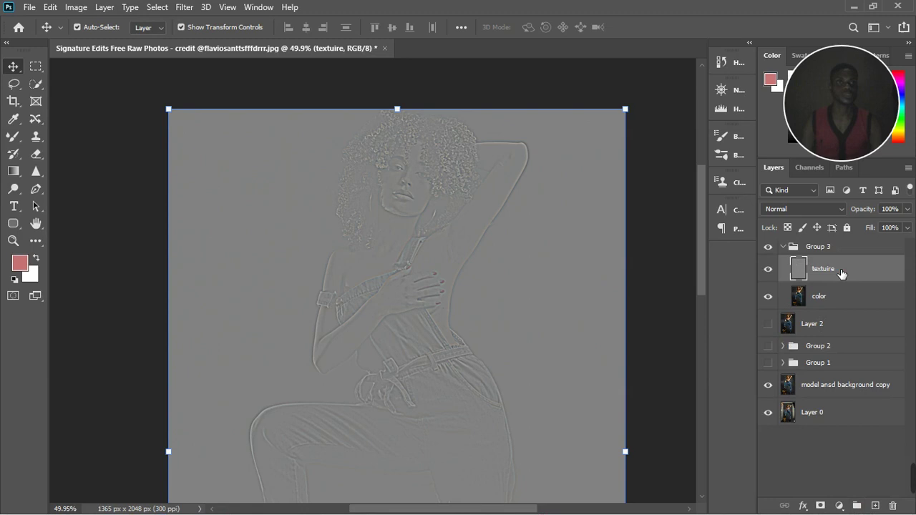
click(816, 215)
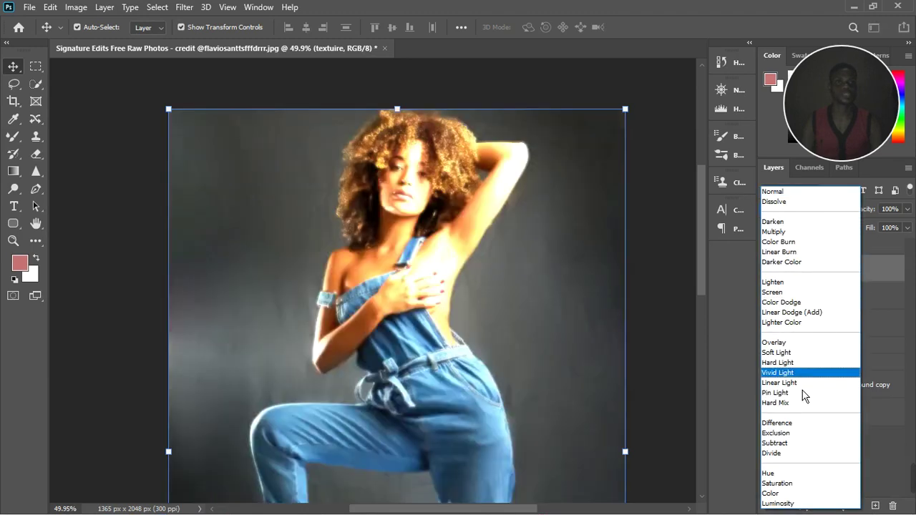
click(802, 390)
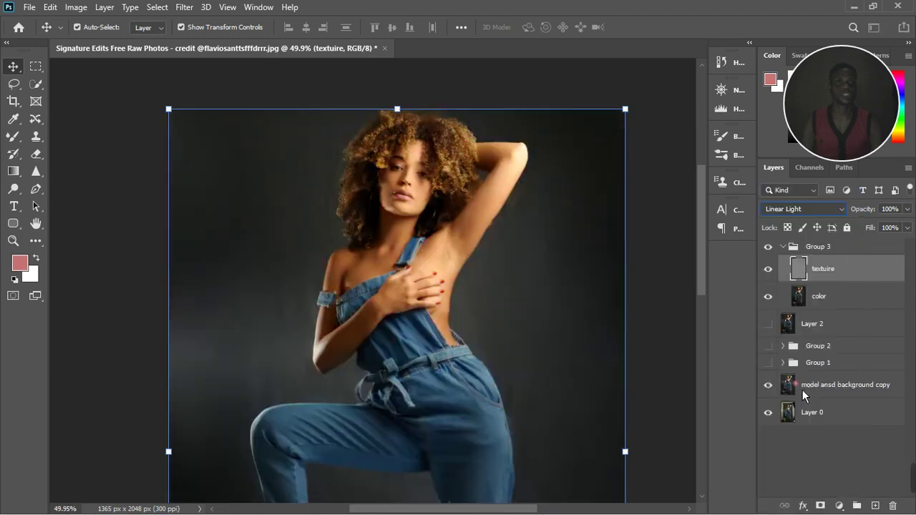
click(803, 390)
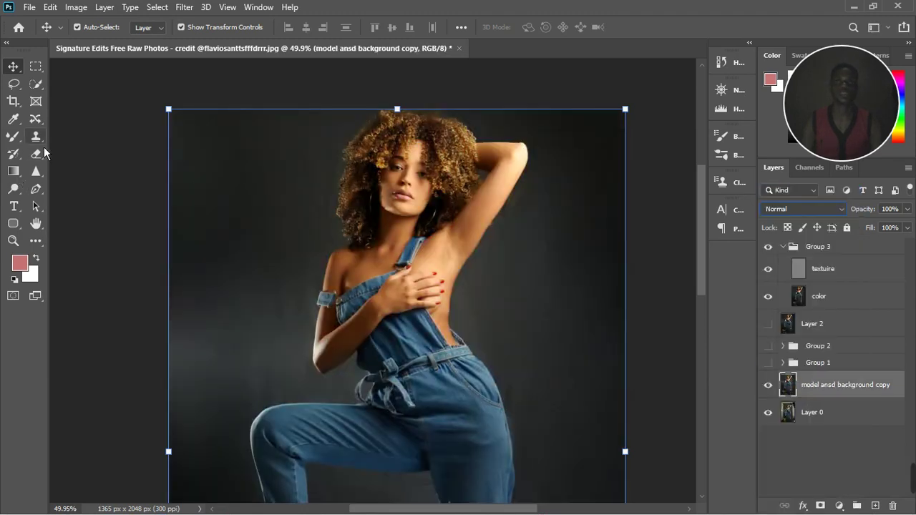
Choose the Mixer Brush for the color layer in Group 3 and reduce its brush size to 50
click(13, 136)
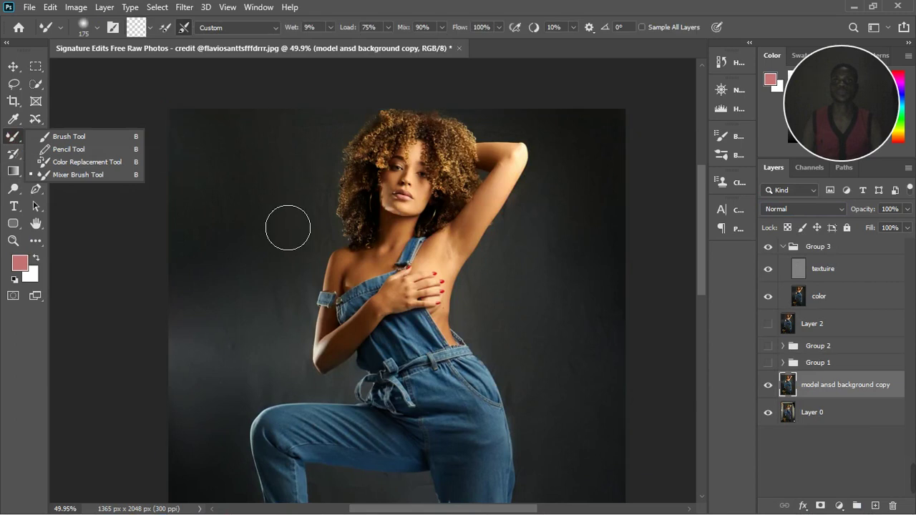
click(852, 310)
scroll(528, 250, up, 3)
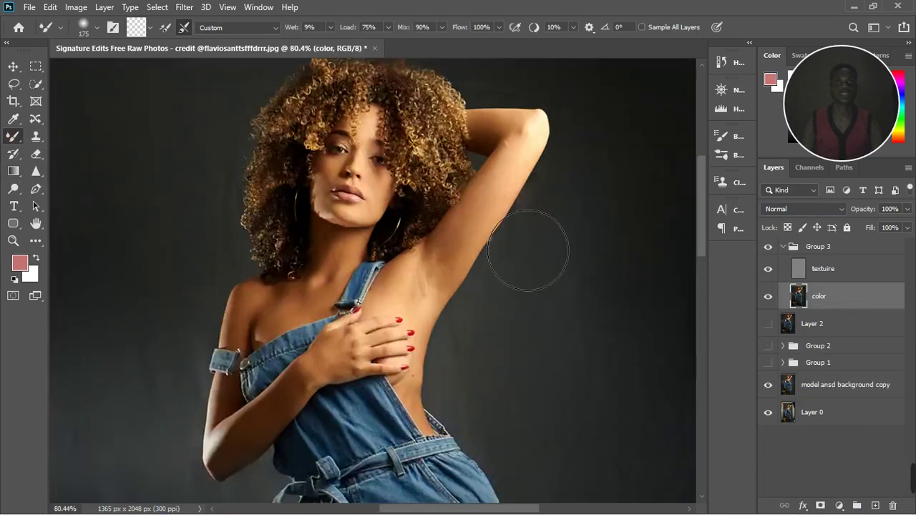
scroll(528, 251, up, 2)
key(bracketleft)
key(bracketleft)
key(bracketleft)
key(bracketleft)
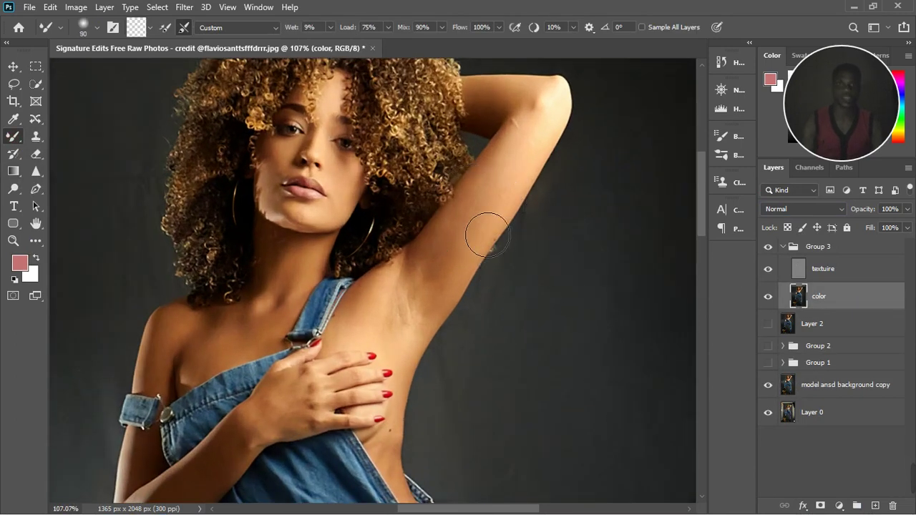
key(bracketleft)
key(bracketleft)
key(bracketleft)
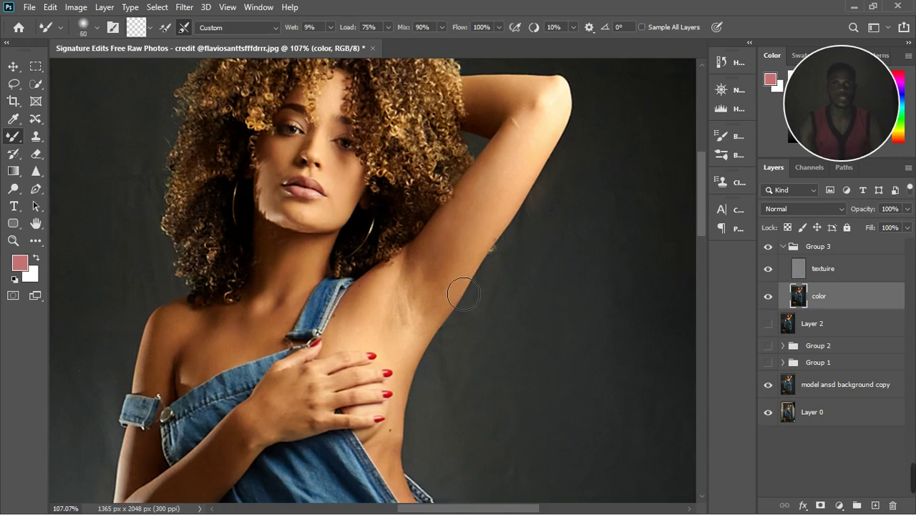
key(bracketleft)
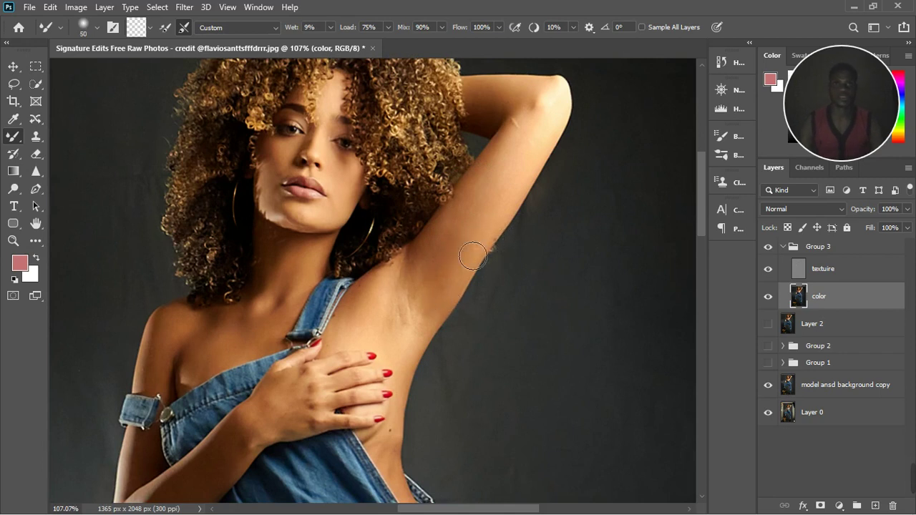
Dab the Mixer Brush along the raised arm and near the armpit on the color layer
click(488, 191)
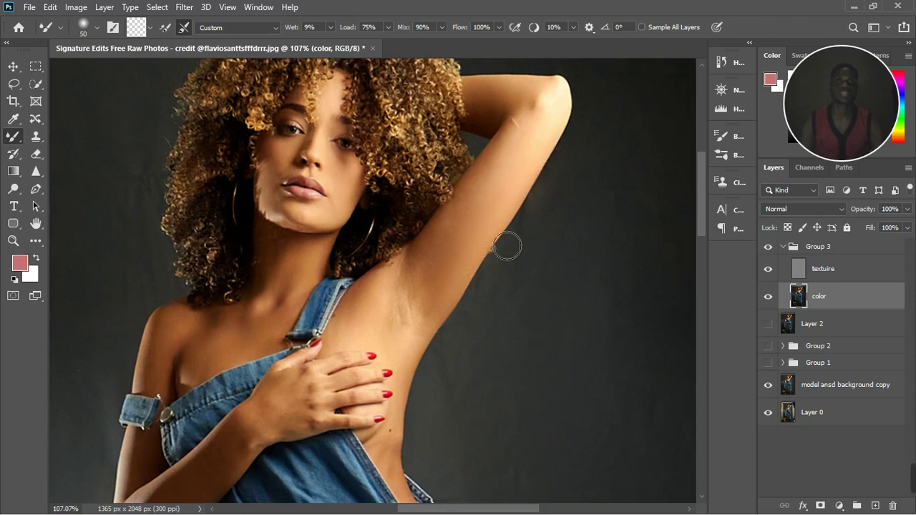
click(438, 331)
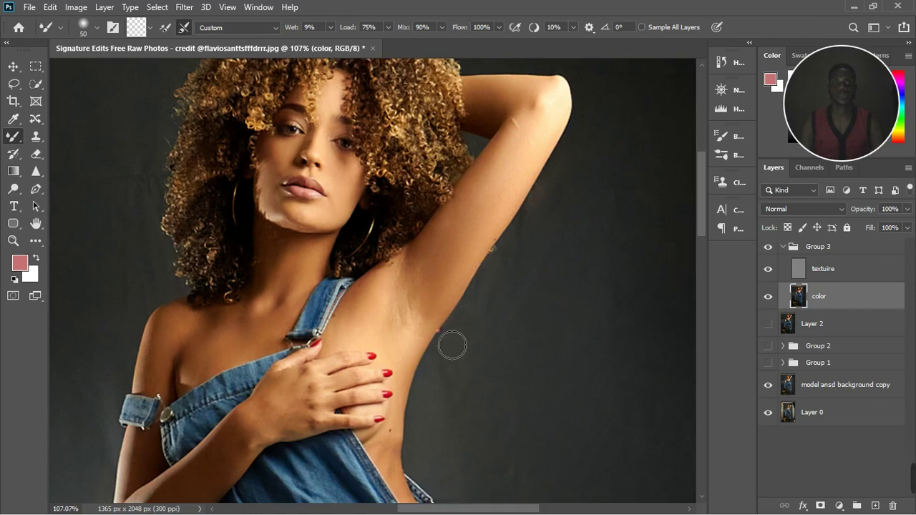
scroll(432, 296, down, 2)
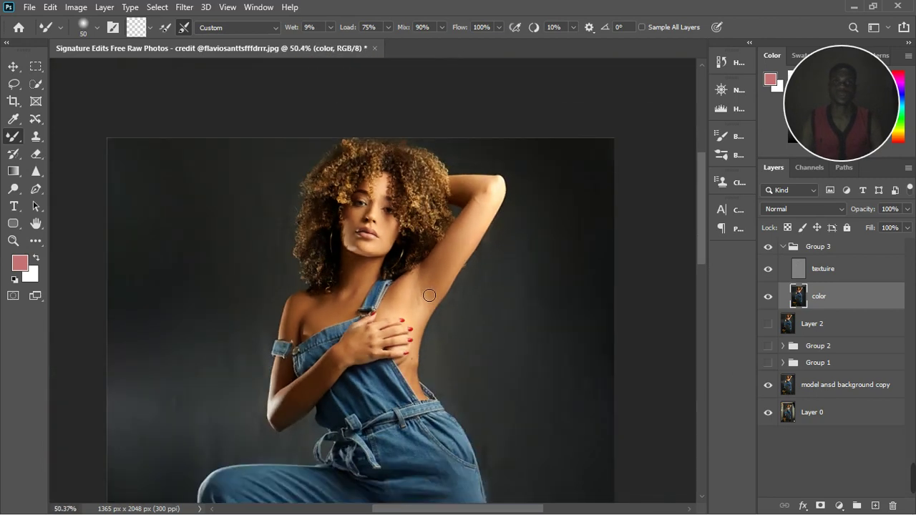
scroll(430, 295, down, 1)
scroll(468, 178, up, 2)
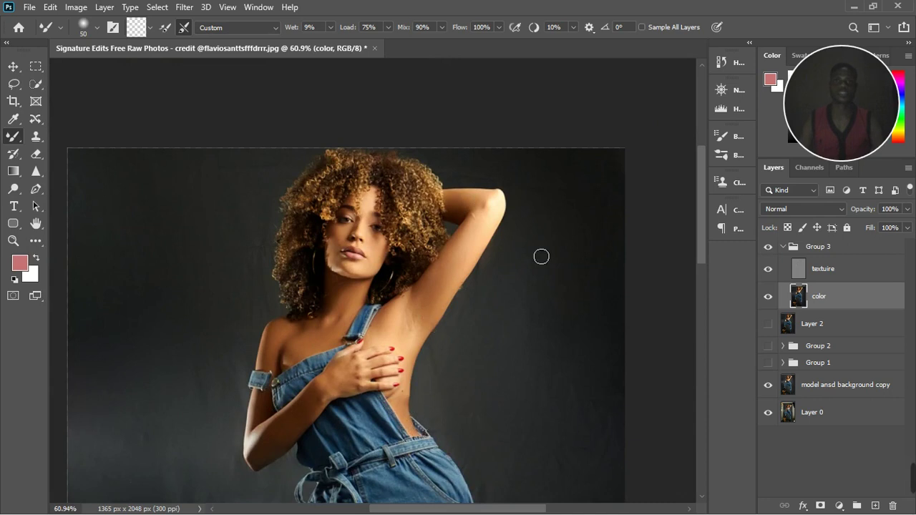
Choose the Clone Stamp for the textuire layer and reduce its brush size to 30
click(858, 276)
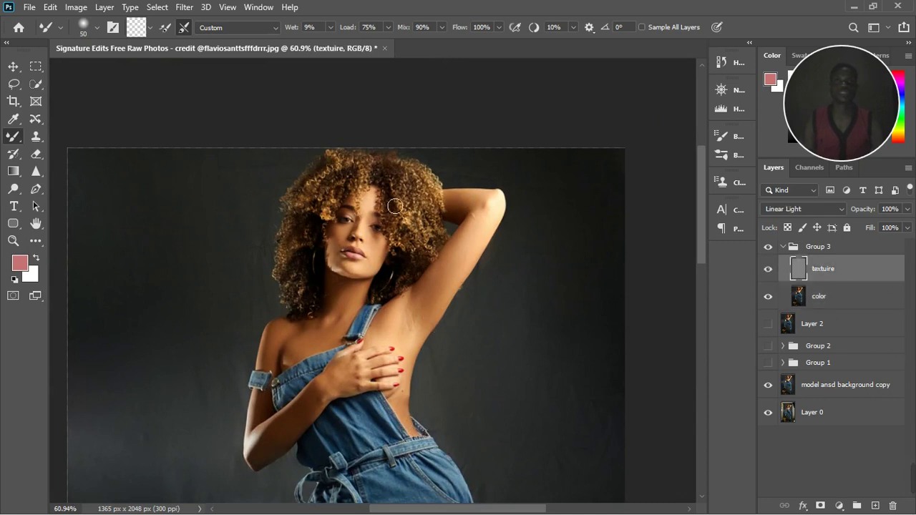
key(s)
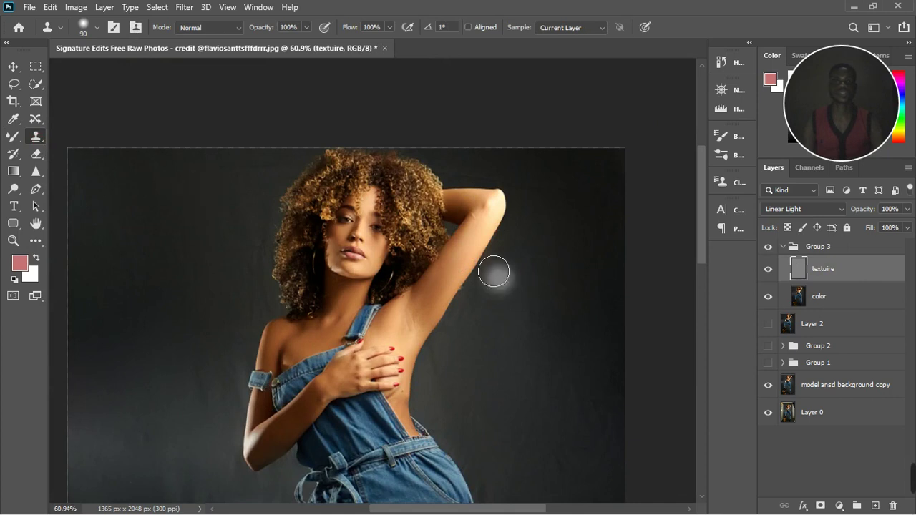
drag(495, 270, 473, 236)
scroll(501, 229, up, 3)
scroll(506, 231, up, 2)
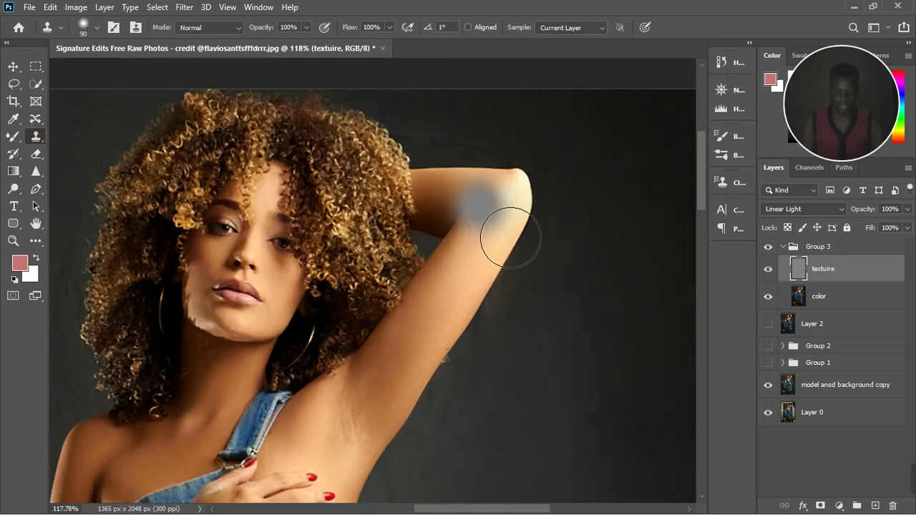
key(bracketleft)
key(bracketleft)
key(bracketleft)
key(bracketleft)
key(bracketleft)
key(ctrl+z)
key(bracketleft)
key(bracketleft)
key(bracketleft)
Turn on aligned sampling and clone clean skin texture over the upper part of the raised arm near the elbow
click(464, 242)
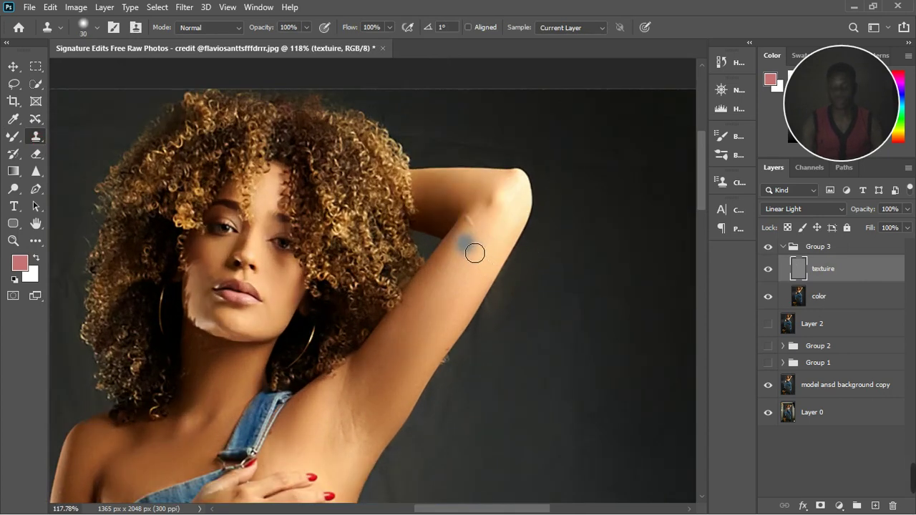
key(ctrl+z)
alt+click(471, 248)
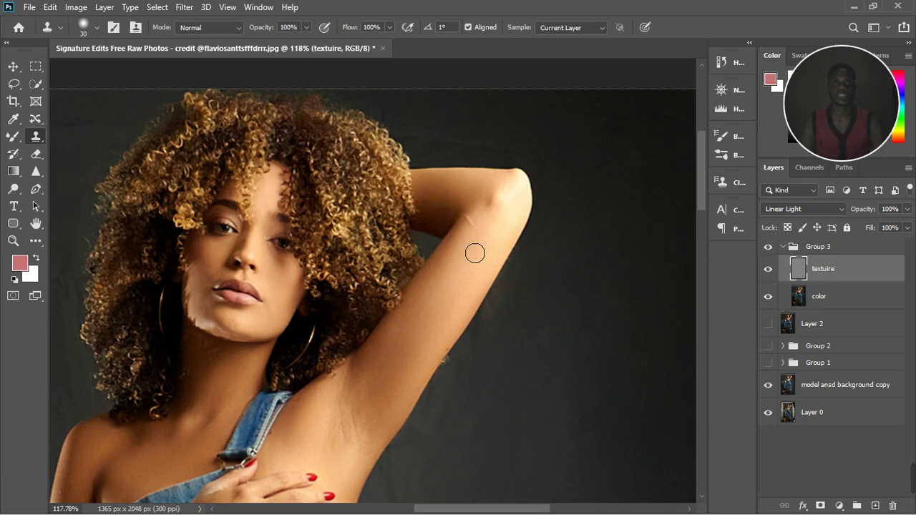
drag(478, 237, 479, 232)
key(ctrl+z)
click(478, 267)
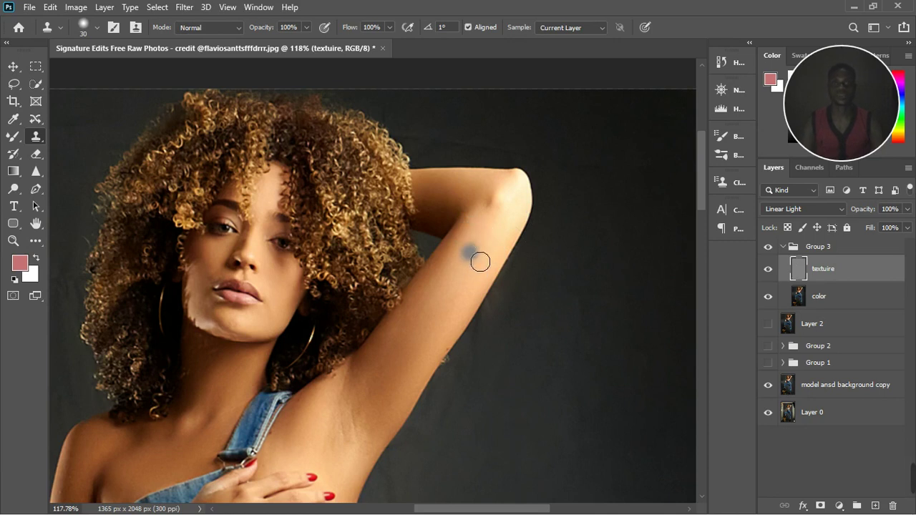
Examine the face and the full figure, and compare the image with Group 3 hidden and shown
scroll(469, 252, down, 2)
scroll(303, 252, up, 5)
scroll(304, 266, down, 2)
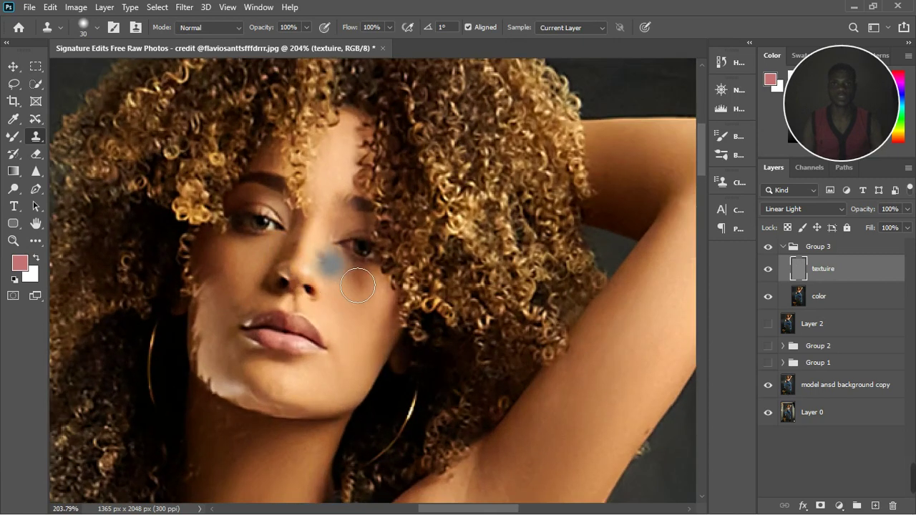
scroll(351, 278, down, 4)
scroll(351, 282, down, 4)
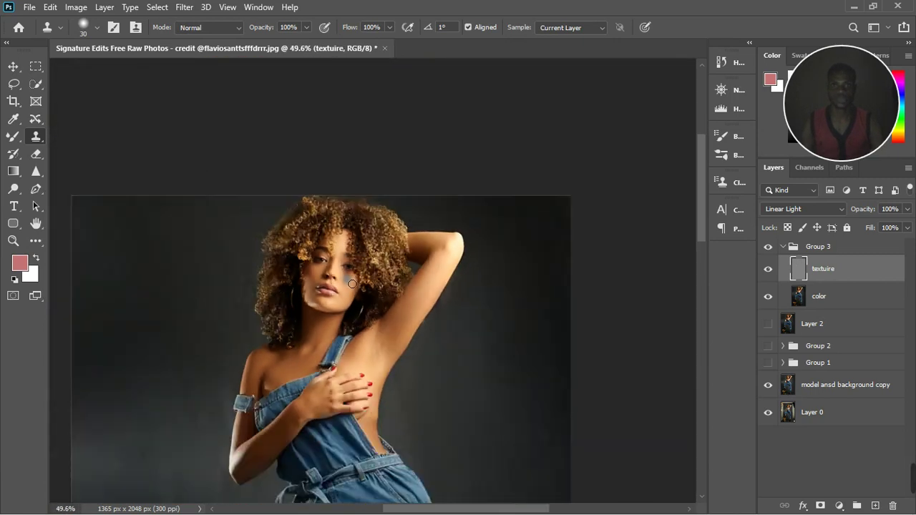
scroll(386, 117, up, 1)
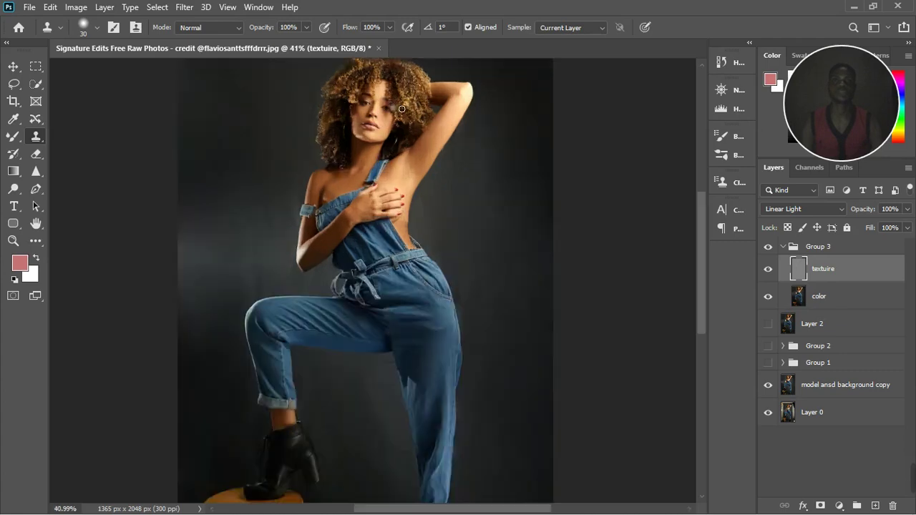
scroll(404, 126, down, 2)
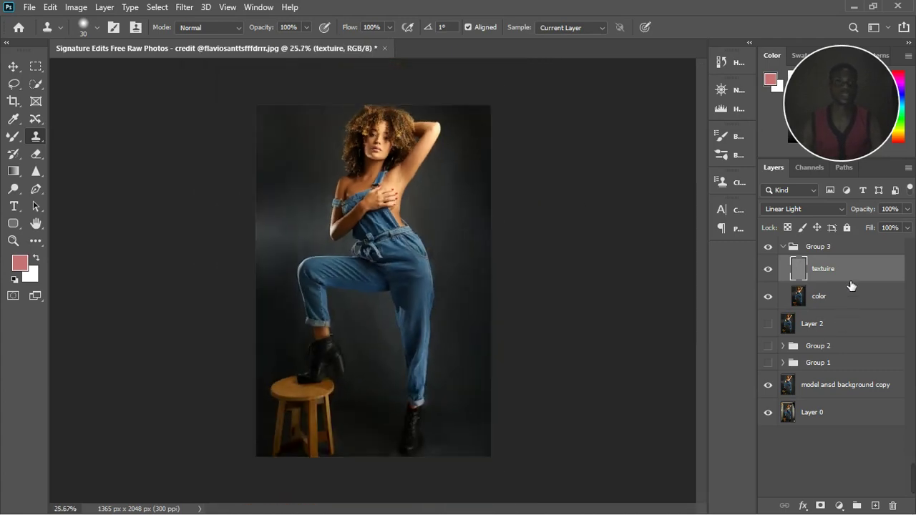
click(783, 246)
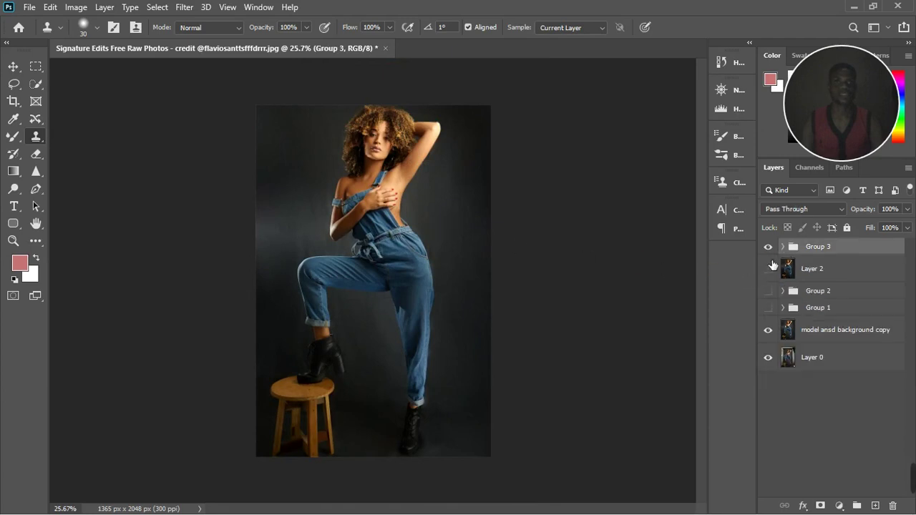
click(776, 251)
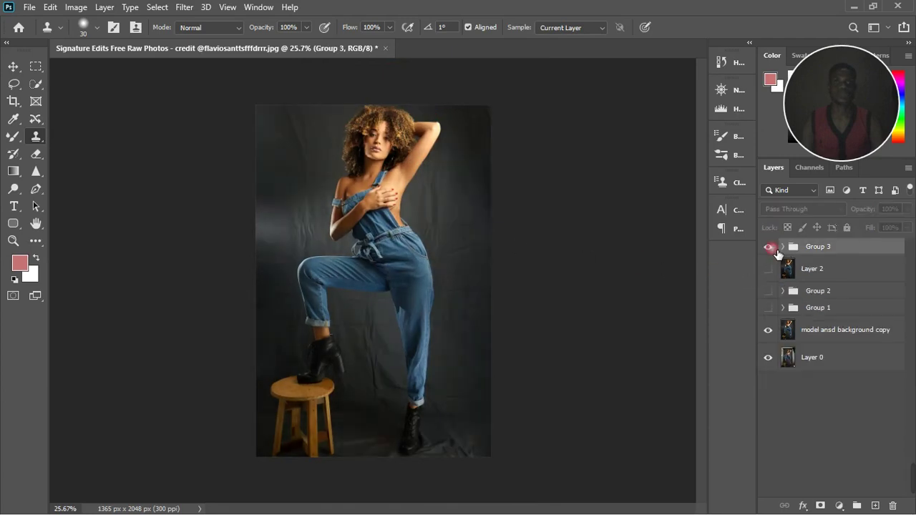
click(777, 250)
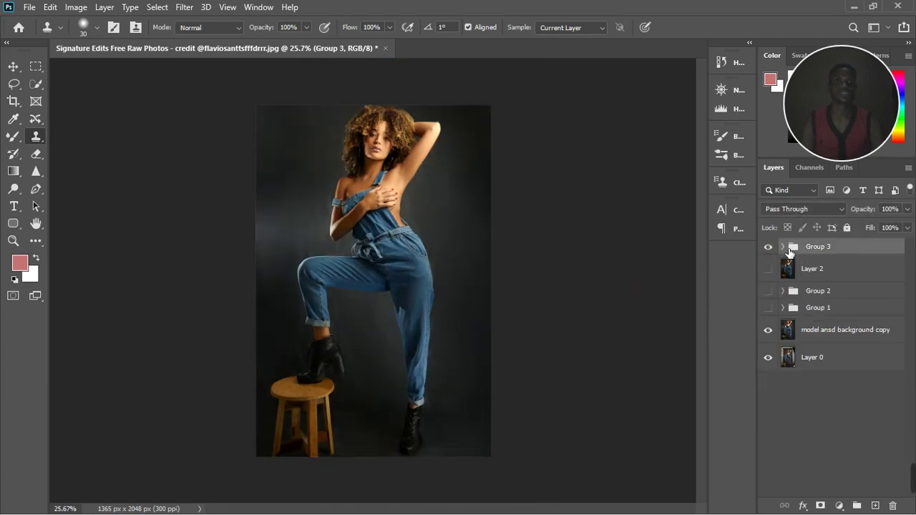
click(783, 246)
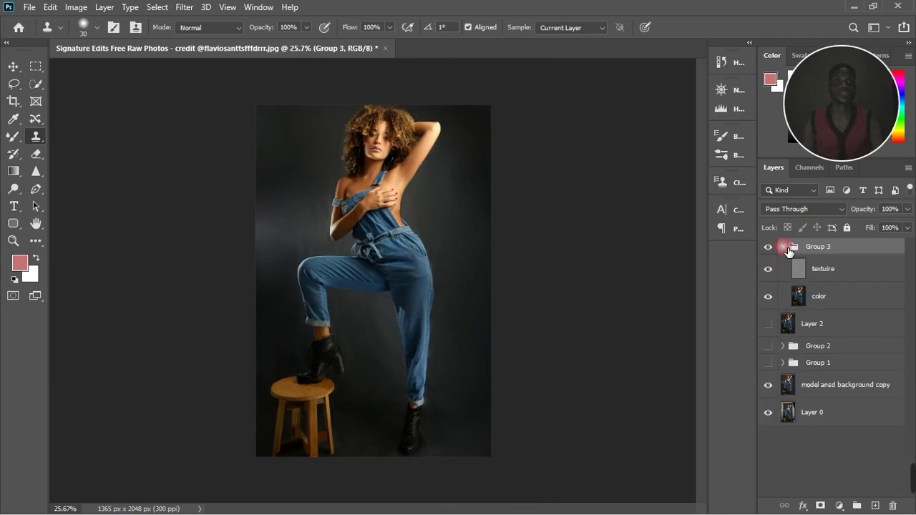
Add a Selective Color adjustment at the top of Group 3 and fine-tune Cyan and Magenta for the Blues
click(839, 506)
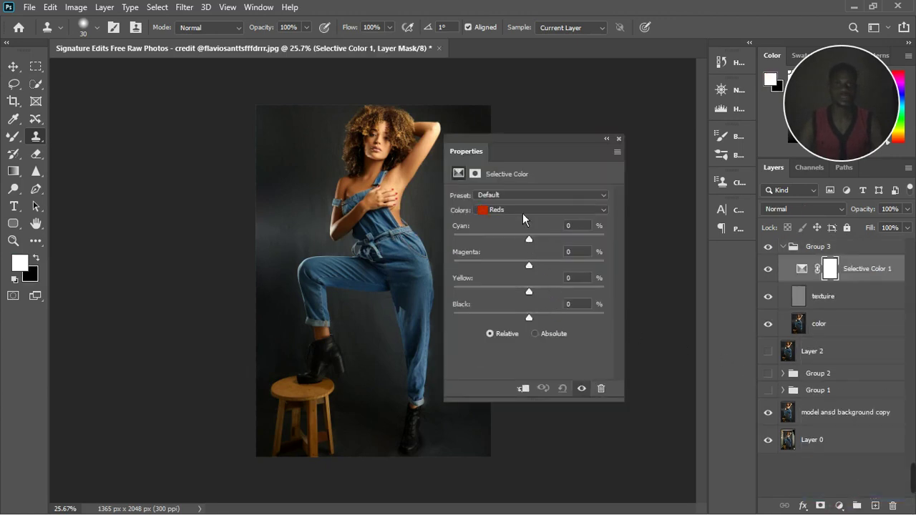
click(522, 210)
click(503, 263)
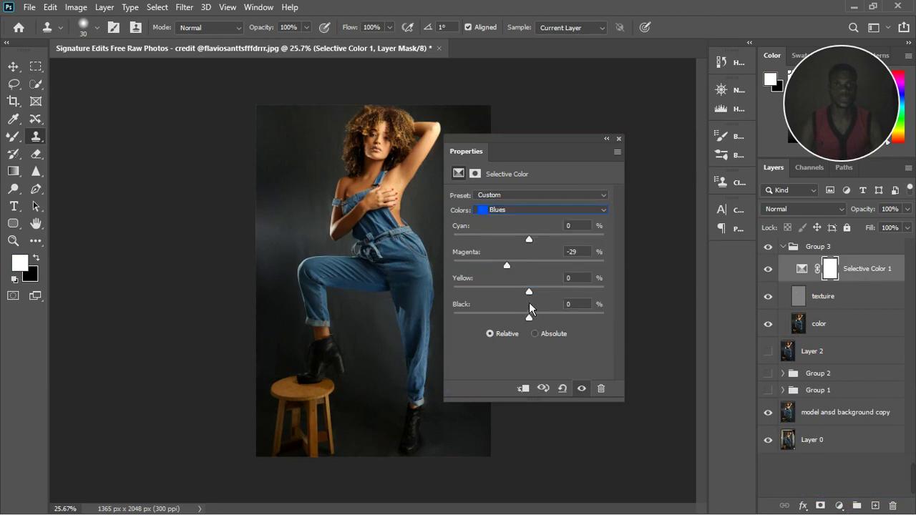
drag(534, 244, 537, 243)
drag(516, 269, 517, 270)
Set the Selective Color adjustment's Cyans to Cyan +10 and Magenta +7
click(542, 209)
click(518, 252)
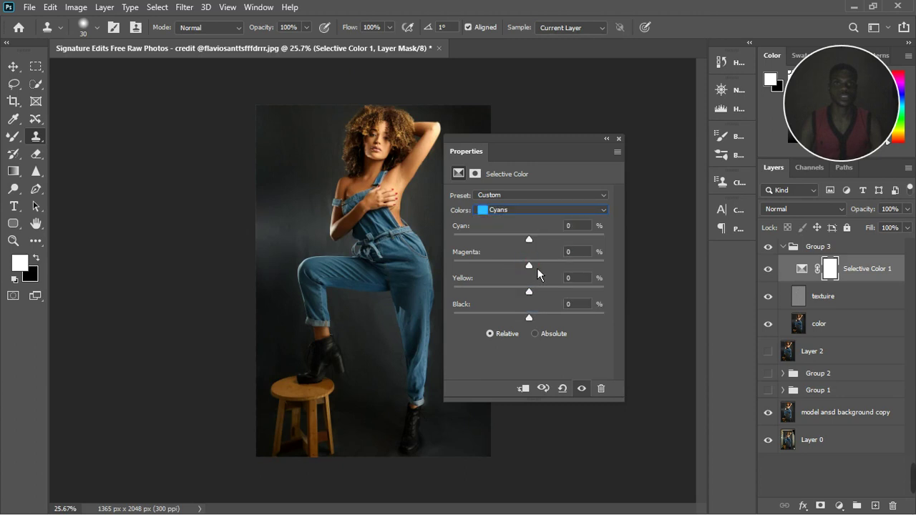
text(-10)
drag(538, 243, 540, 270)
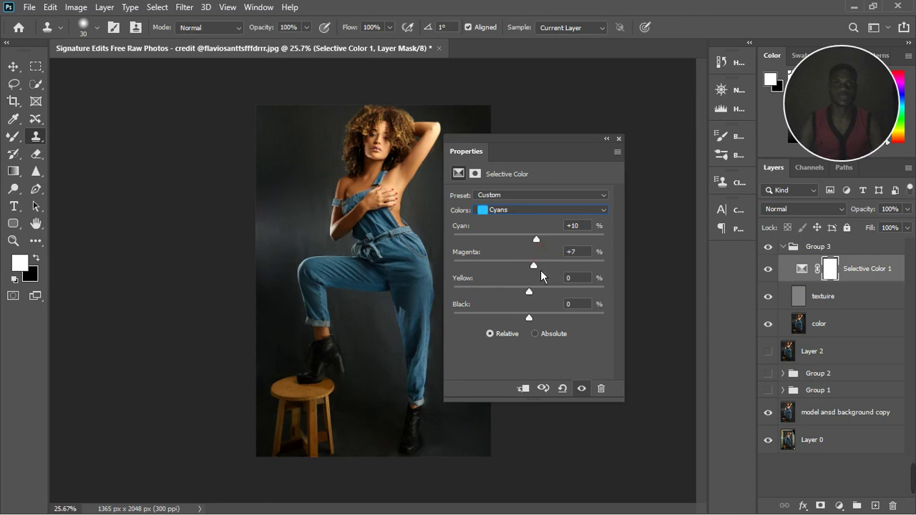
click(619, 139)
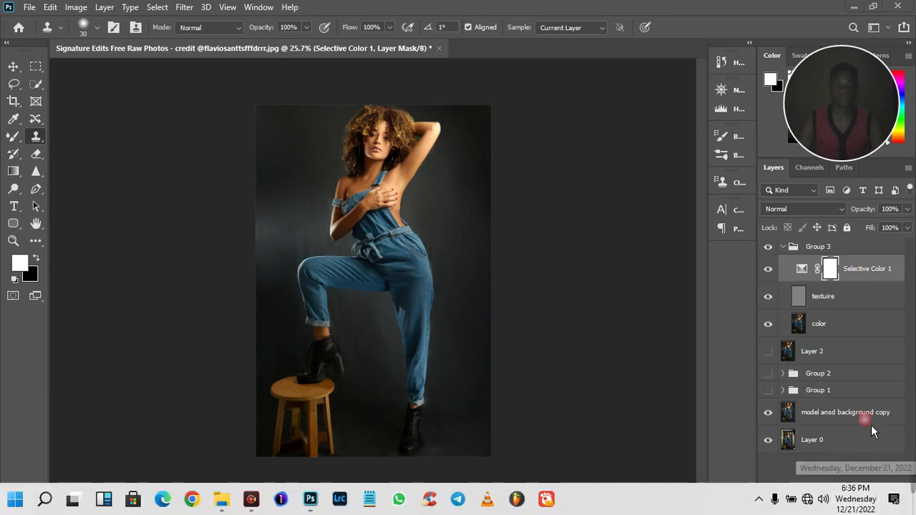
Add a Color Balance adjustment in Group 3 and set its Highlights to Cyan-Red +3, Magenta-Green -7 and Yellow-Blue +7
click(839, 505)
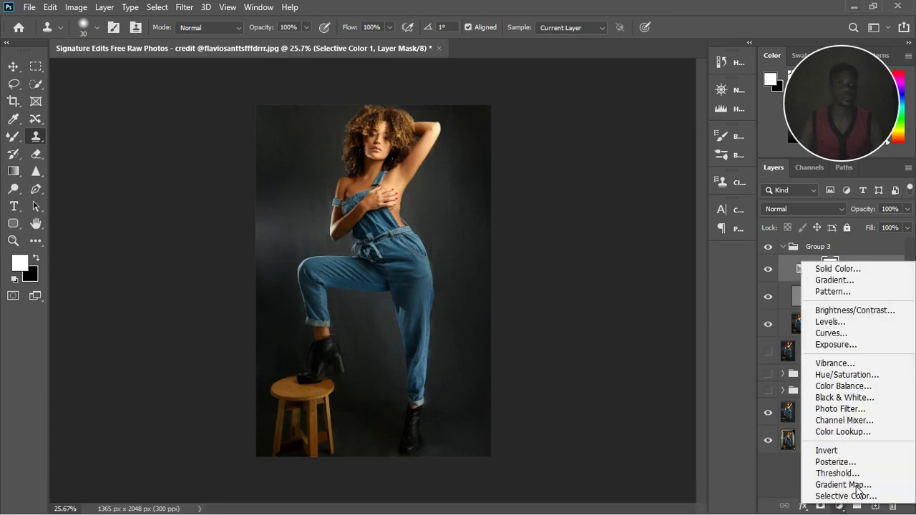
click(843, 386)
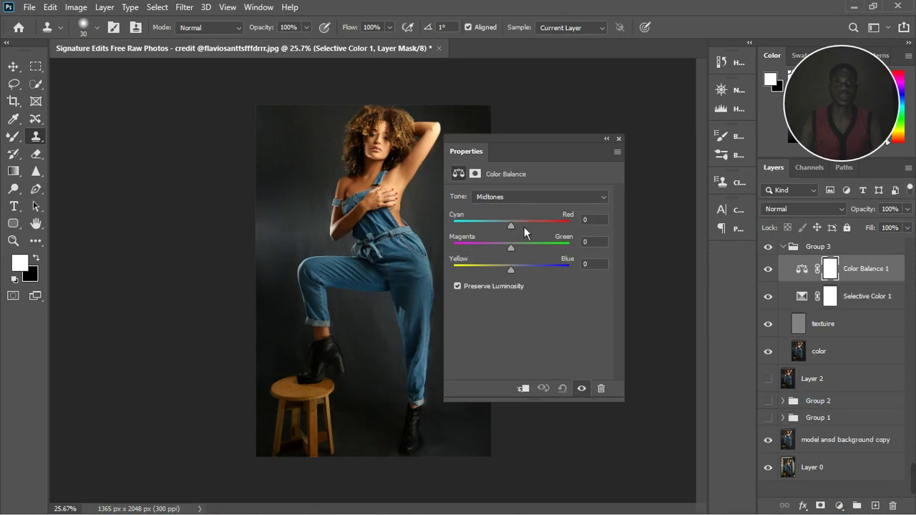
scroll(368, 133, up, 3)
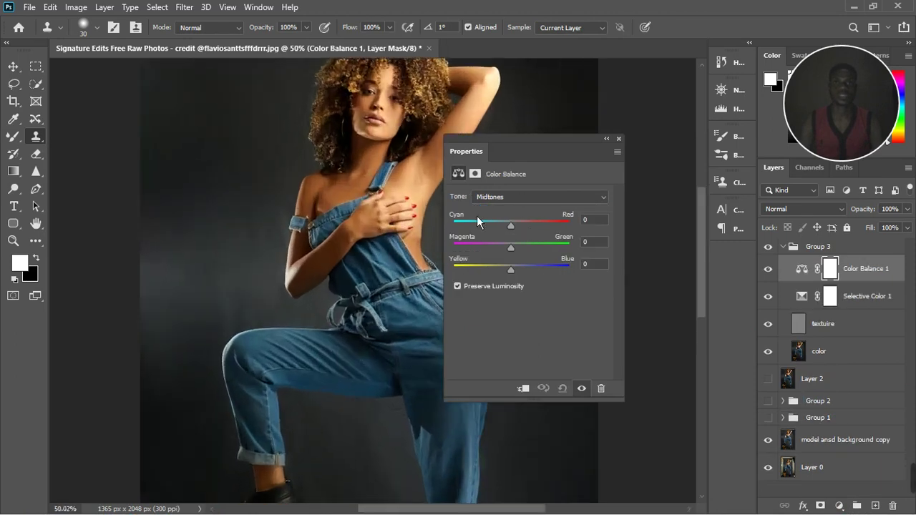
click(520, 204)
click(519, 234)
click(519, 231)
drag(521, 230, 507, 249)
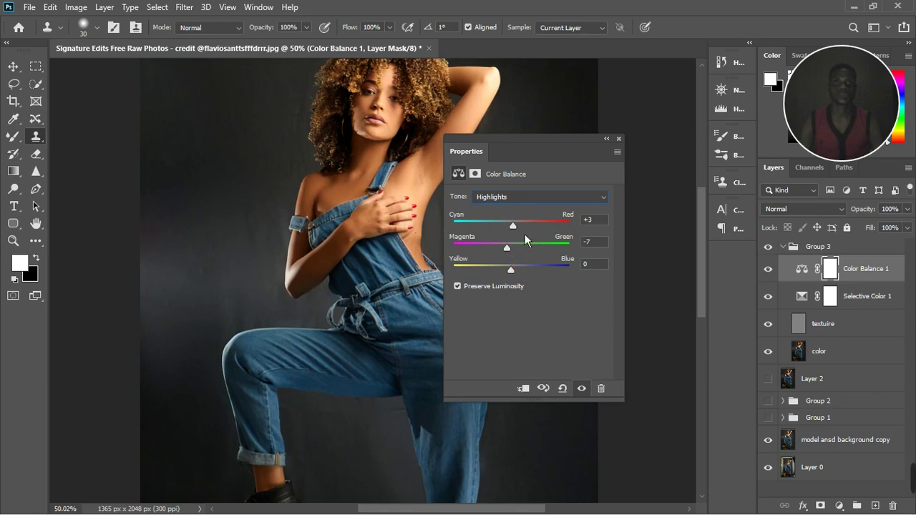
drag(511, 270, 517, 272)
Set the Color Balance Midtones to Cyan-Red -2 and shift them slightly toward magenta
click(522, 197)
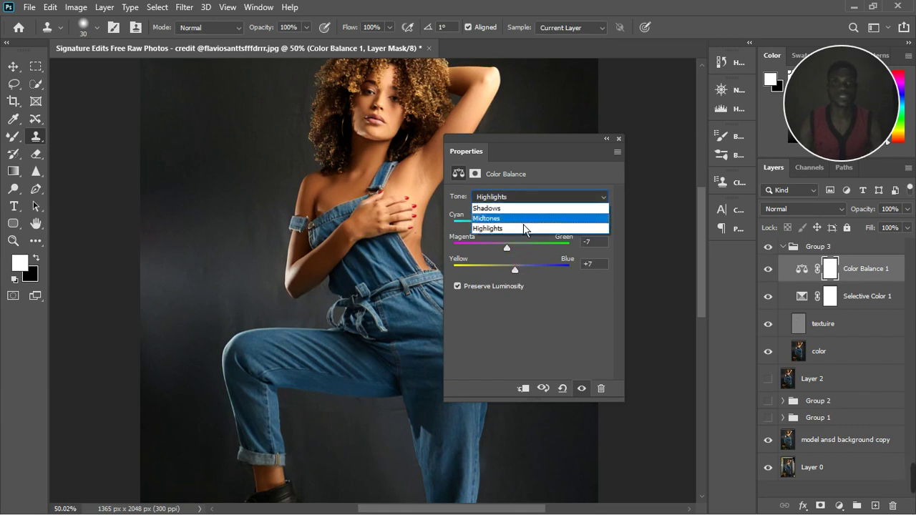
click(525, 219)
mouse_move(517, 233)
mouse_down()
mouse_move(524, 231)
mouse_move(516, 232)
mouse_up()
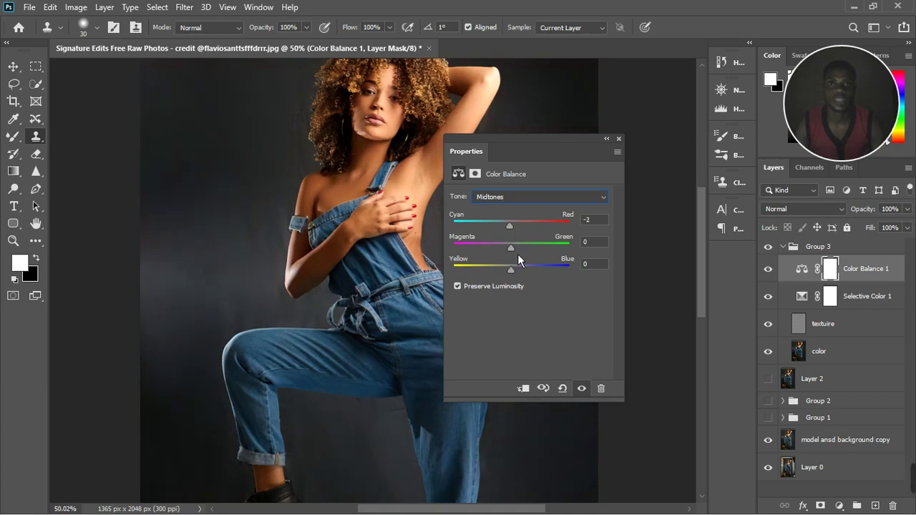
drag(518, 254, 516, 253)
Shift the Color Balance Shadows slightly toward blue
click(528, 199)
click(527, 216)
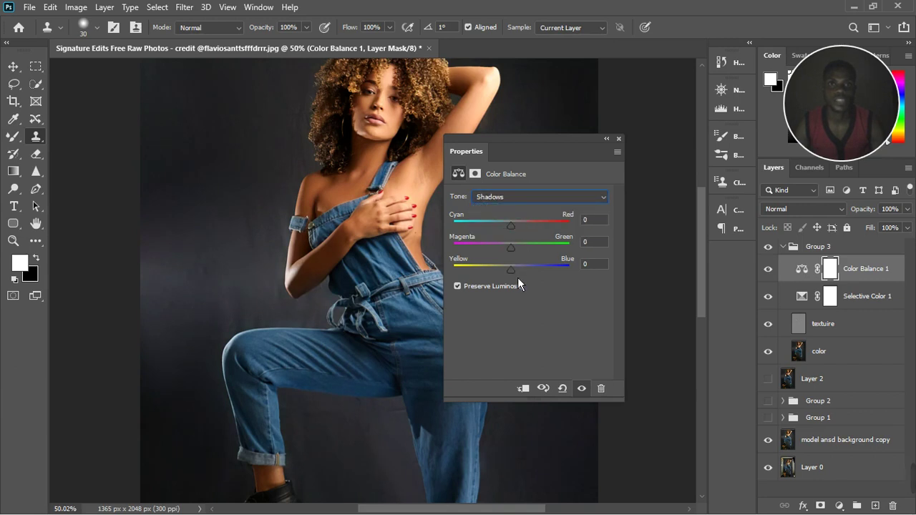
drag(518, 277, 520, 278)
click(619, 139)
Compare the whole image with and without the Color Balance adjustment
scroll(490, 189, down, 4)
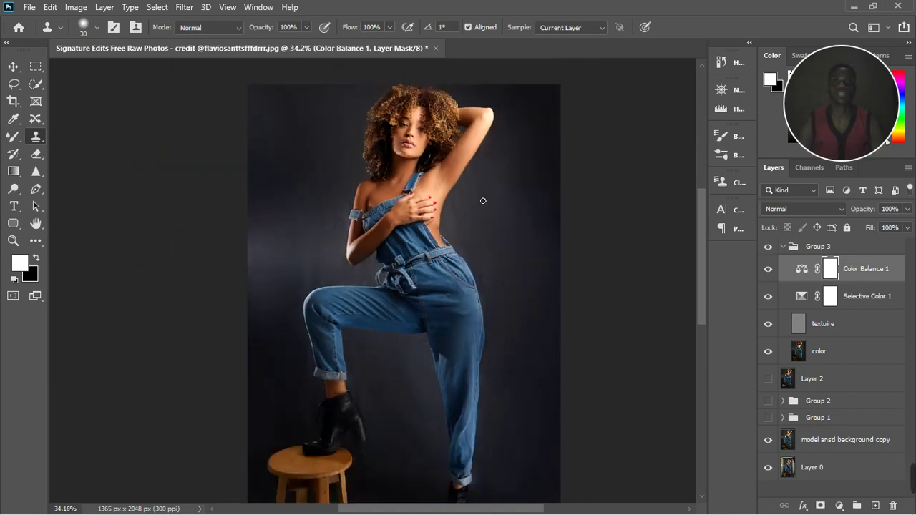
click(768, 269)
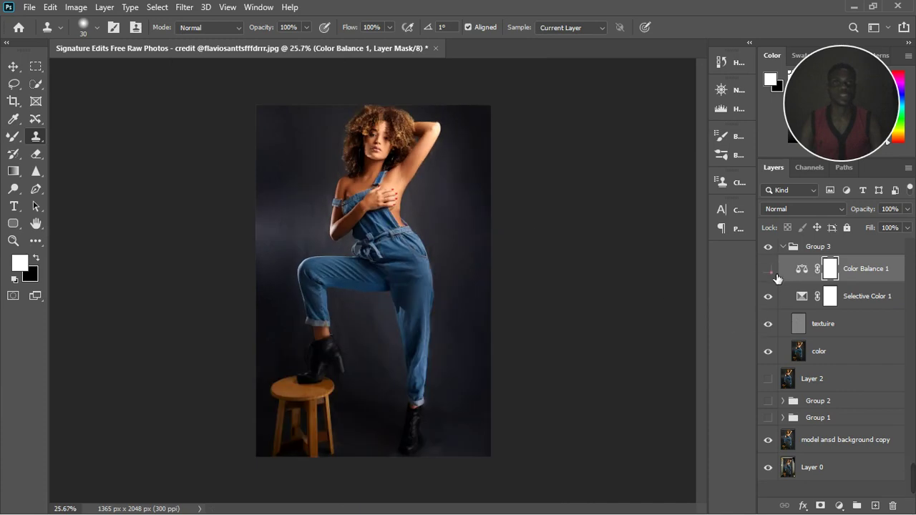
click(769, 269)
Collapse Group 3, hide the model ansd background copy layer, and compare the original Layer 0 with the Group 3 result
click(790, 248)
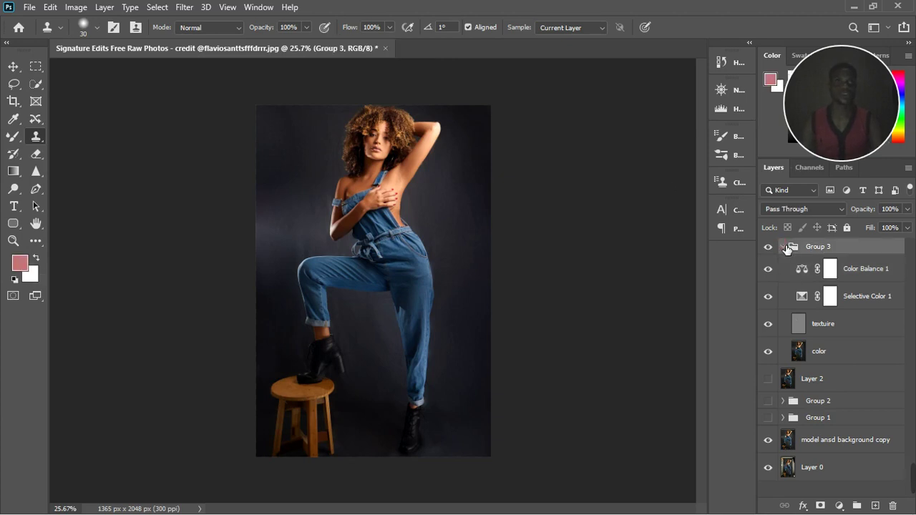
click(784, 247)
click(768, 247)
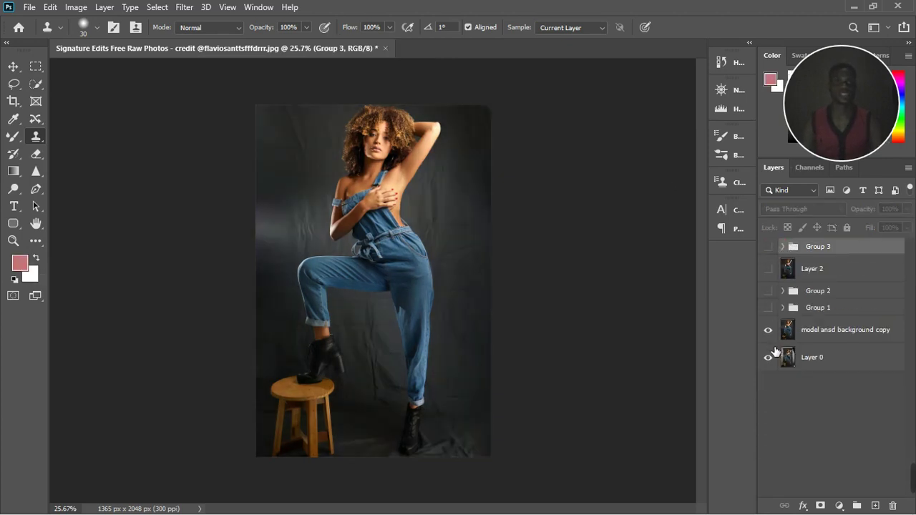
click(768, 246)
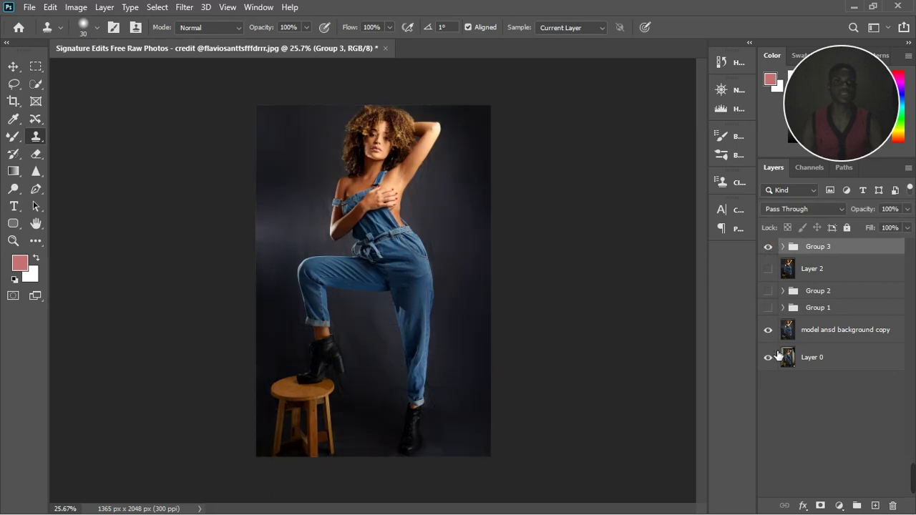
click(770, 357)
click(768, 330)
click(768, 357)
click(774, 251)
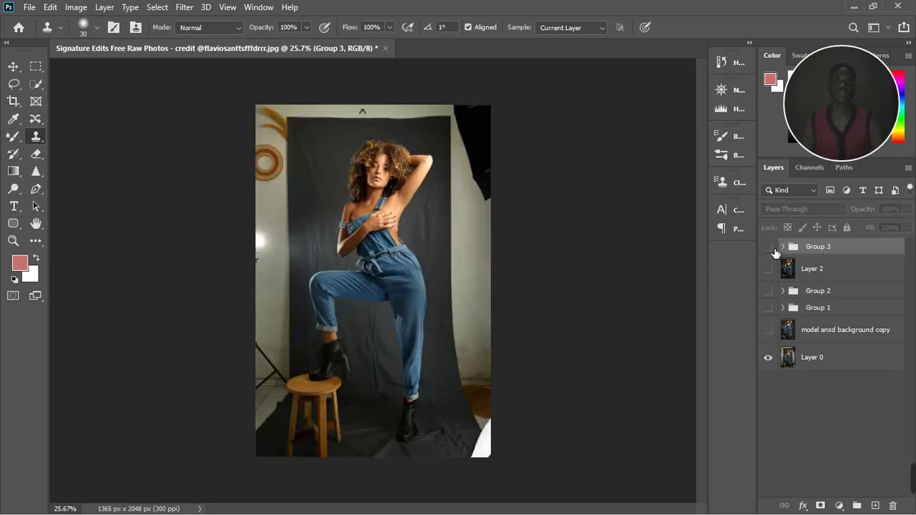
click(769, 247)
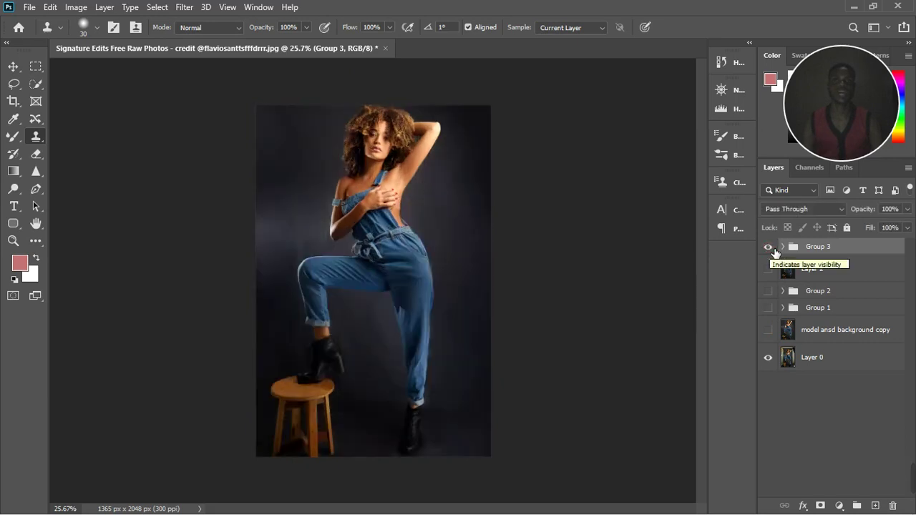